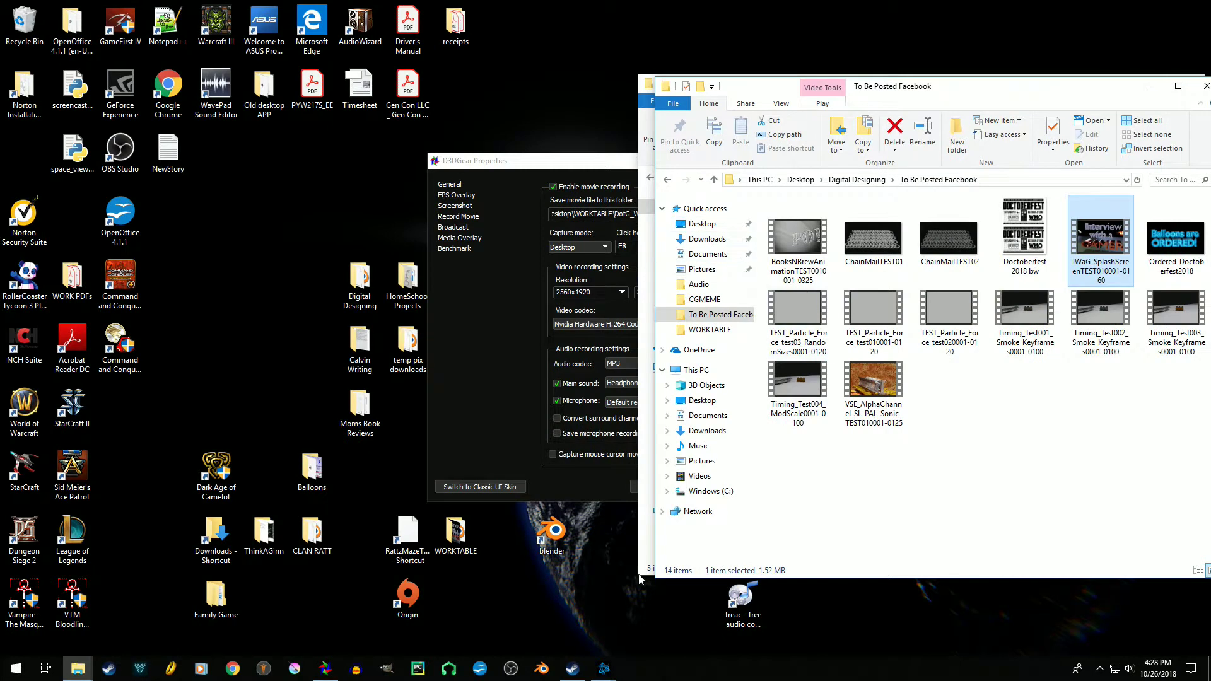
Step: Open the "Textures and Rendering educational" video from the Audio folder and play it from the very beginning
click(650, 130)
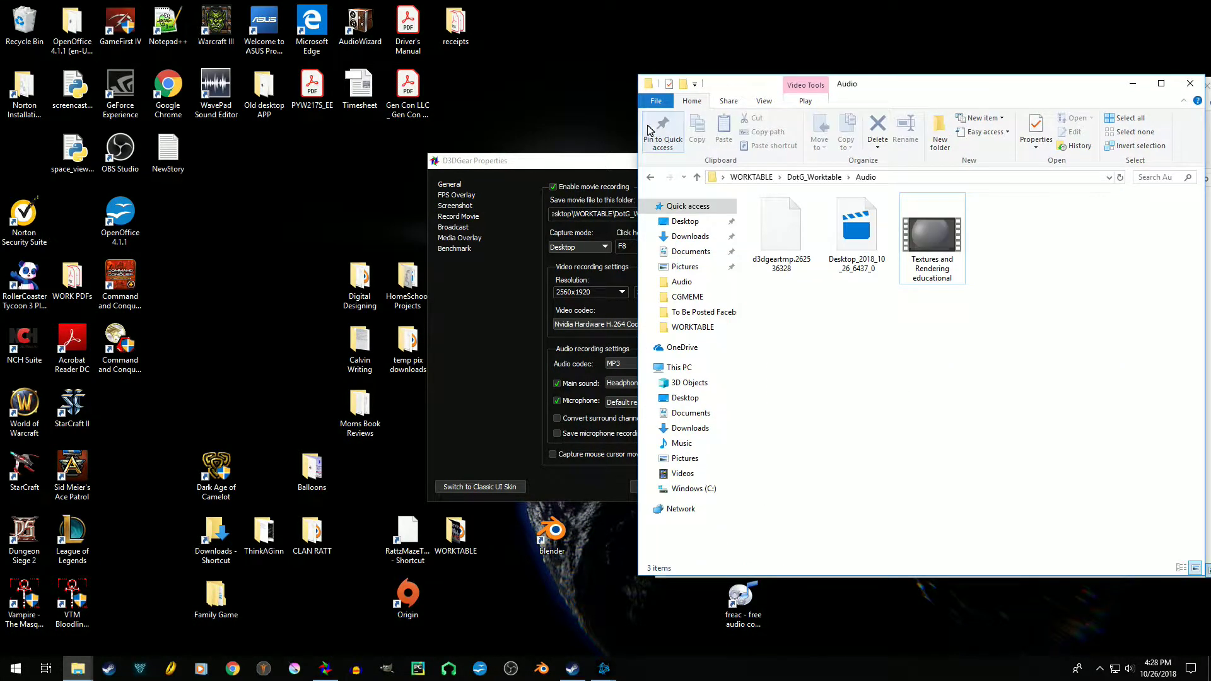
double_click(936, 236)
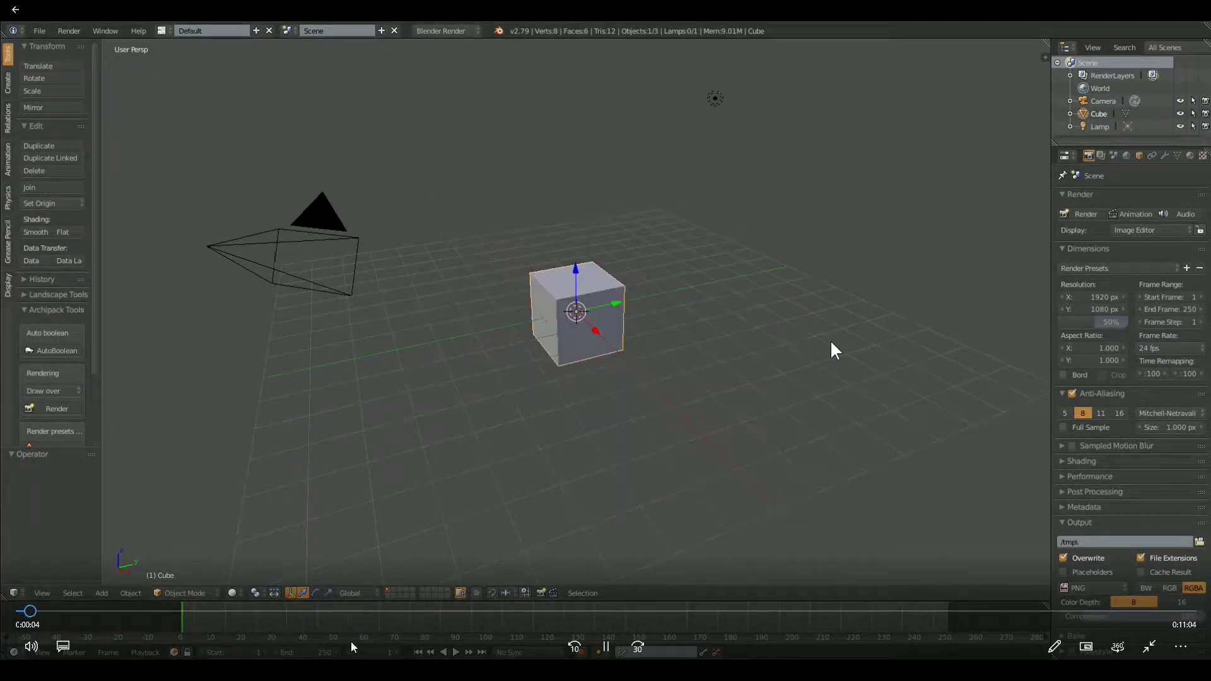
click(605, 646)
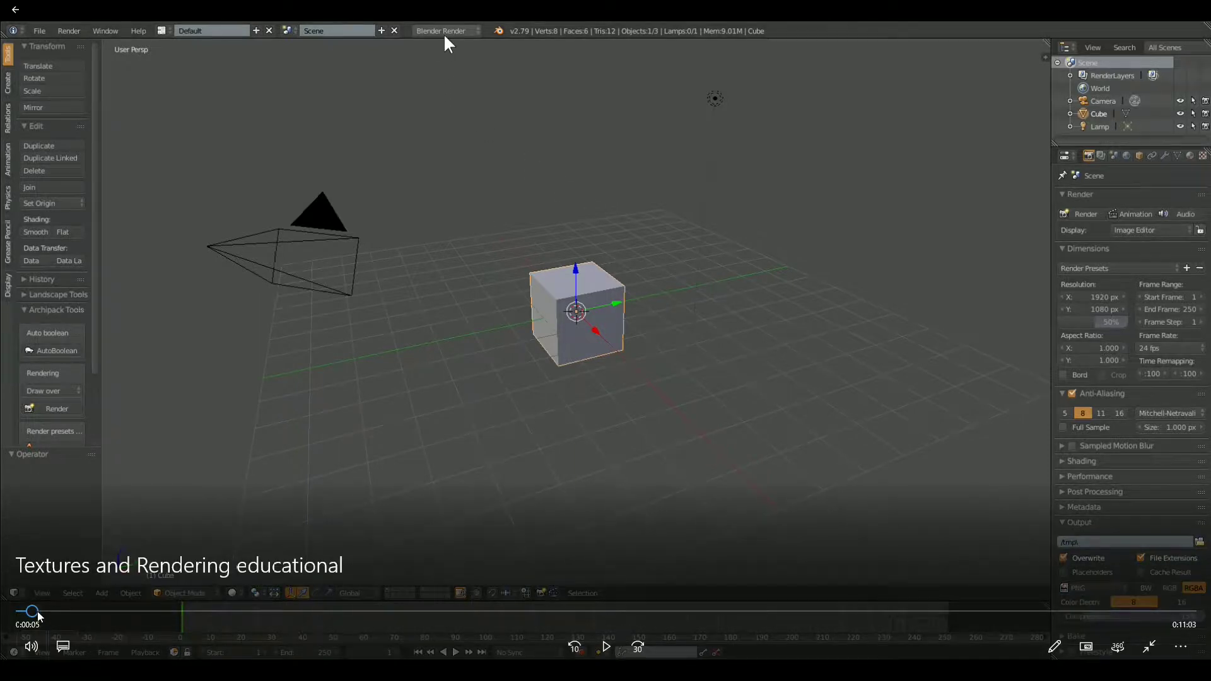
drag(27, 612, 19, 612)
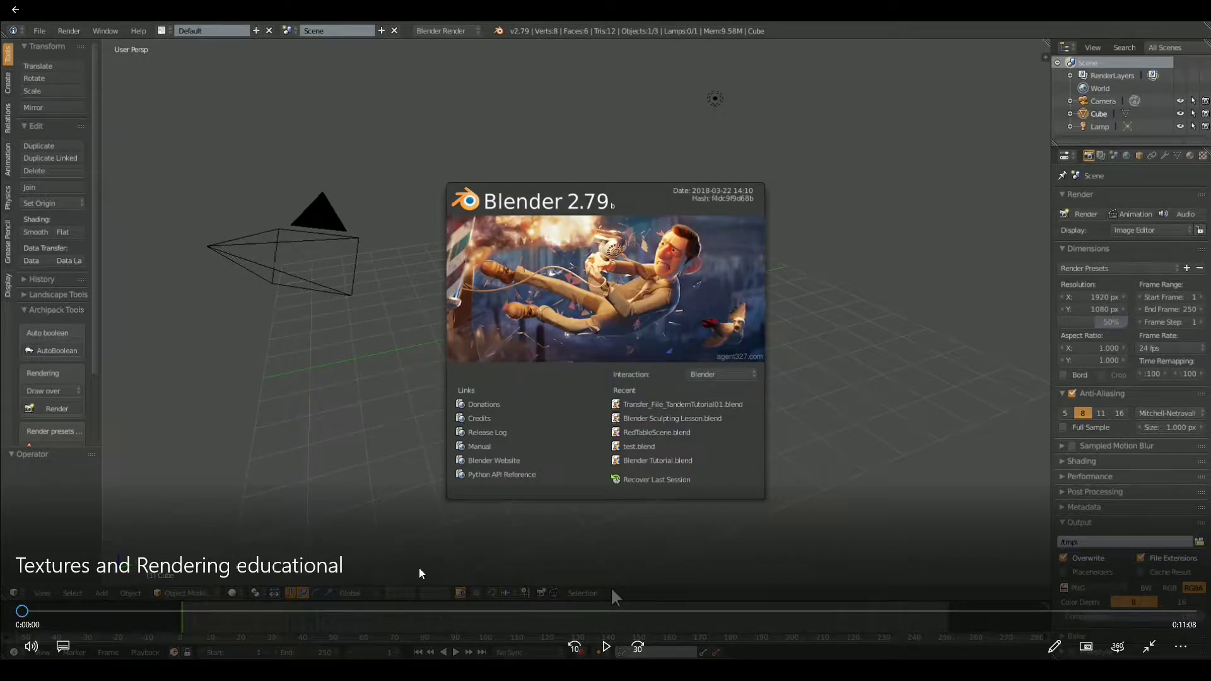
click(606, 648)
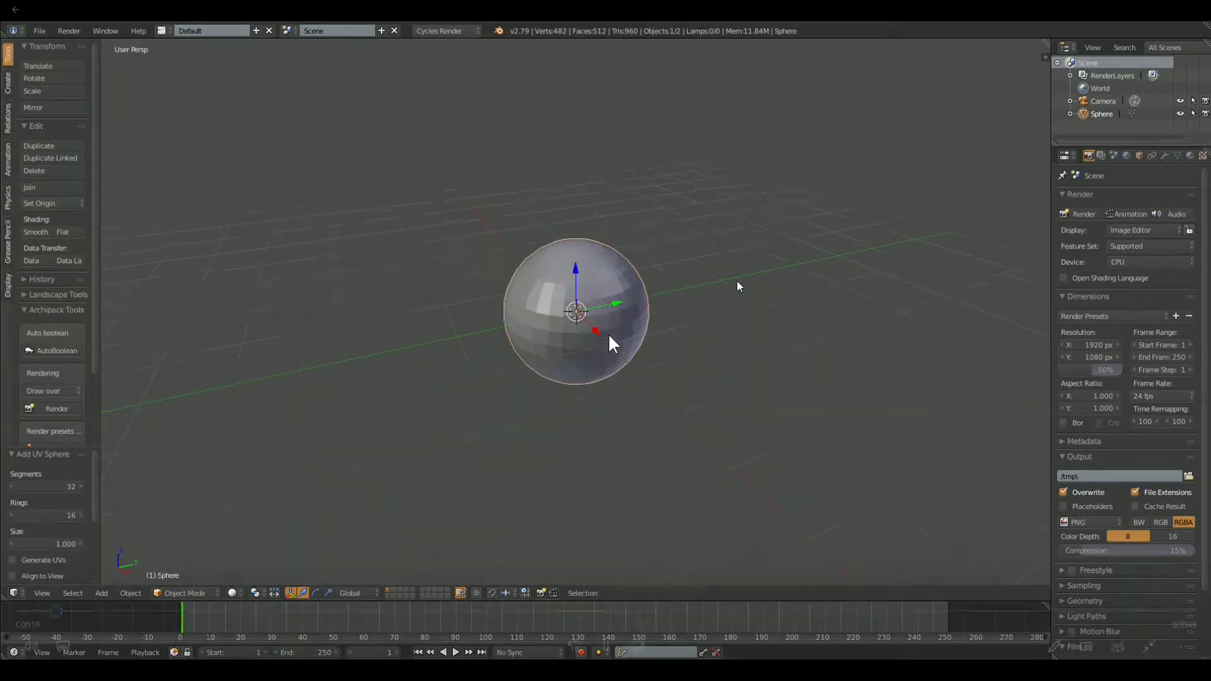
Step: Switch the viewport to the camera view and enable Lock Camera to View
mouse_move(778, 313)
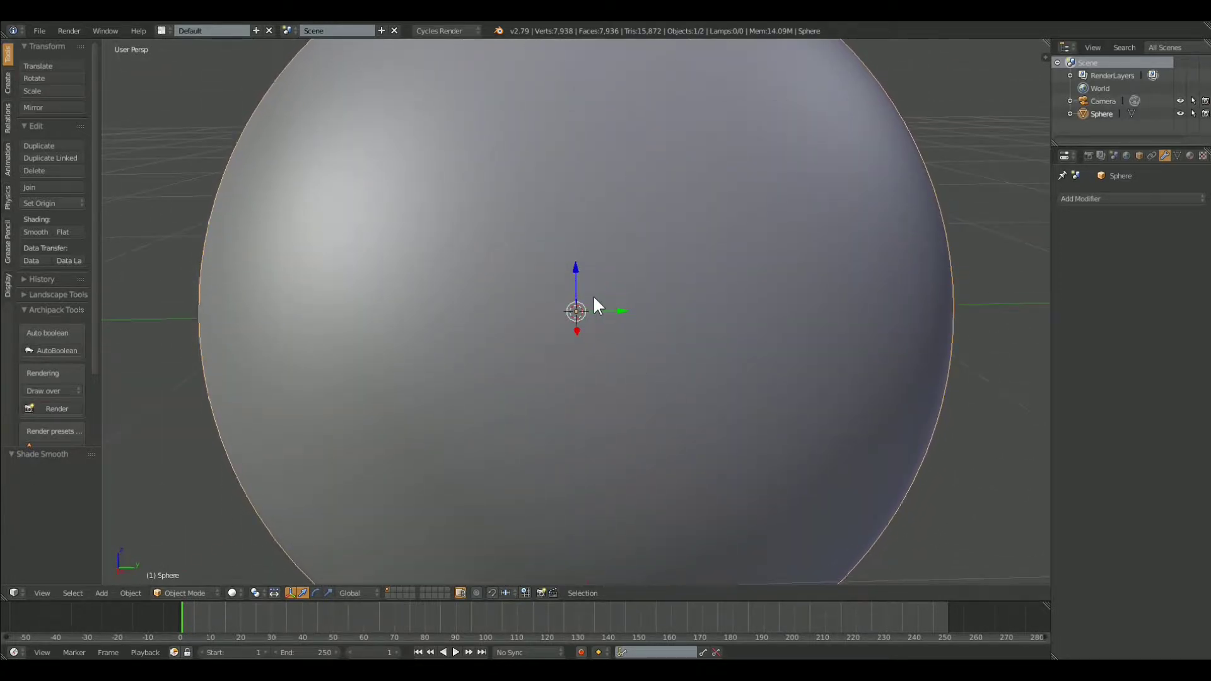
key(KP_0)
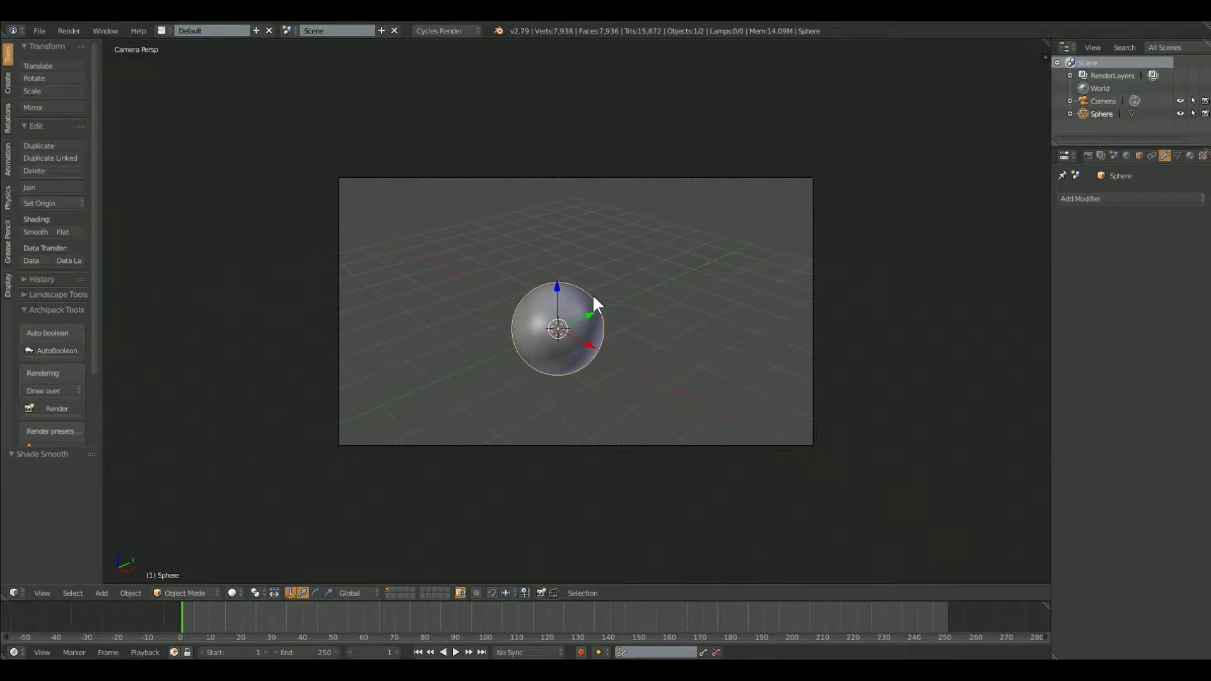
key(n)
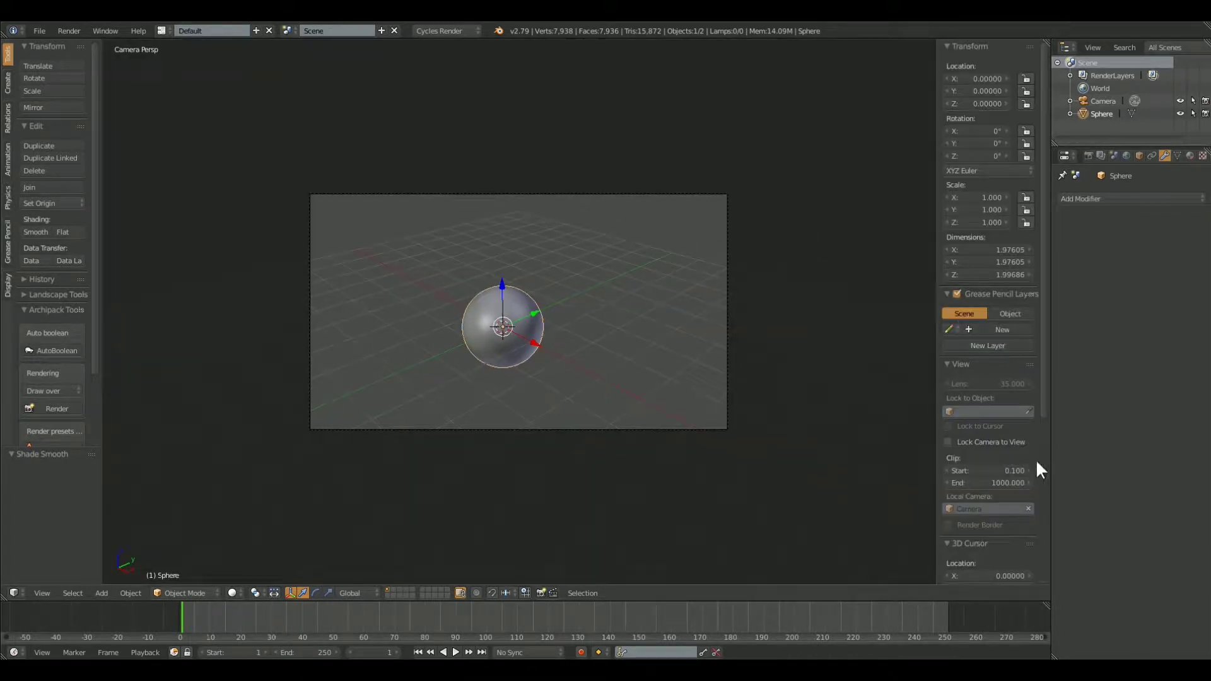
click(948, 443)
key(n)
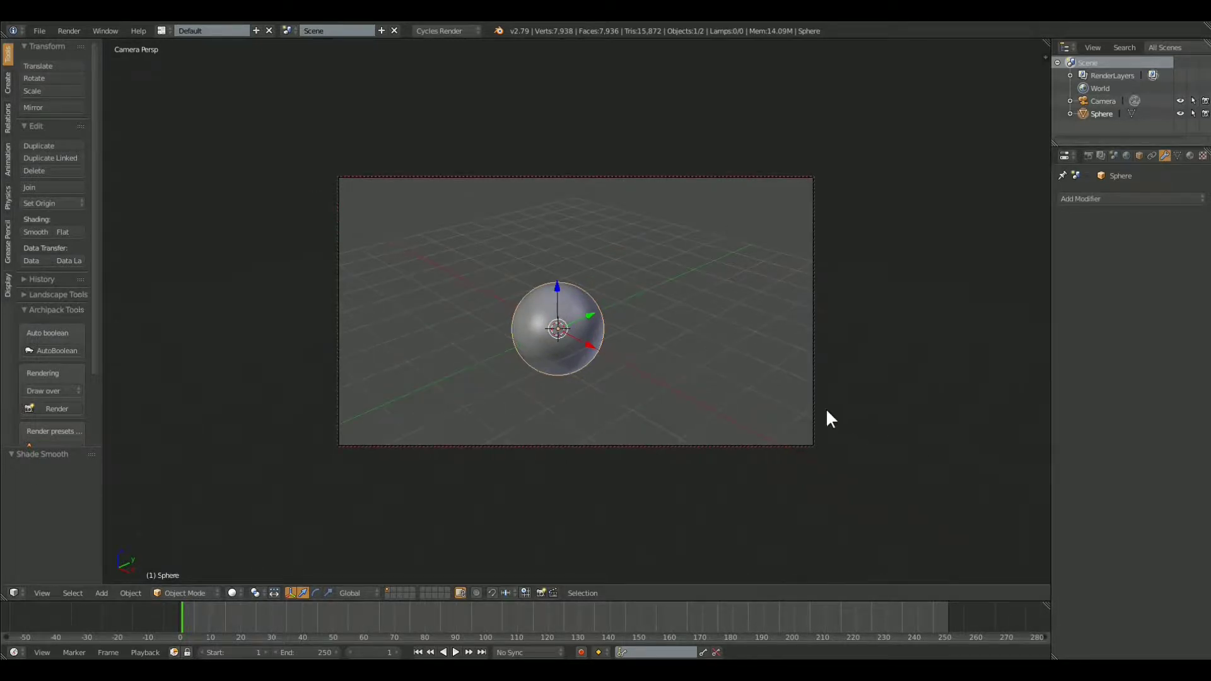
Step: Move the camera closer and centre it so the sphere fills the frame, and disable Lock Camera to View
scroll(686, 405, up, 3)
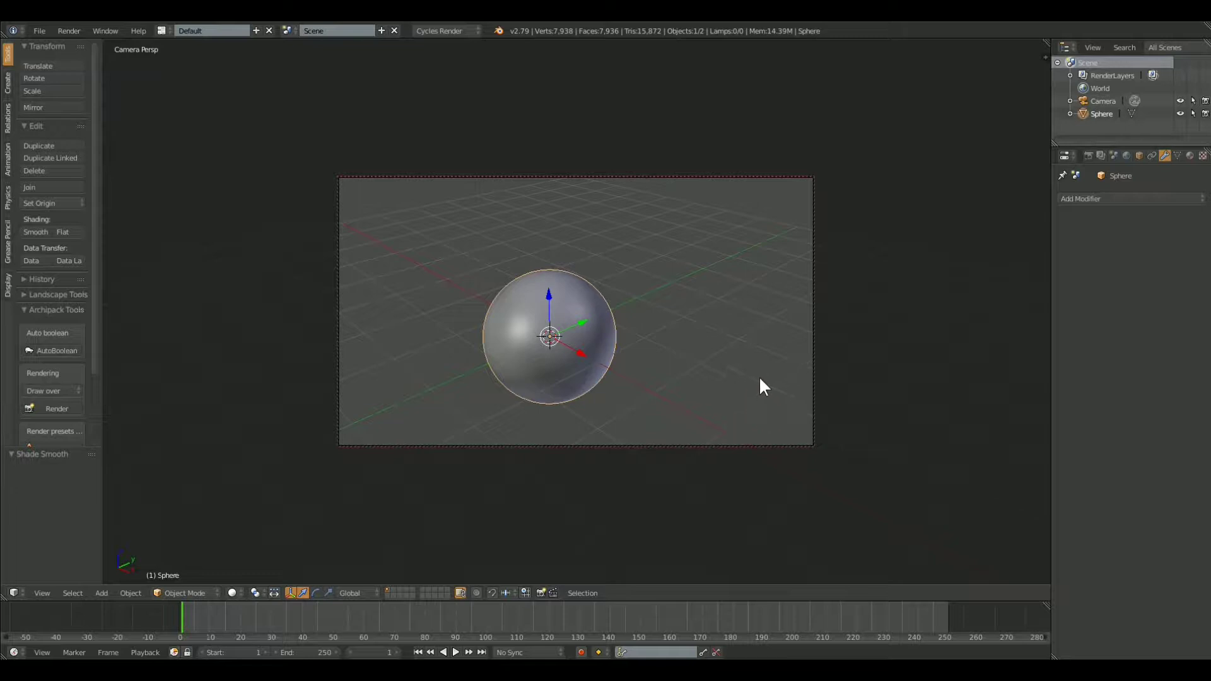
shift+middle_drag(724, 391, 711, 366)
scroll(598, 350, up, 1)
scroll(598, 348, up, 2)
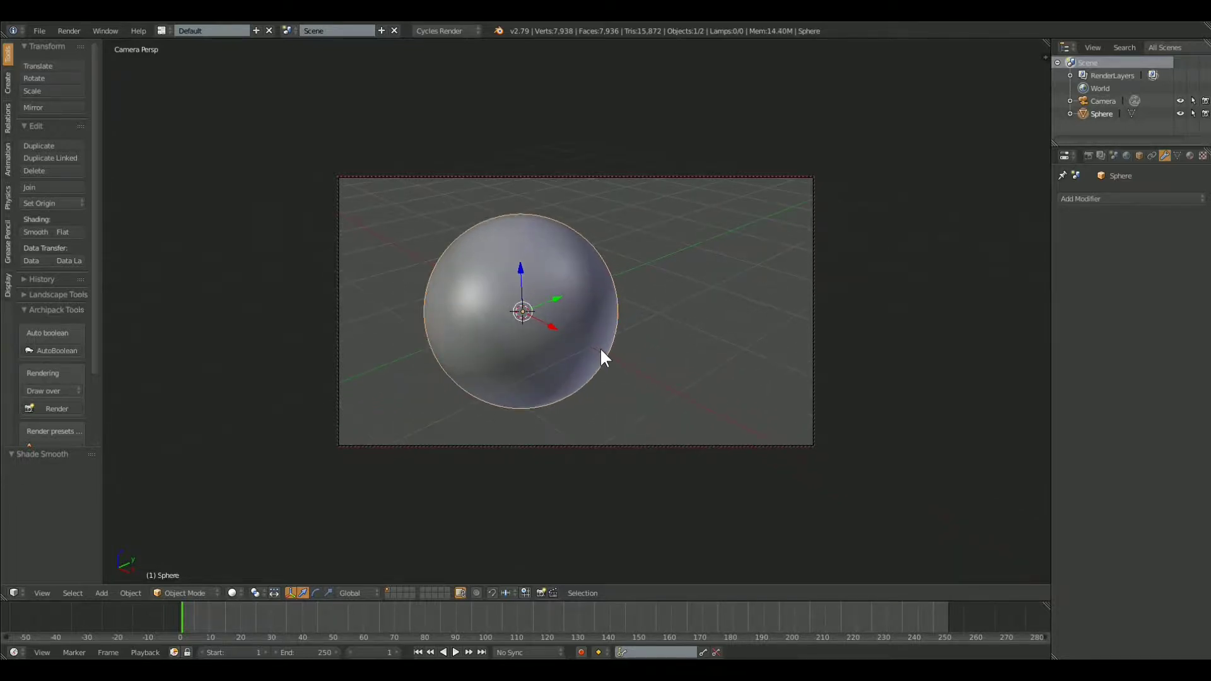
shift+middle_drag(616, 342, 707, 342)
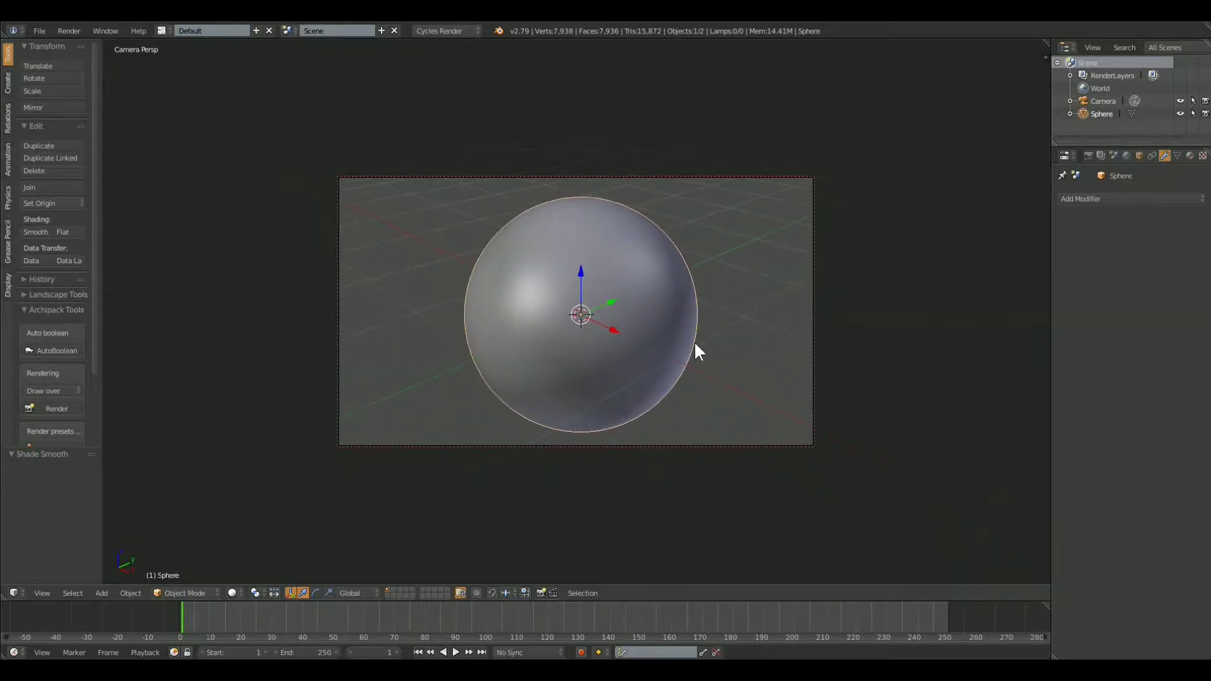
key(n)
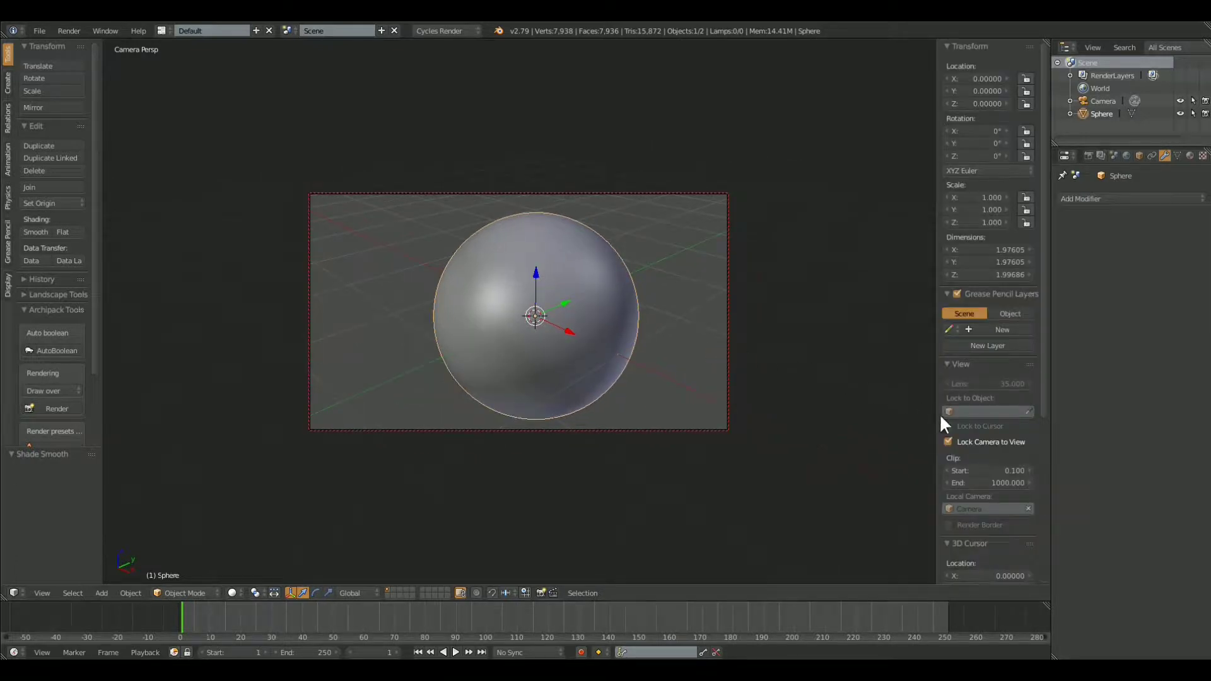
key(n)
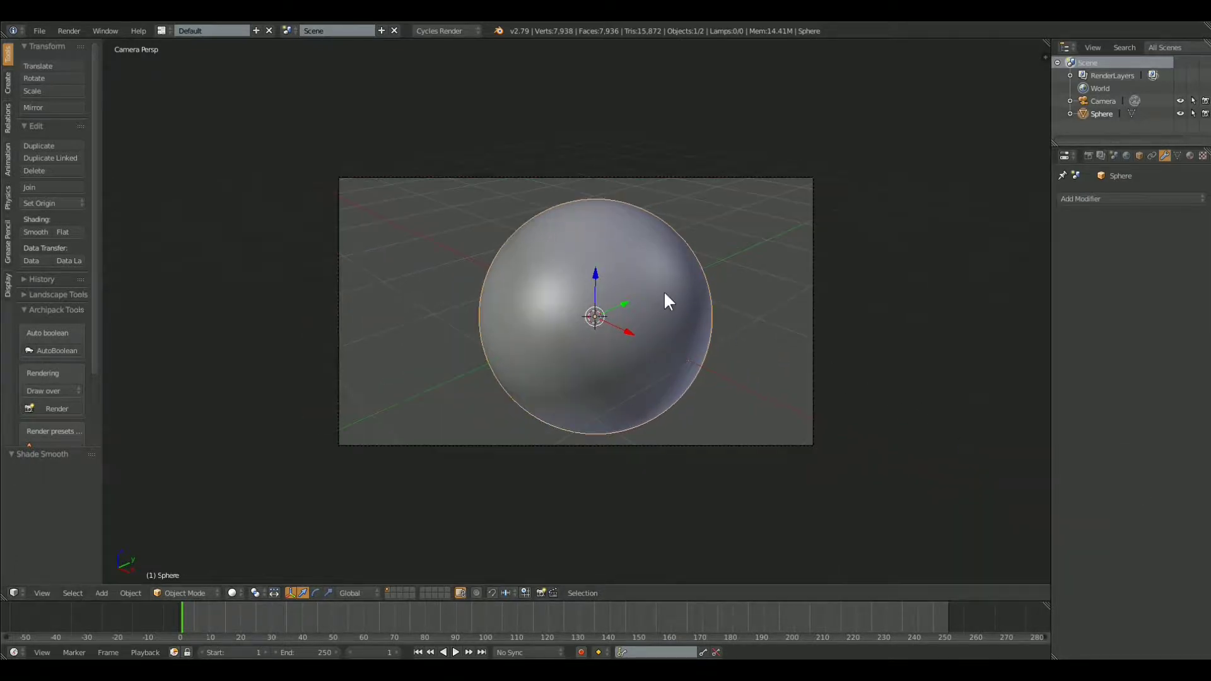
Step: Add a Sun lamp and move it about 1.89 up along Z and about -2.32 along Y
scroll(665, 294, down, 2)
key(shift+a)
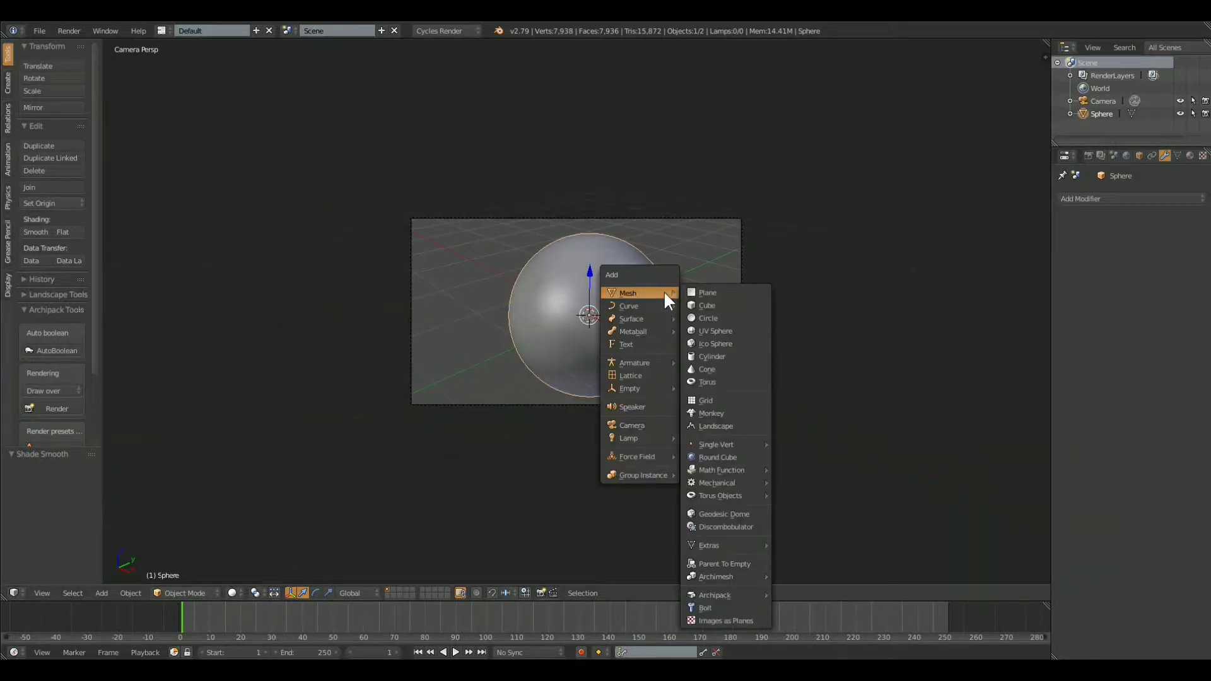
mouse_move(653, 438)
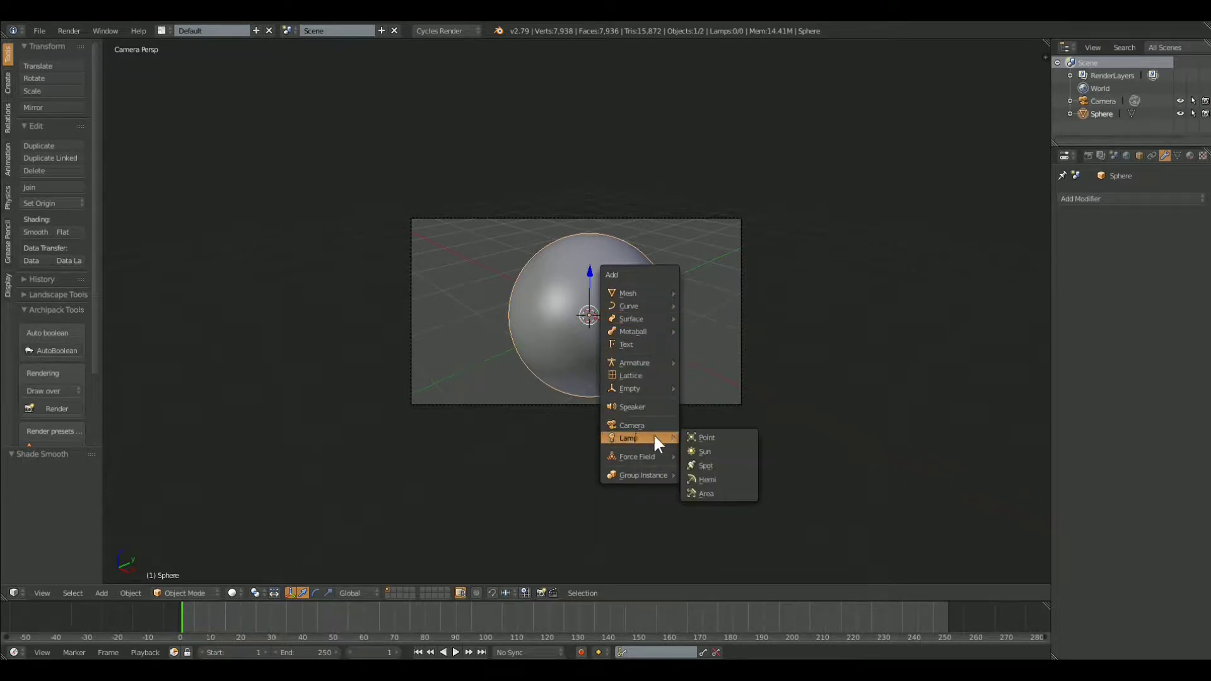
click(705, 452)
key(g)
key(z)
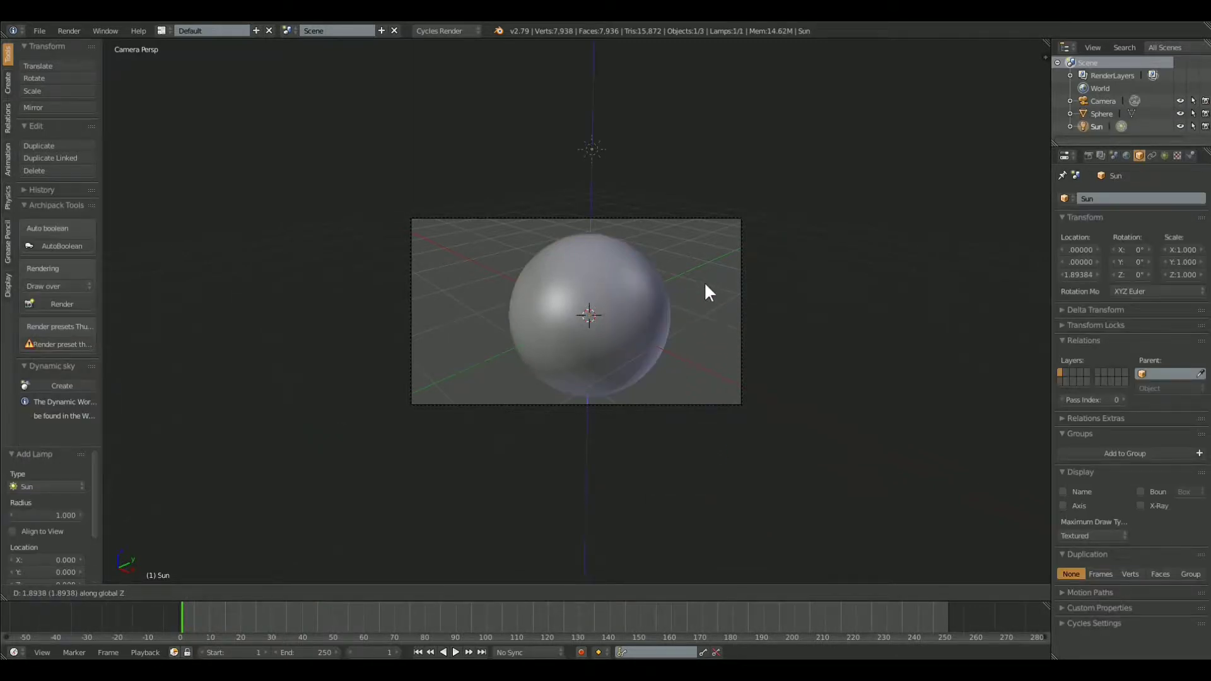
click(704, 282)
key(g)
key(y)
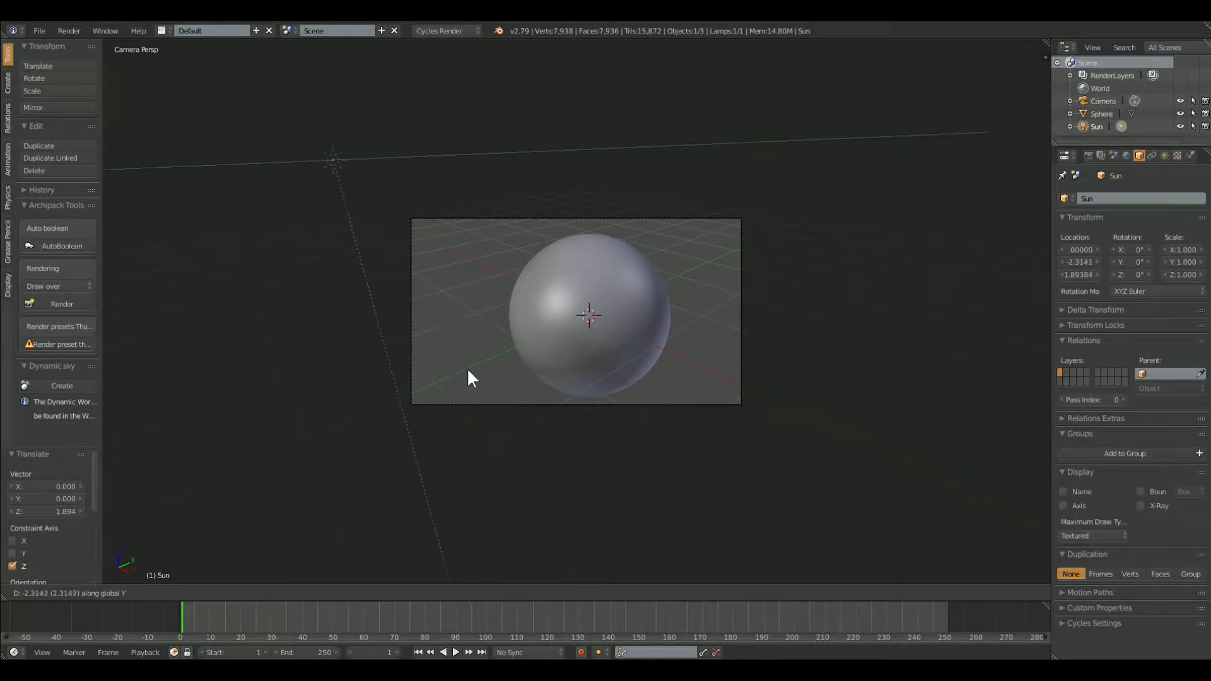
click(467, 368)
Step: Set a render border around the whole camera frame and switch the viewport to Rendered shading
click(1165, 157)
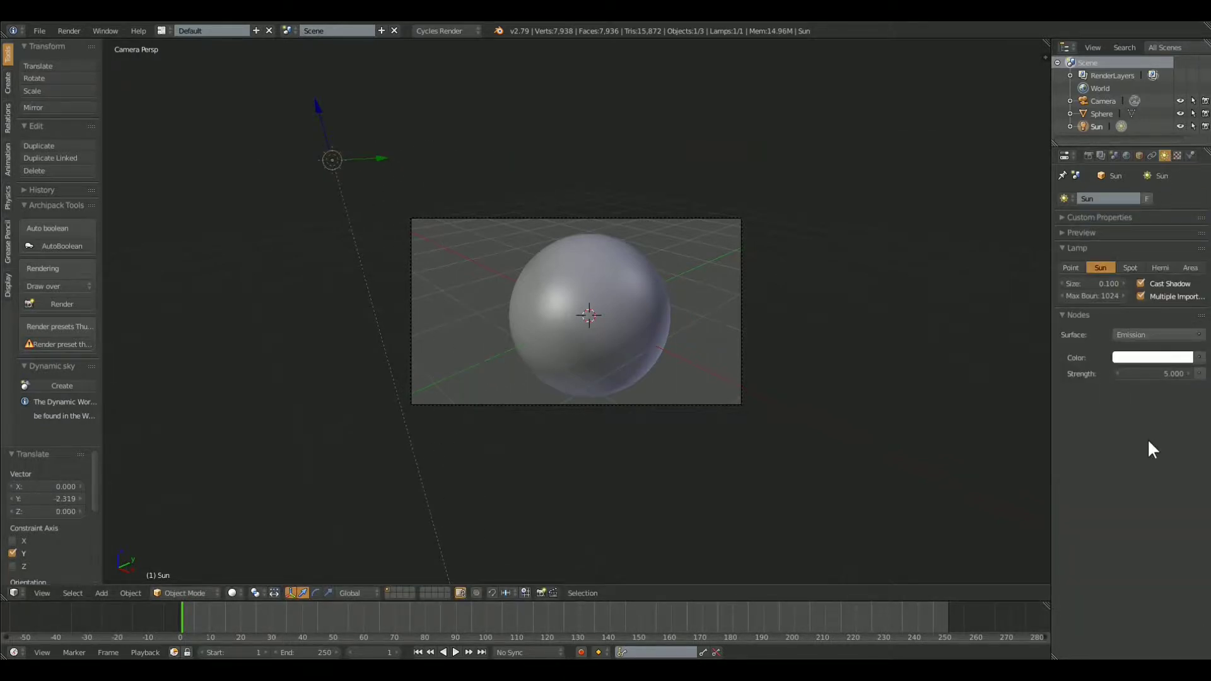
key(ctrl+b)
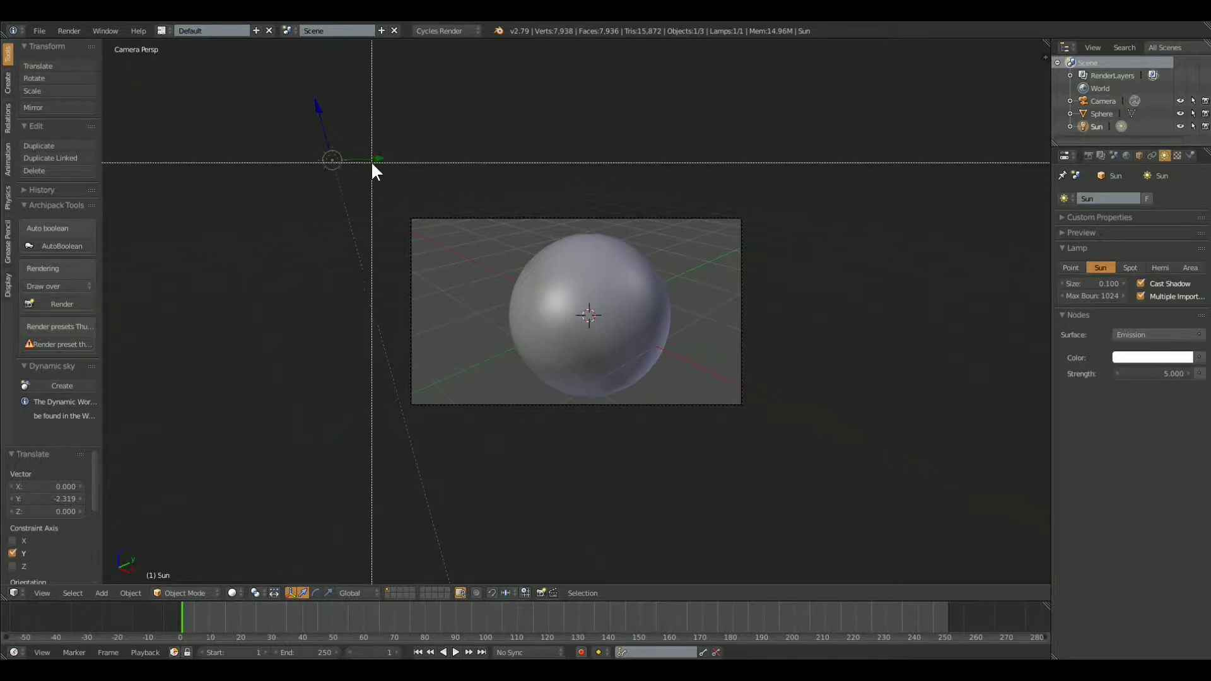
drag(334, 160, 816, 461)
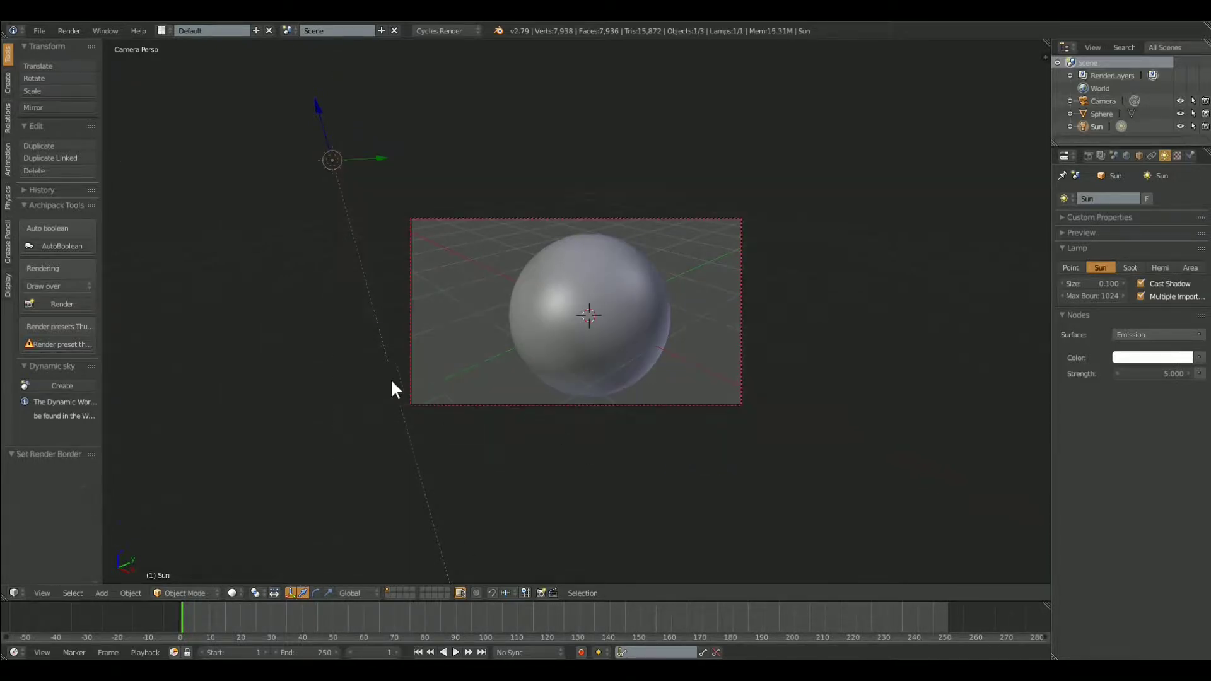
click(239, 588)
click(263, 508)
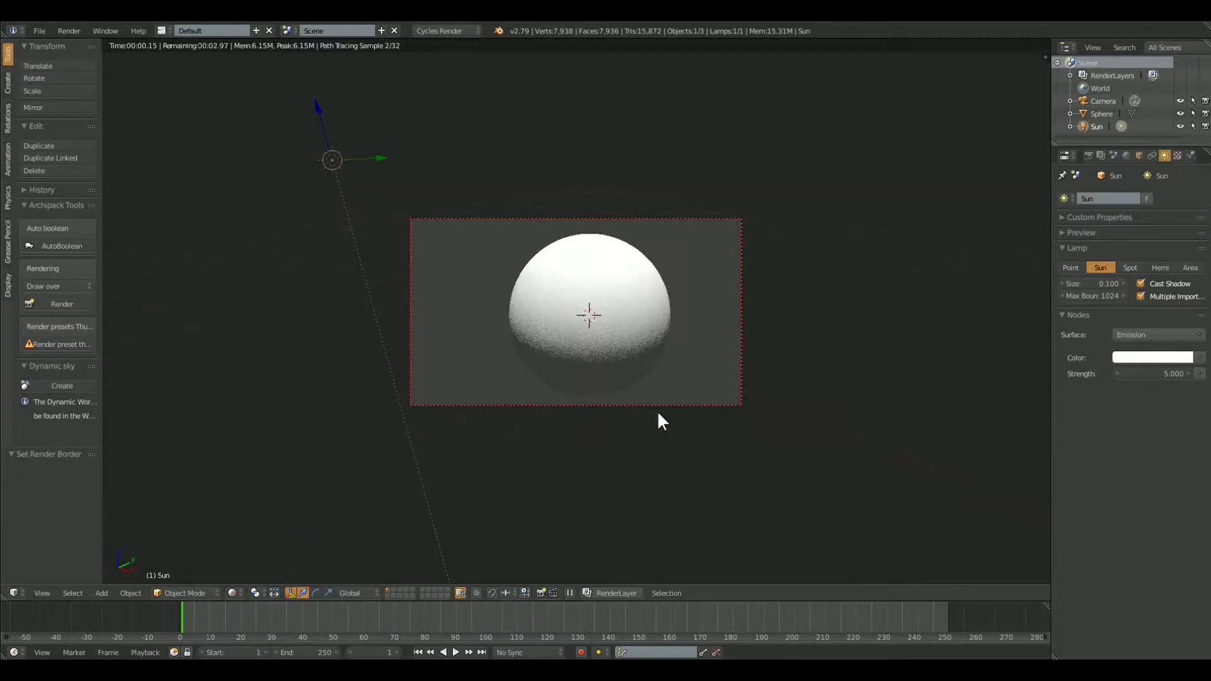
Step: Rotate the Sun lamp about 47.8° around the X axis and about -44.9° around the Z axis
key(r)
key(x)
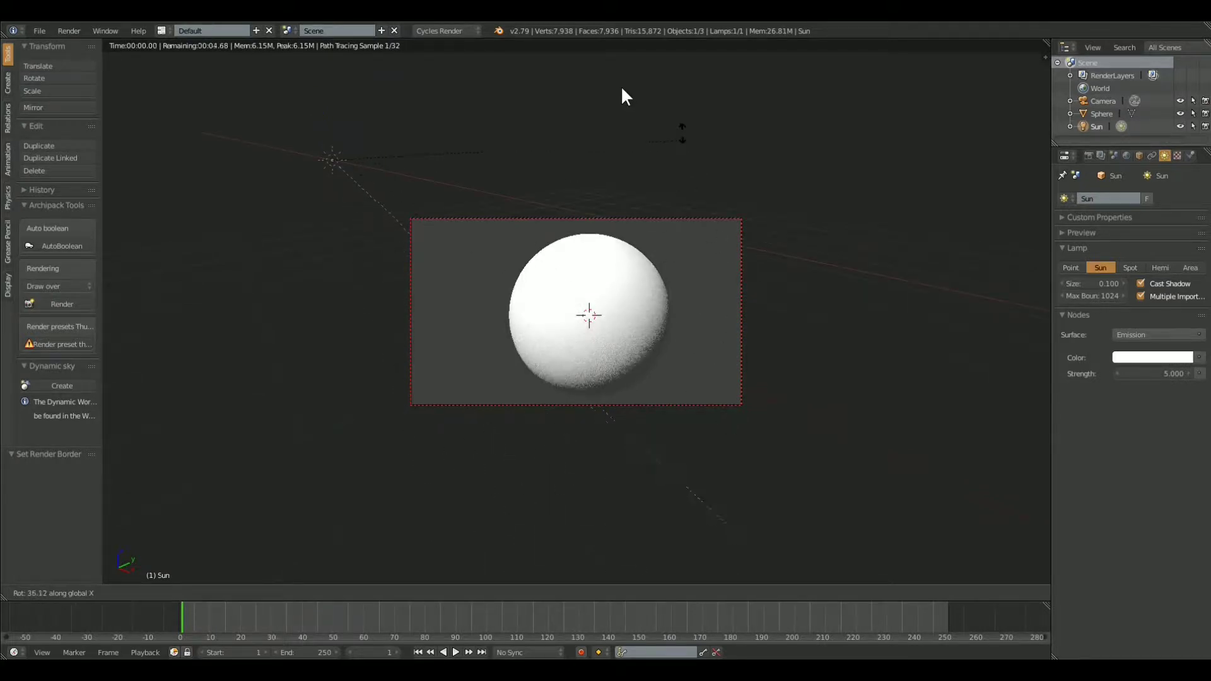
click(775, 399)
key(r)
key(z)
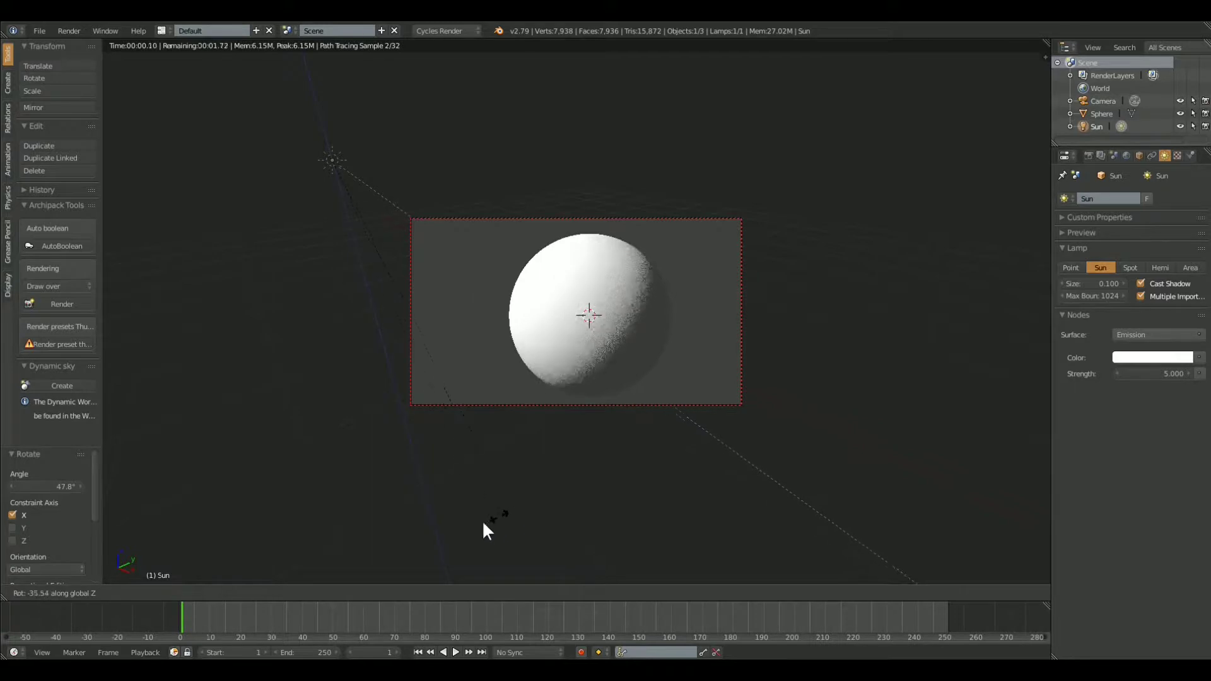
click(445, 532)
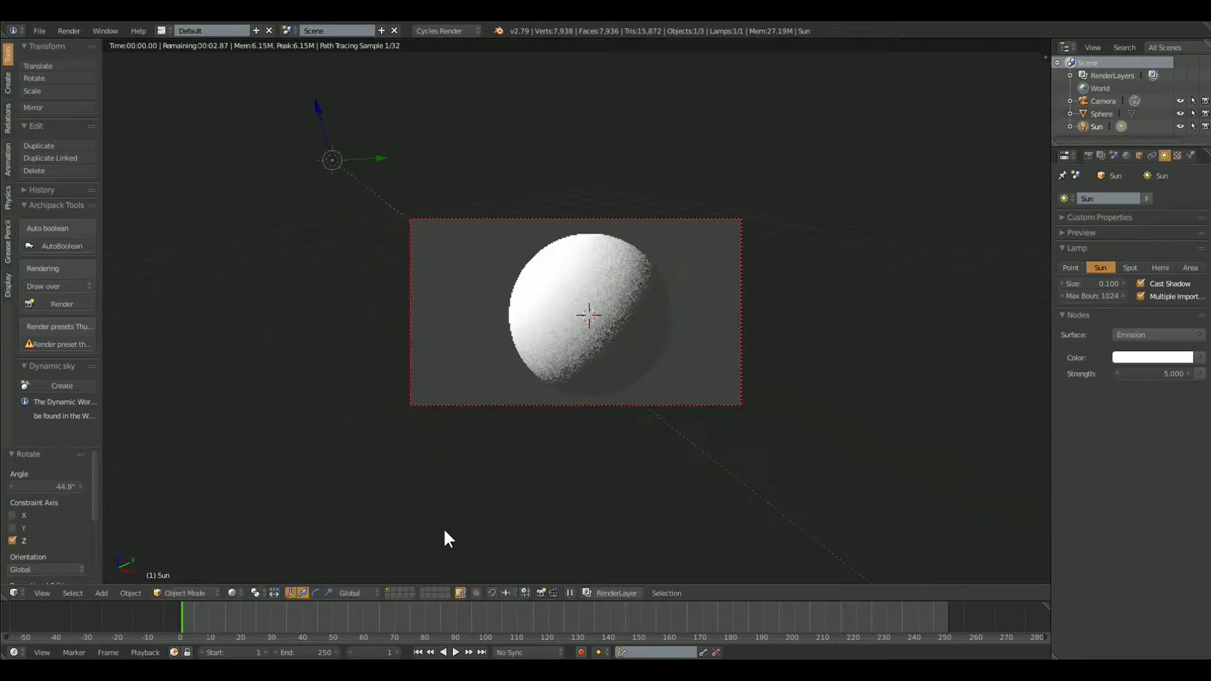
Step: Select the sphere, split the 3D view vertically and turn the new area into a Node Editor without its side panels
right_click(629, 290)
drag(1047, 44, 707, 85)
key(t)
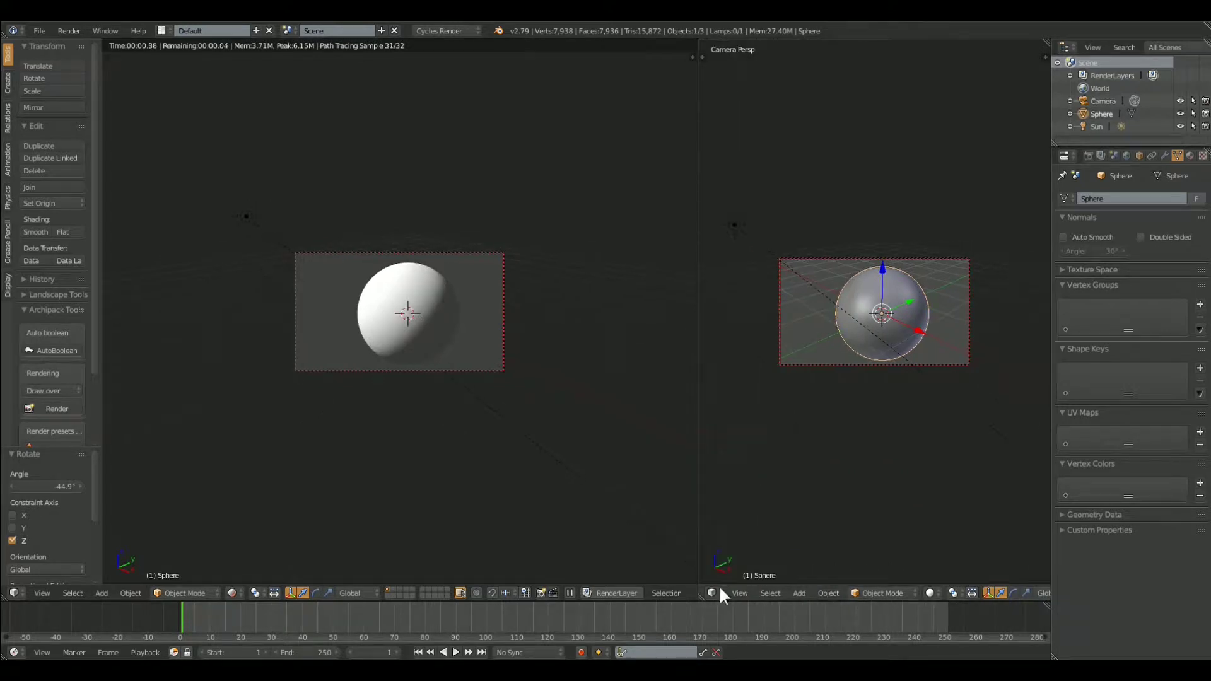
click(716, 589)
key(n)
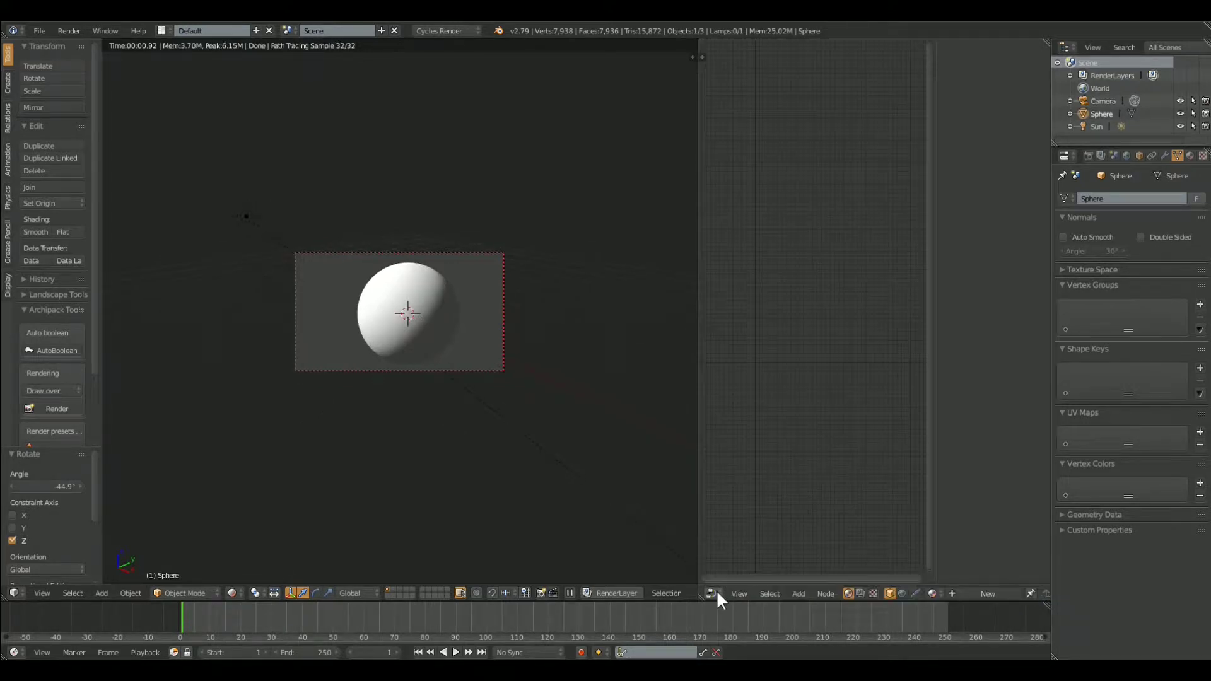
key(n)
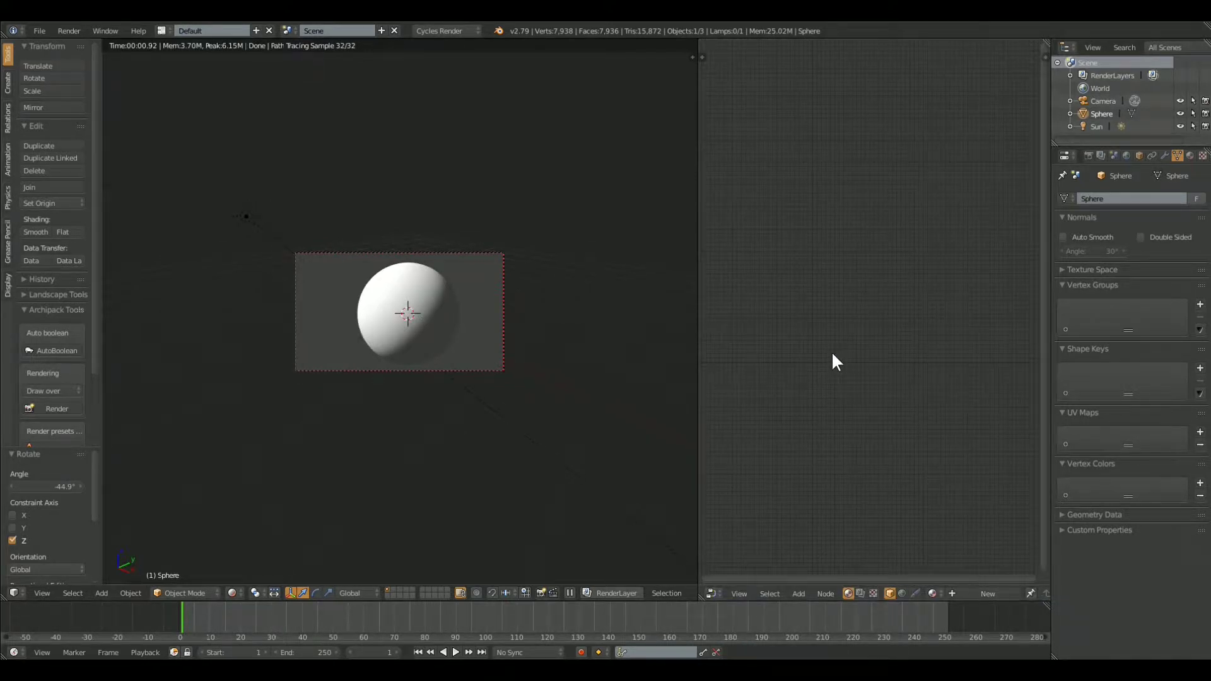
Step: Create a new material on the sphere and name it "Testing Material"
click(988, 593)
double_click(990, 593)
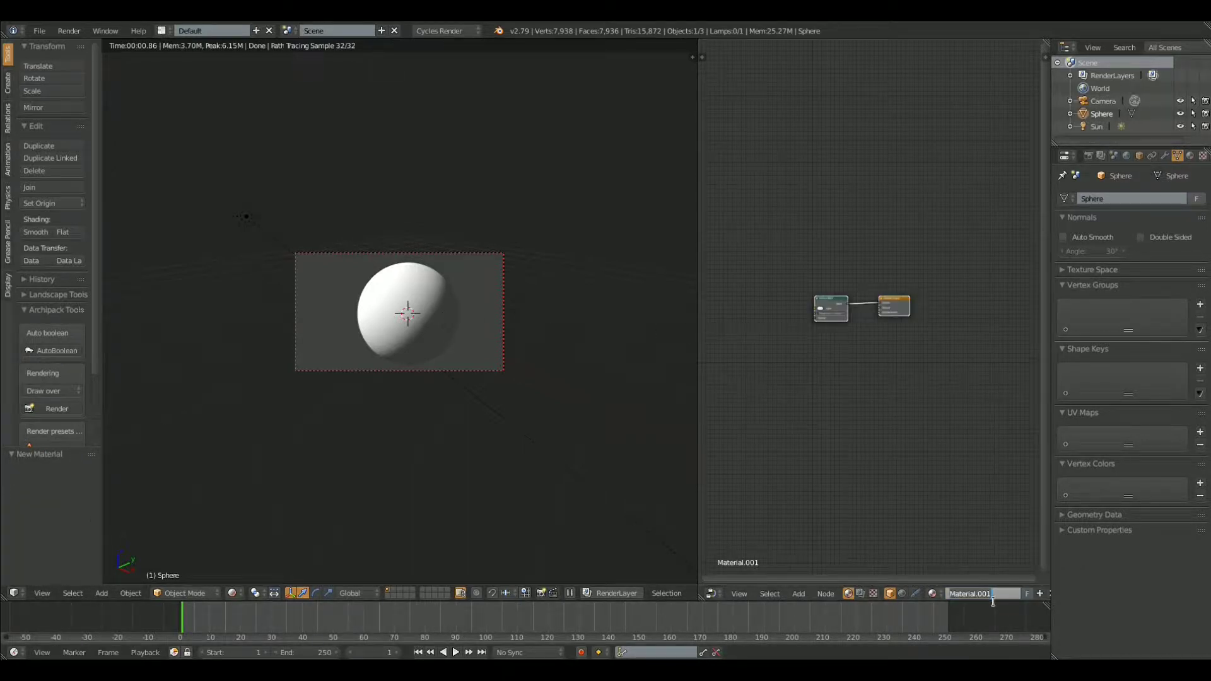
key(BackSpace)
text(Testing Material)
key(Return)
Step: Add an Add Shader node above the Diffuse BSDF and duplicate it twice, stacking the three nodes in a column
scroll(914, 312, up, 4)
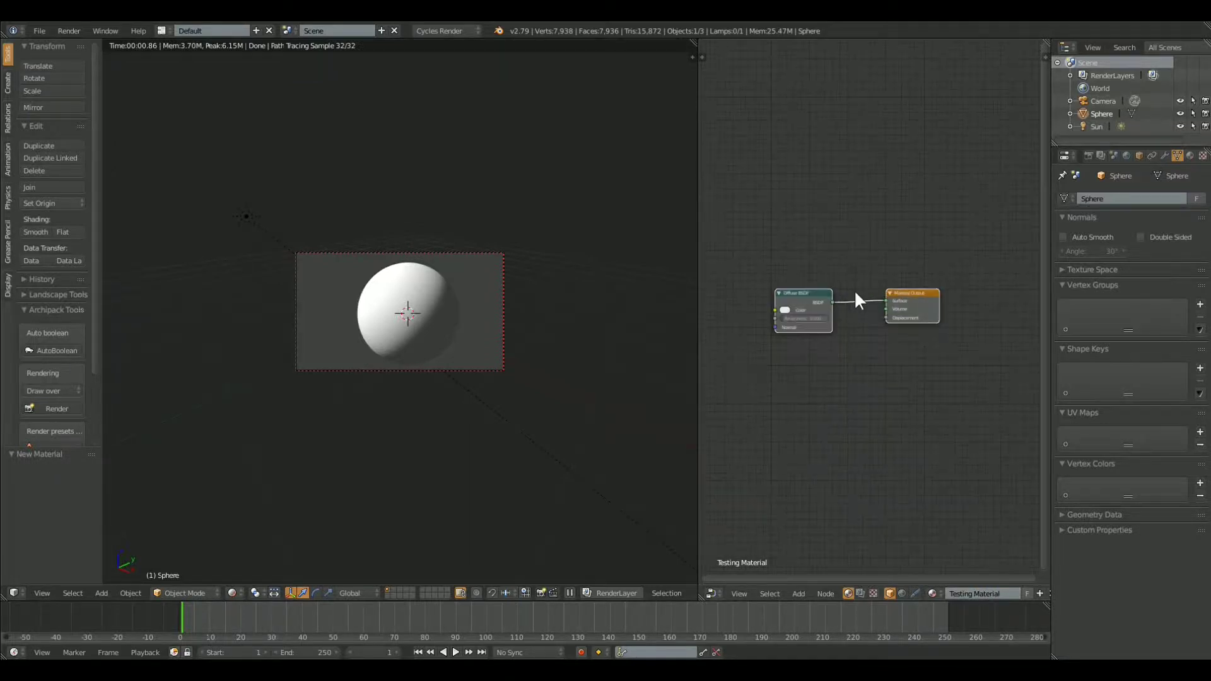
scroll(833, 321, down, 2)
key(a)
middle_drag(849, 328, 927, 361)
key(shift+a)
mouse_move(824, 217)
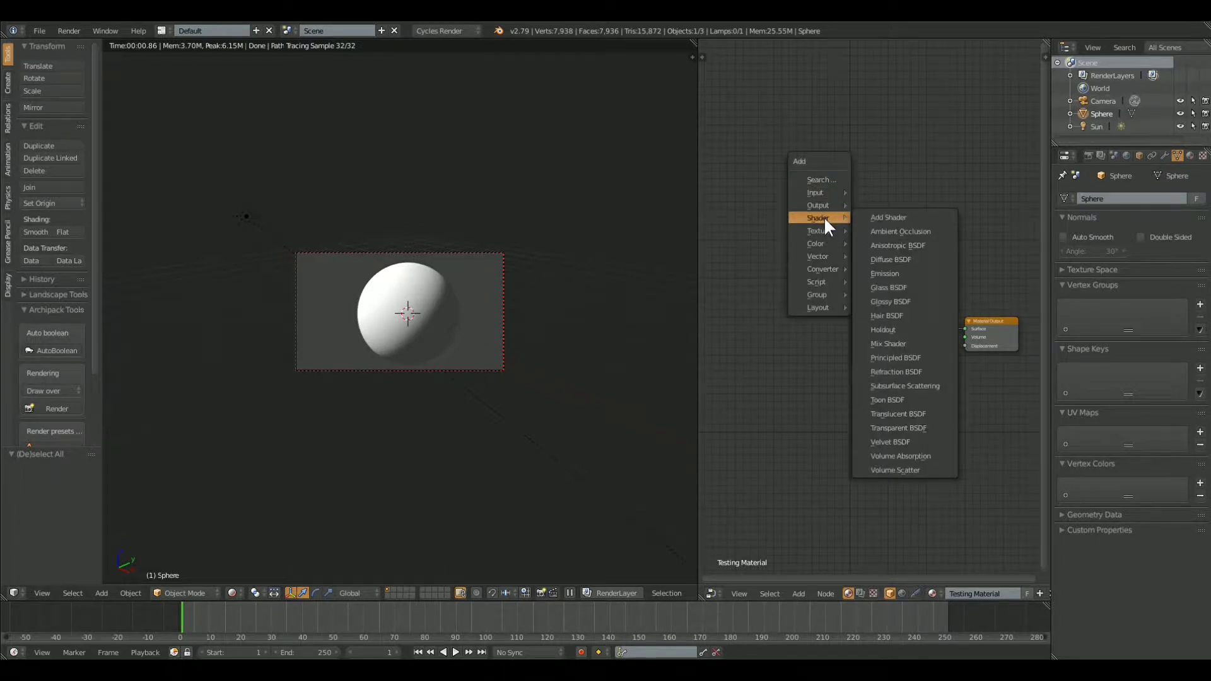
click(872, 217)
click(853, 125)
key(shift+d)
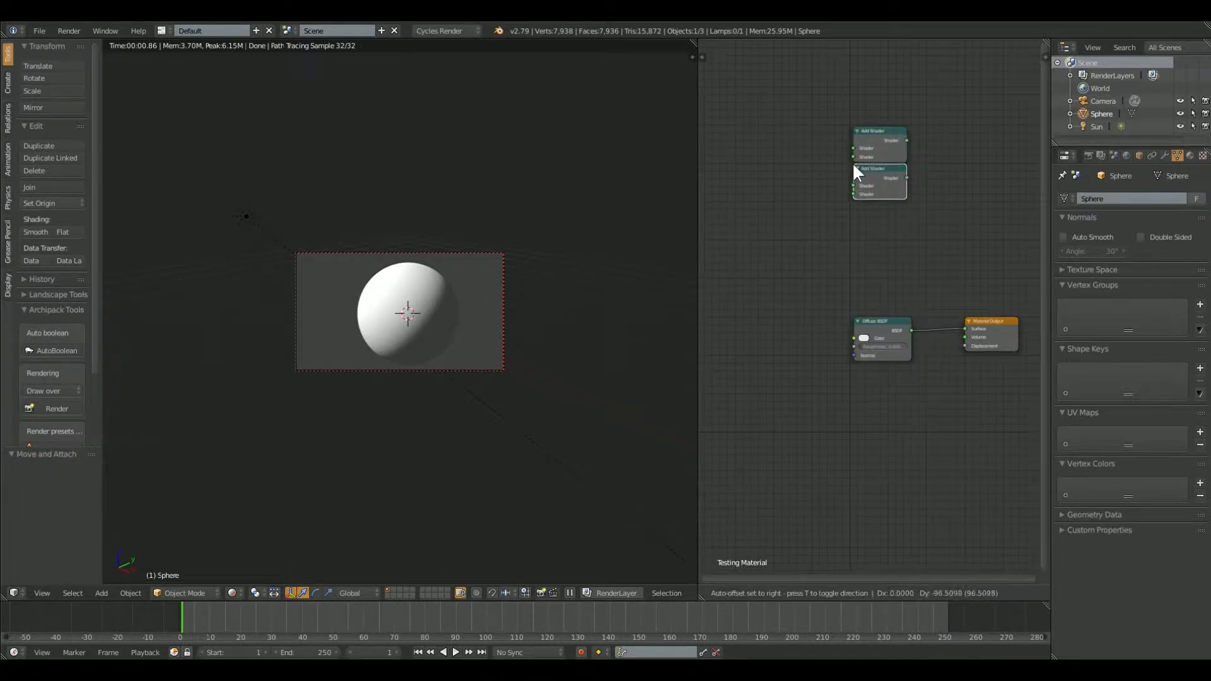
click(853, 168)
key(shift+d)
click(853, 208)
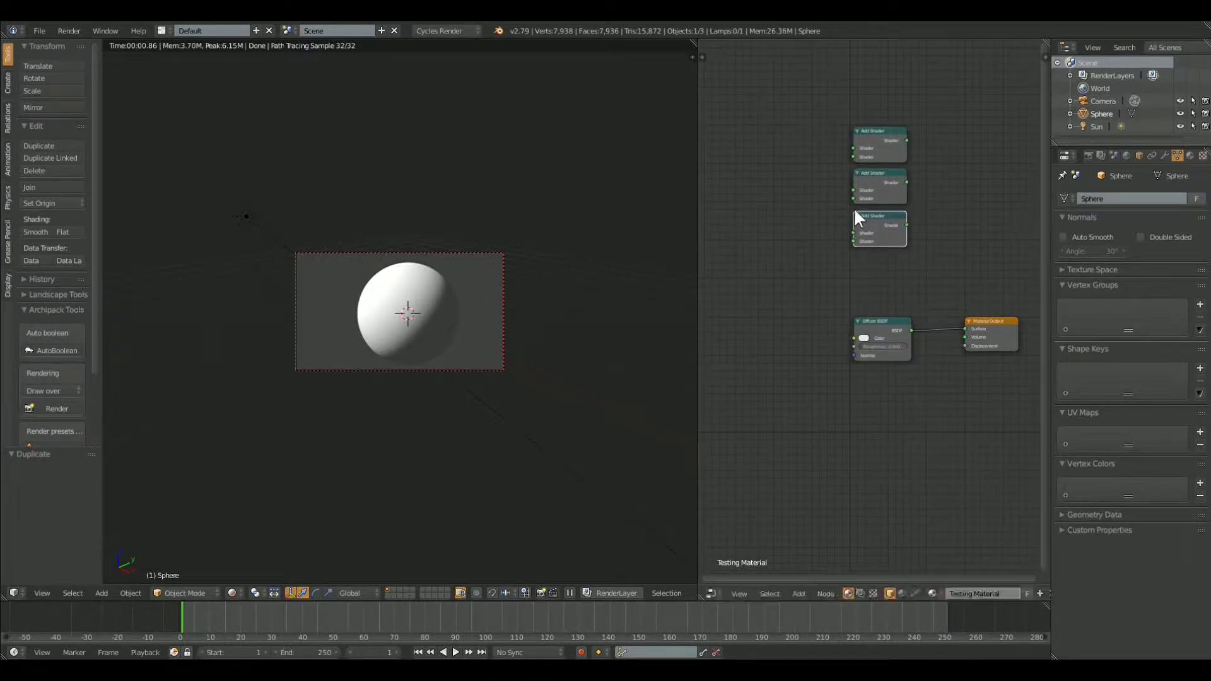
Step: Add a Mix Shader node left of the Add Shader column and duplicate it once directly below
middle_drag(854, 206, 944, 248)
key(shift+a)
mouse_move(846, 187)
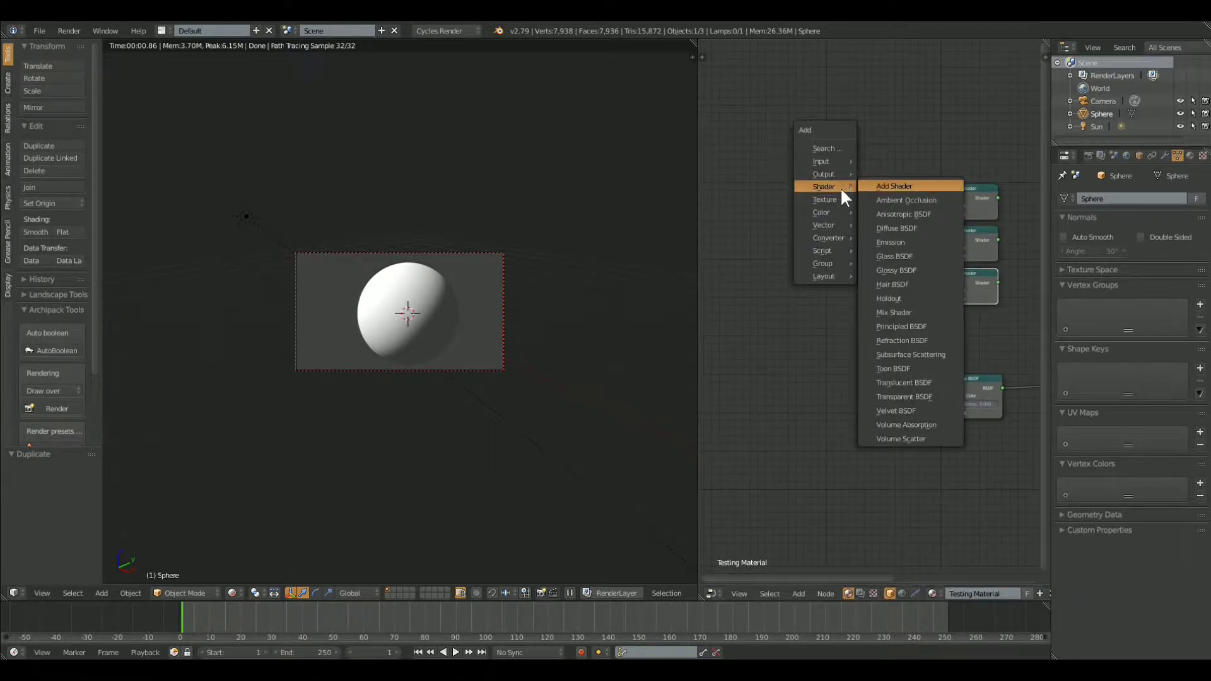
click(901, 313)
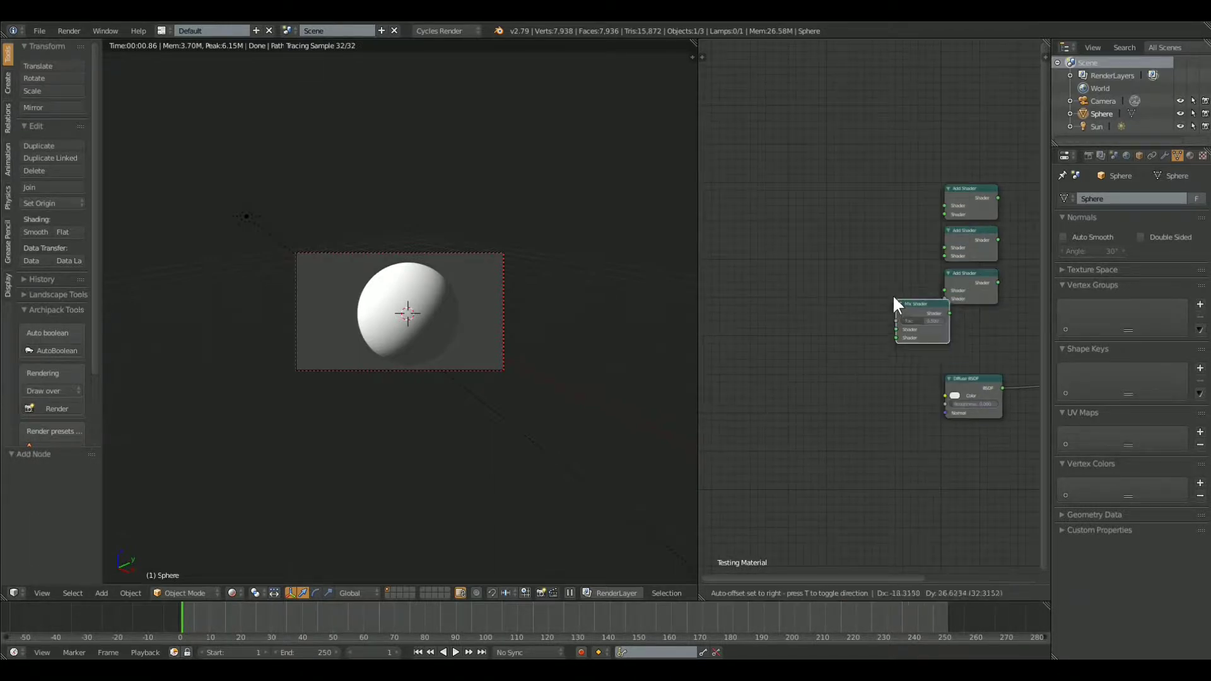
click(879, 200)
key(shift+d)
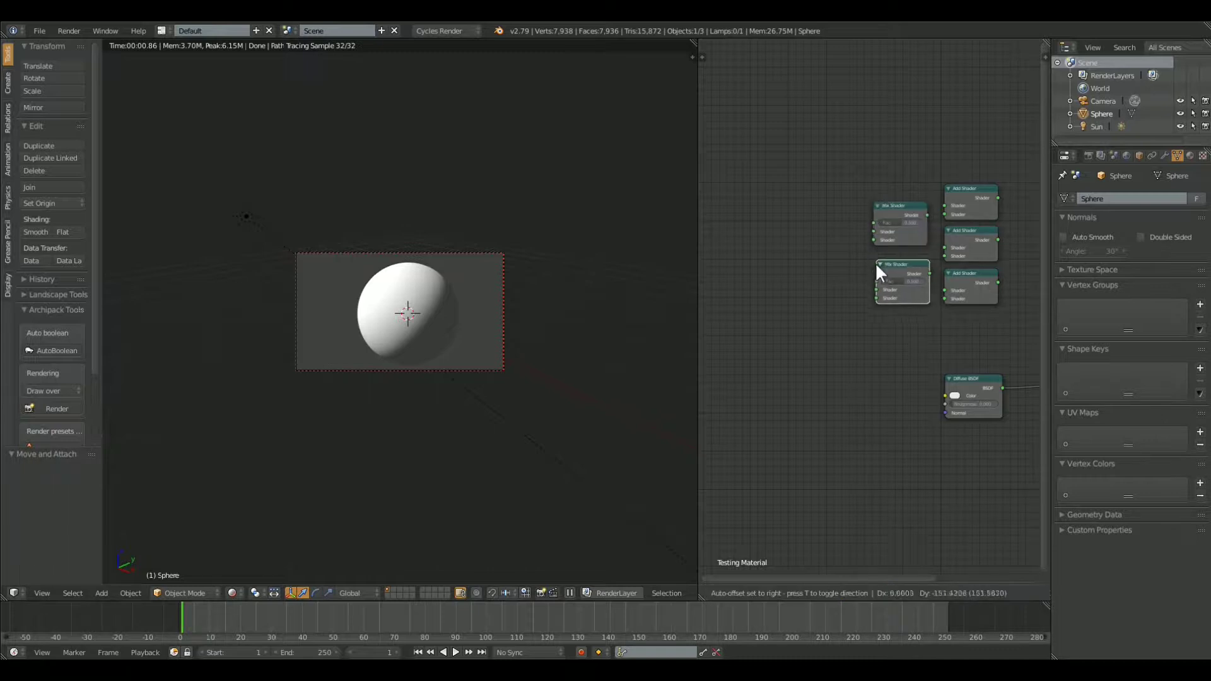
click(874, 257)
Step: Add a Glass BSDF node left of the Mix Shaders and a Glossy BSDF node beneath it
key(shift+a)
mouse_move(786, 268)
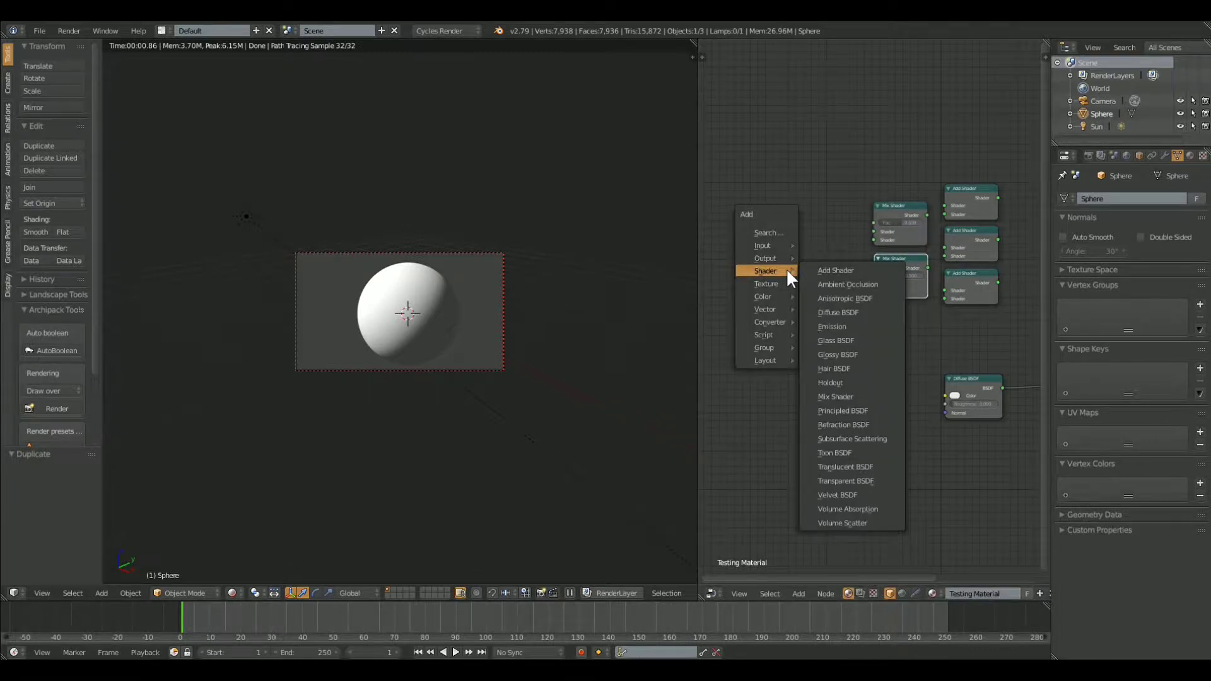
click(829, 339)
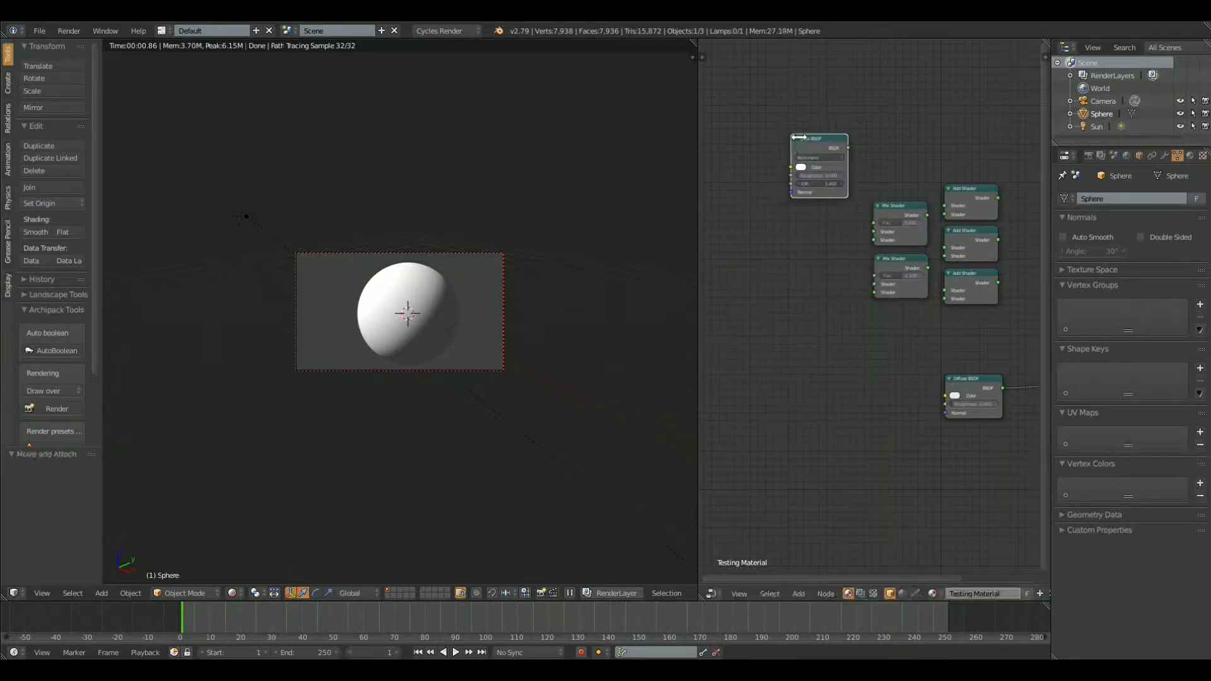
click(789, 134)
key(shift+a)
mouse_move(794, 135)
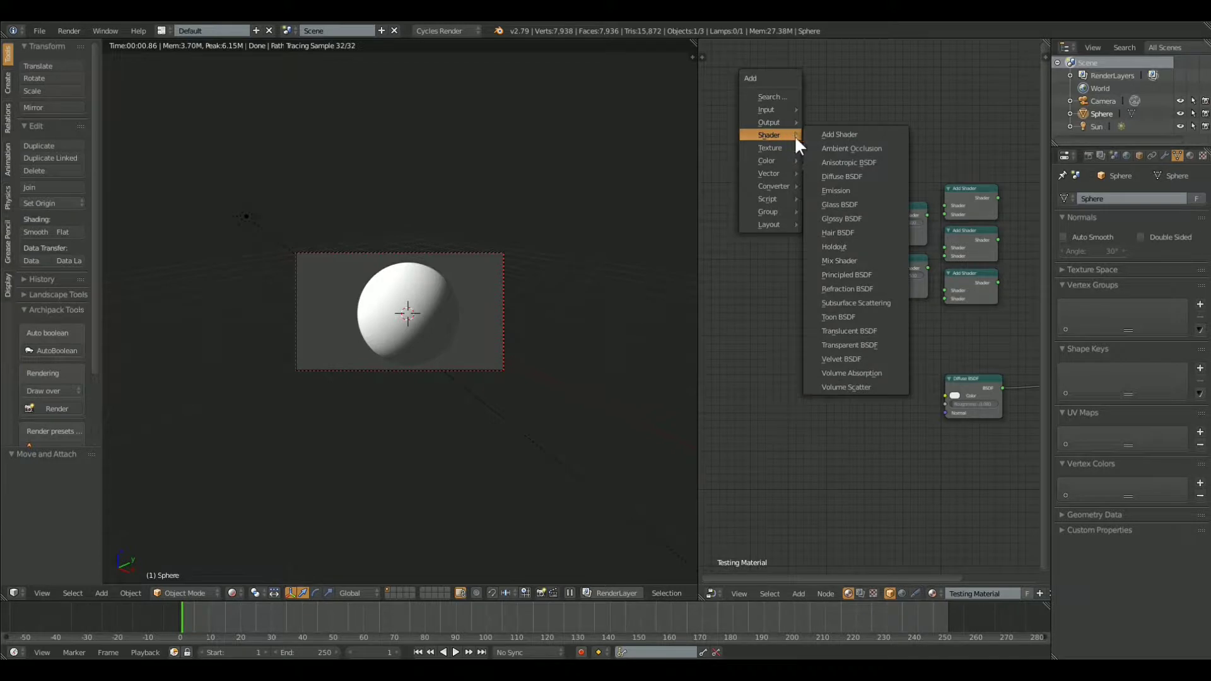
click(848, 219)
click(792, 219)
Step: Add an Emission node below the Glossy BSDF and a Principled BSDF node left of the Glass BSDF
key(shift+a)
mouse_move(789, 216)
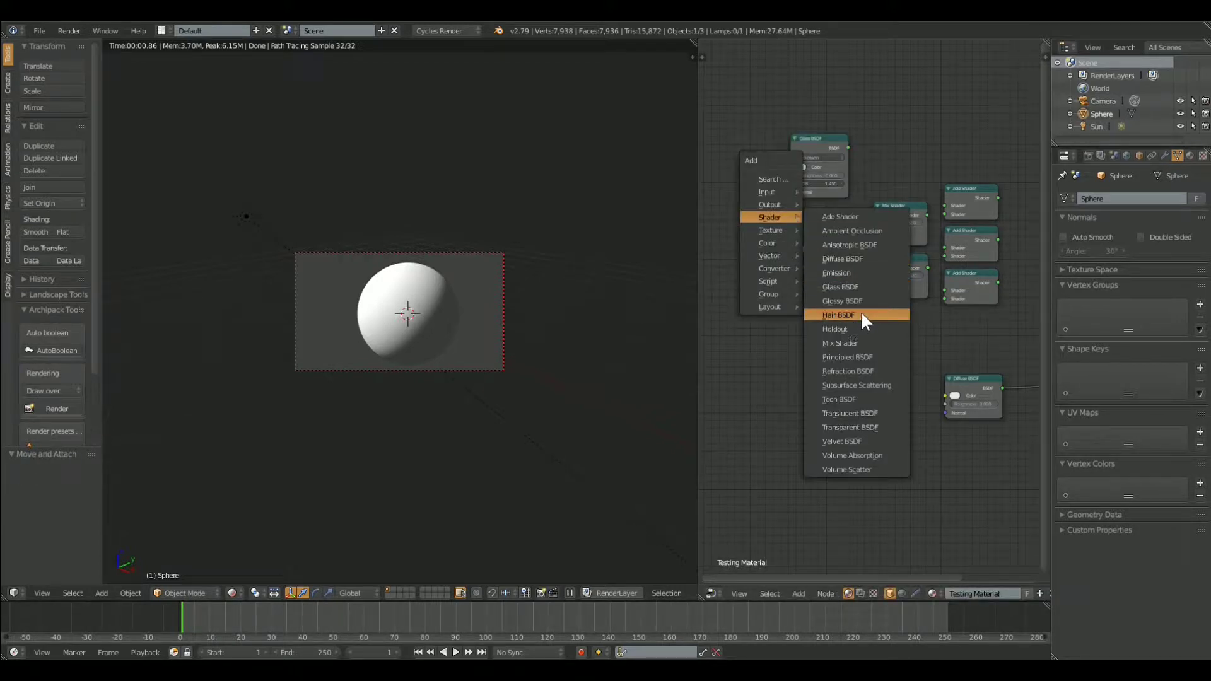
click(860, 271)
click(796, 287)
key(shift+a)
mouse_move(796, 289)
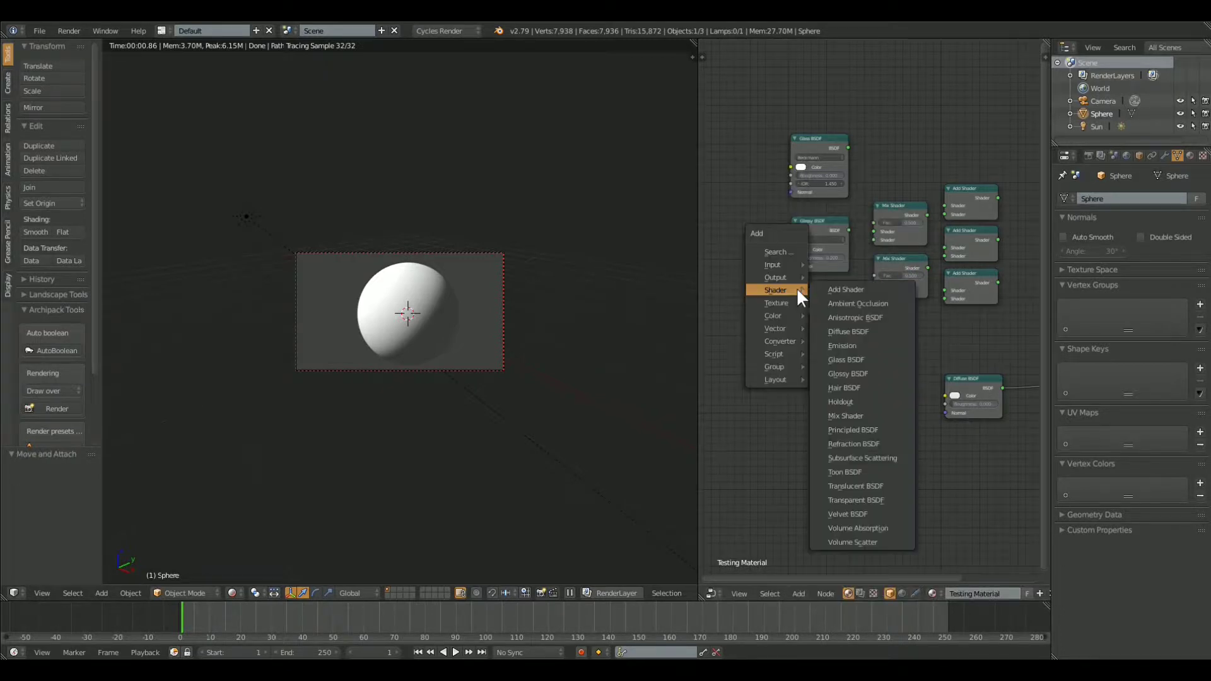
click(858, 427)
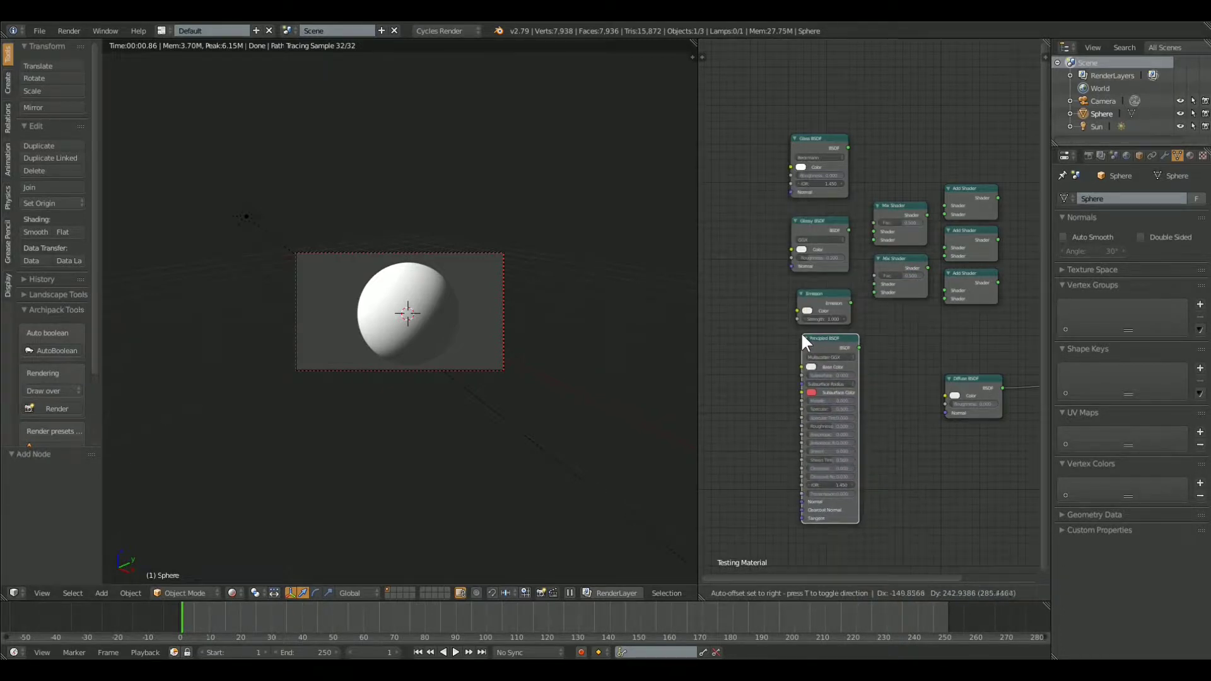
click(718, 140)
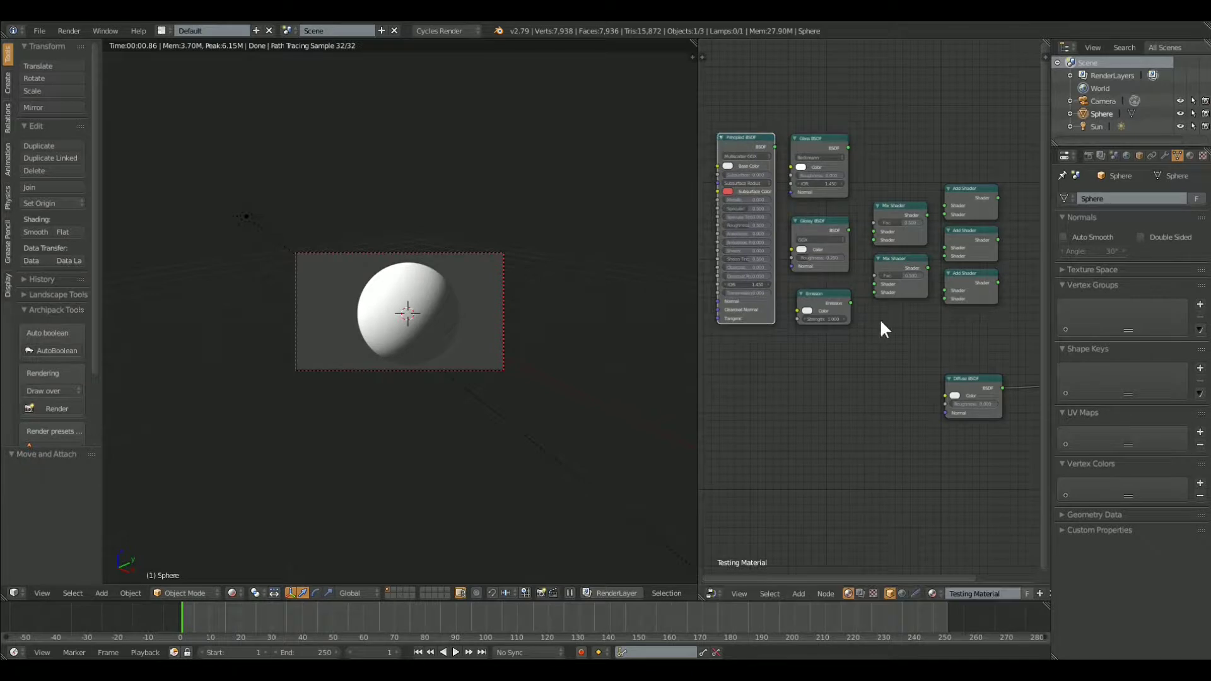
Step: Add a Translucent BSDF node above the Mix Shaders and duplicate it once directly above
key(shift+a)
mouse_move(880, 319)
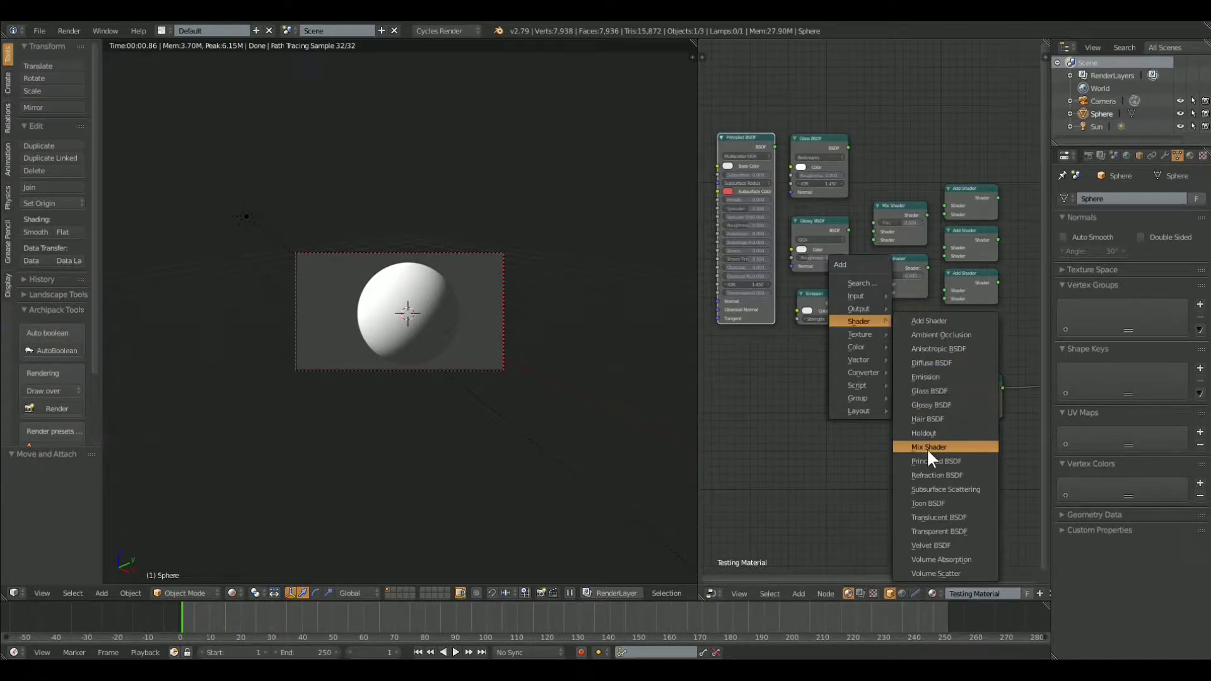
click(951, 515)
click(872, 150)
key(shift+d)
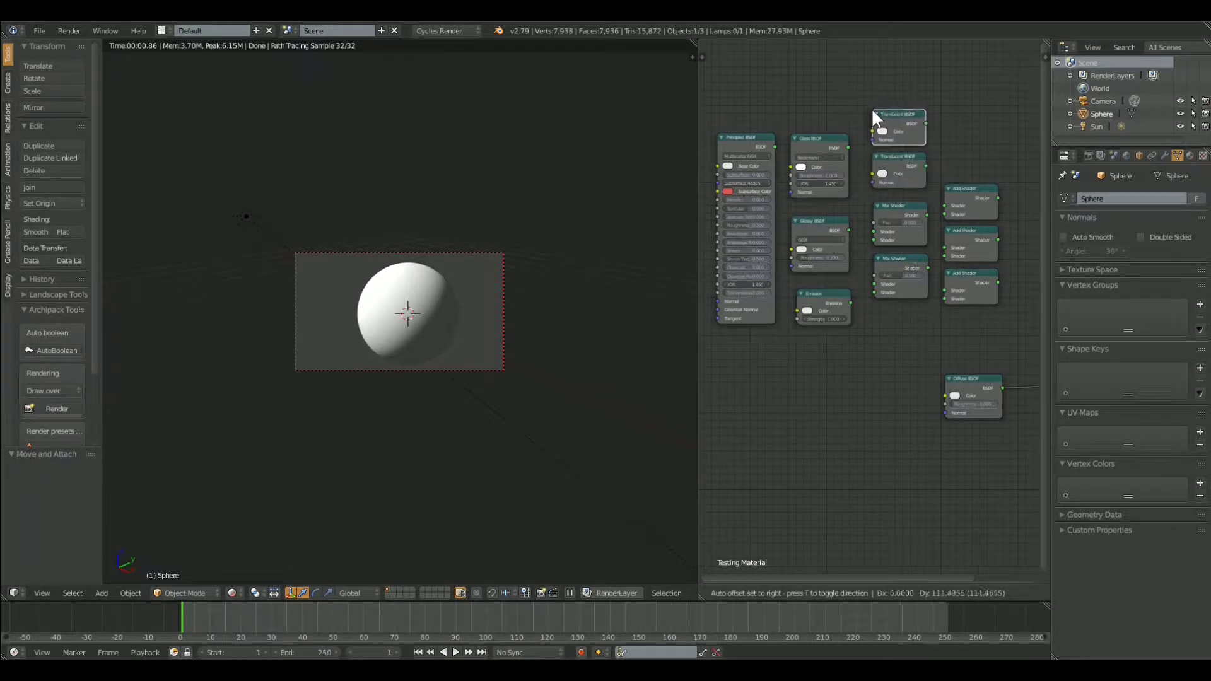
click(872, 107)
Step: Add a Transparent BSDF node above the Add Shader column
key(shift+a)
mouse_move(944, 169)
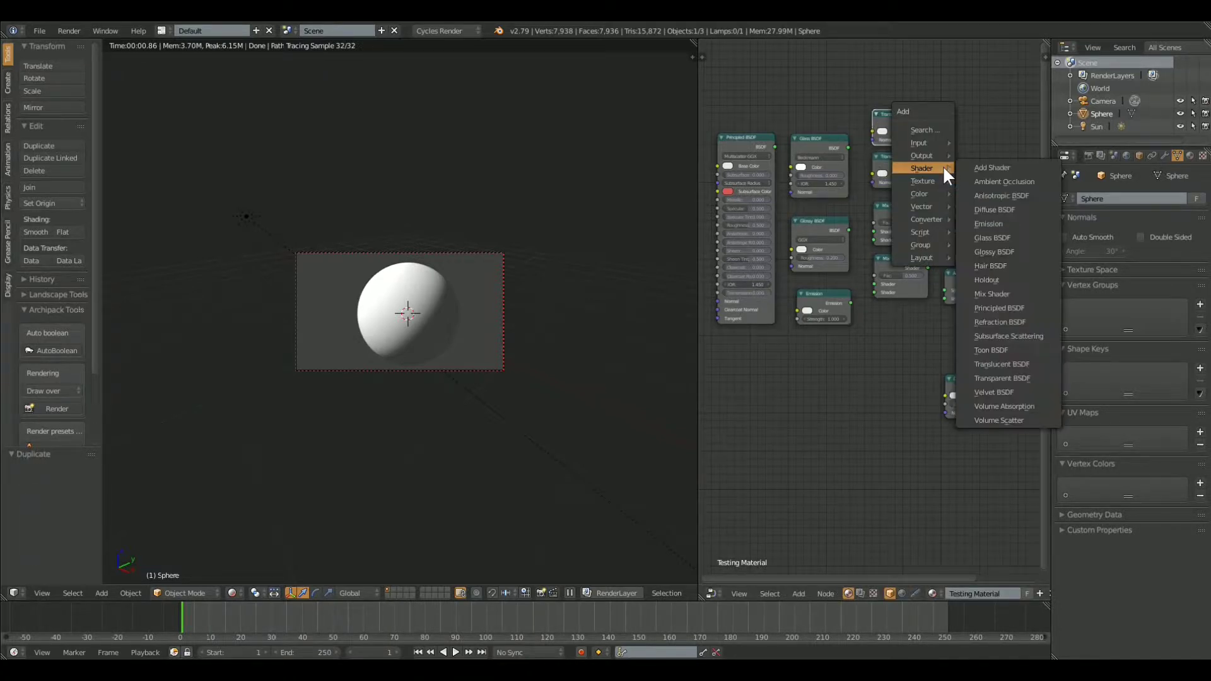
click(1003, 378)
click(942, 133)
Step: Add a Math node below the two Mix Shader nodes
key(shift+a)
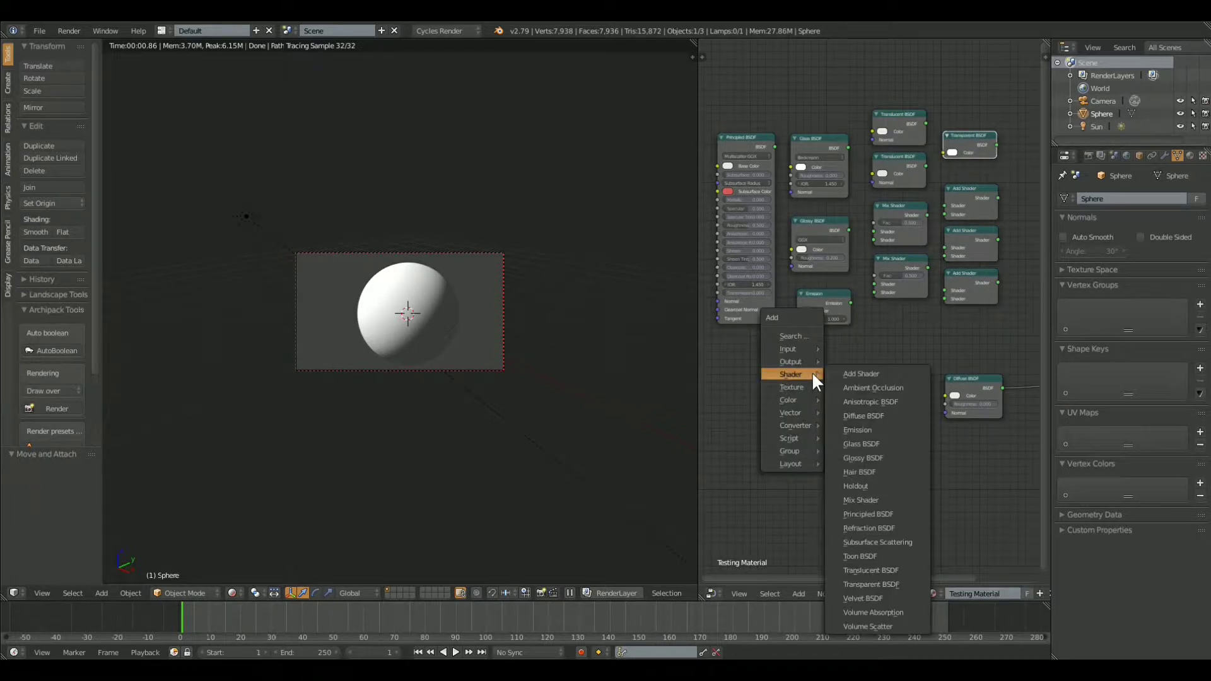
mouse_move(805, 422)
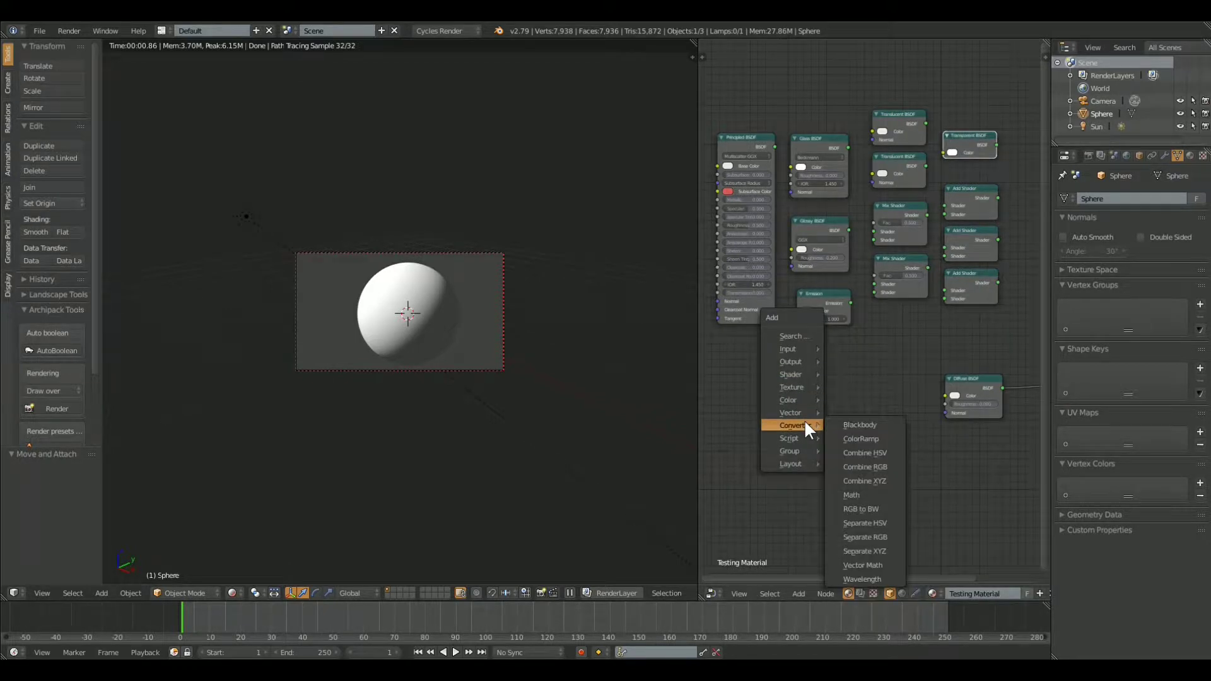
click(854, 495)
click(876, 305)
Step: Add a Noise Texture node below the Emission node and a Wave Texture node below the Principled BSDF
key(shift+a)
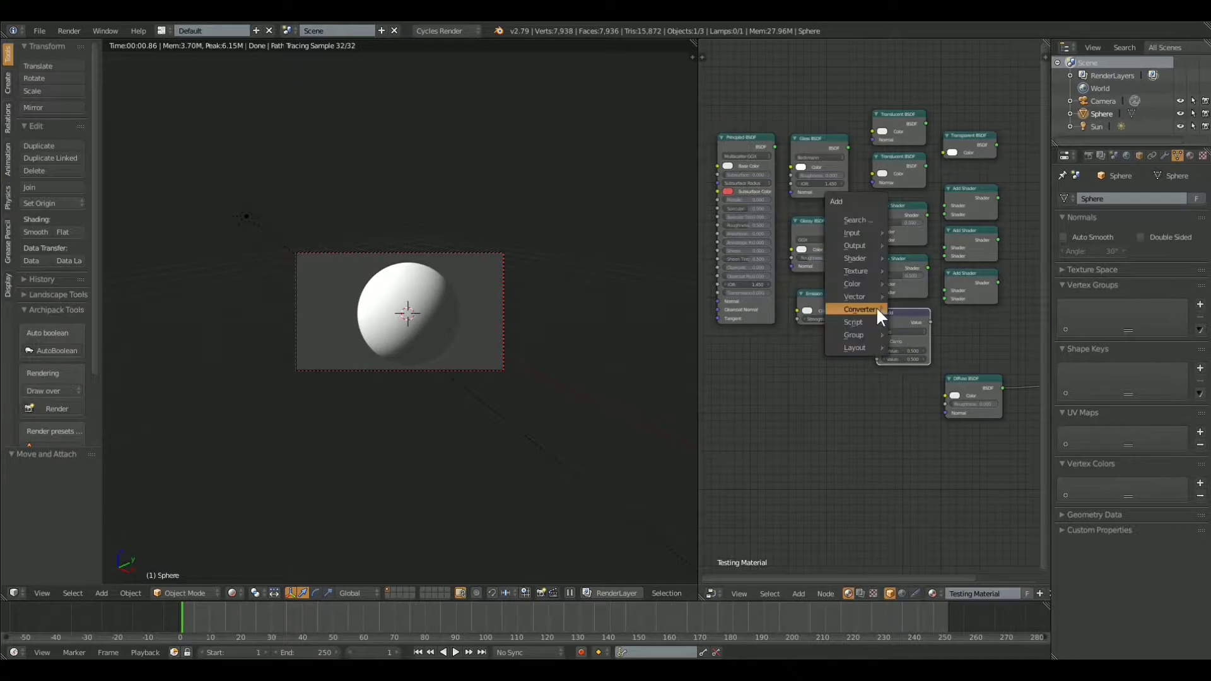
mouse_move(861, 271)
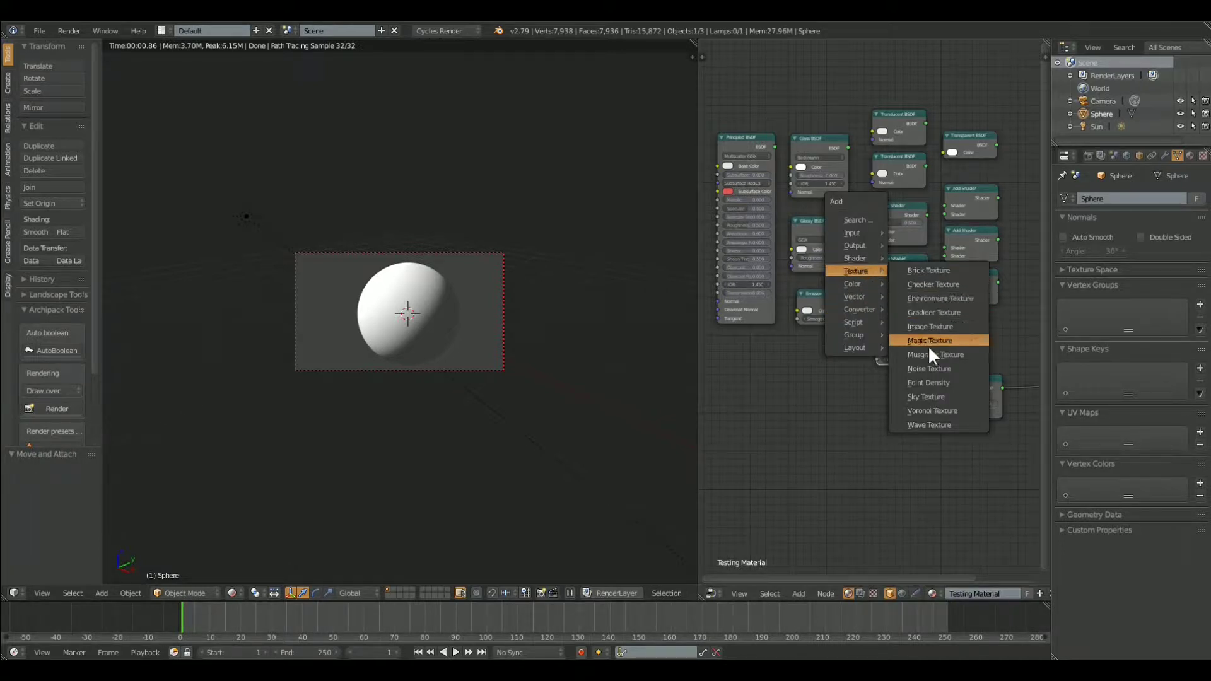
click(932, 369)
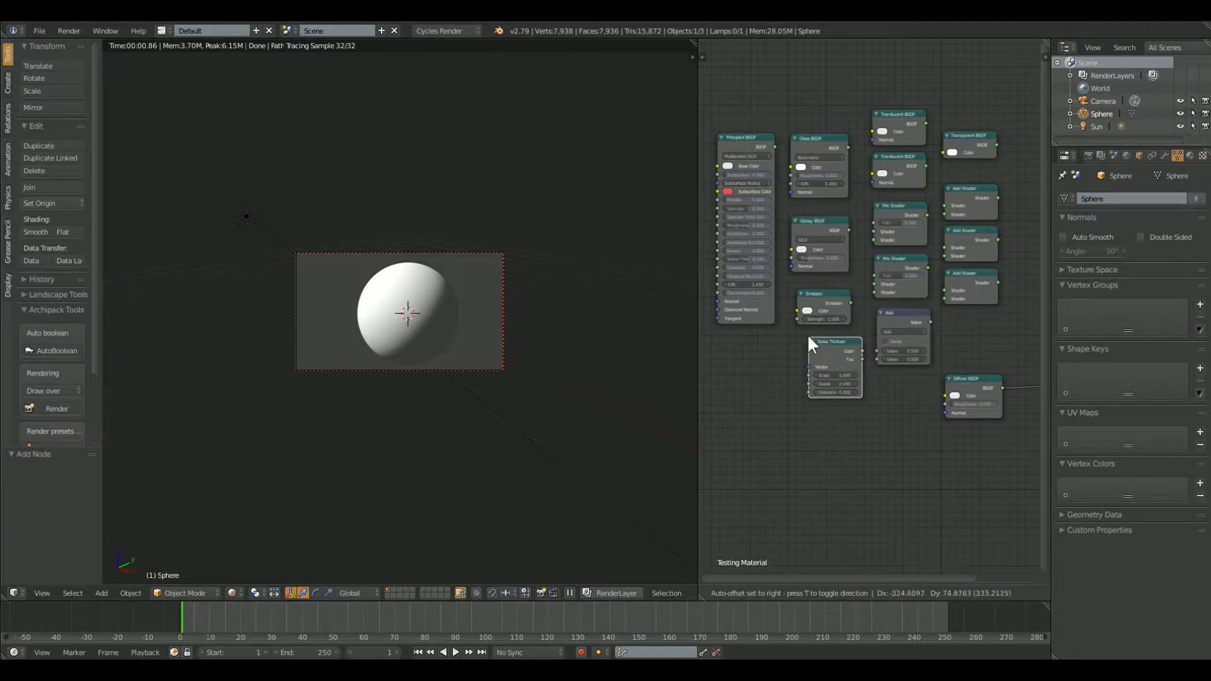
click(802, 332)
key(shift+a)
mouse_move(802, 331)
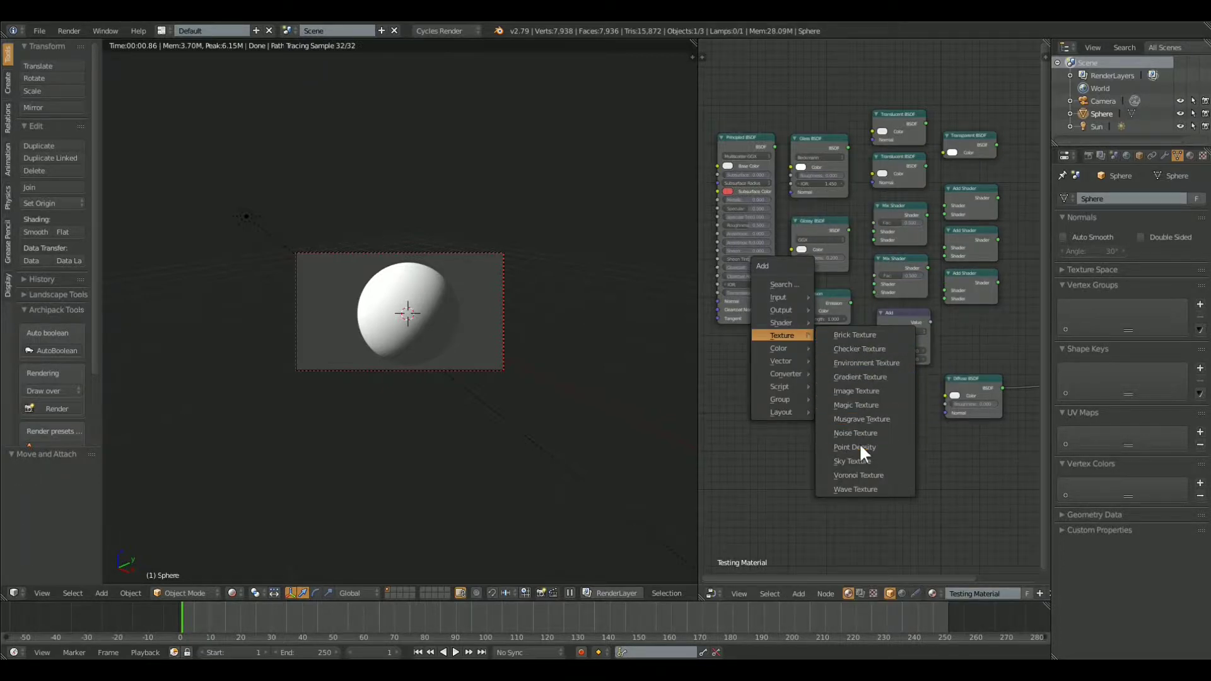
click(856, 487)
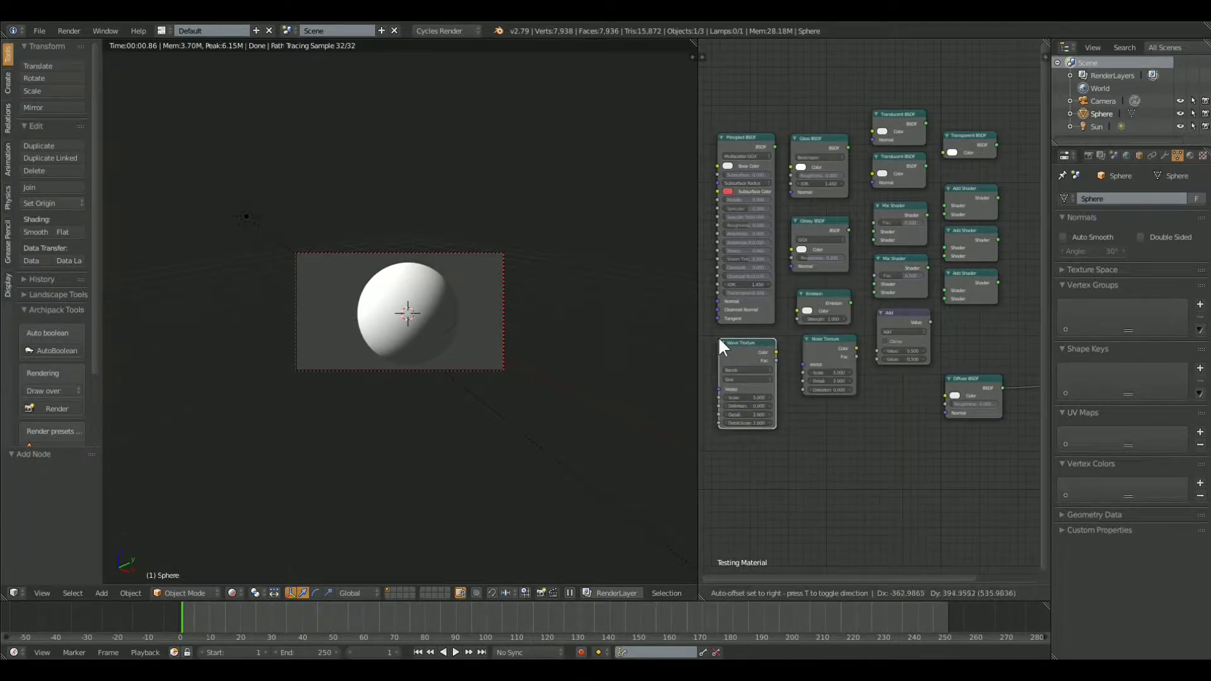
click(718, 336)
Step: Select the Diffuse BSDF and Material Output nodes together and move them down, away from the collected nodes
scroll(955, 337, down, 2)
click(911, 319)
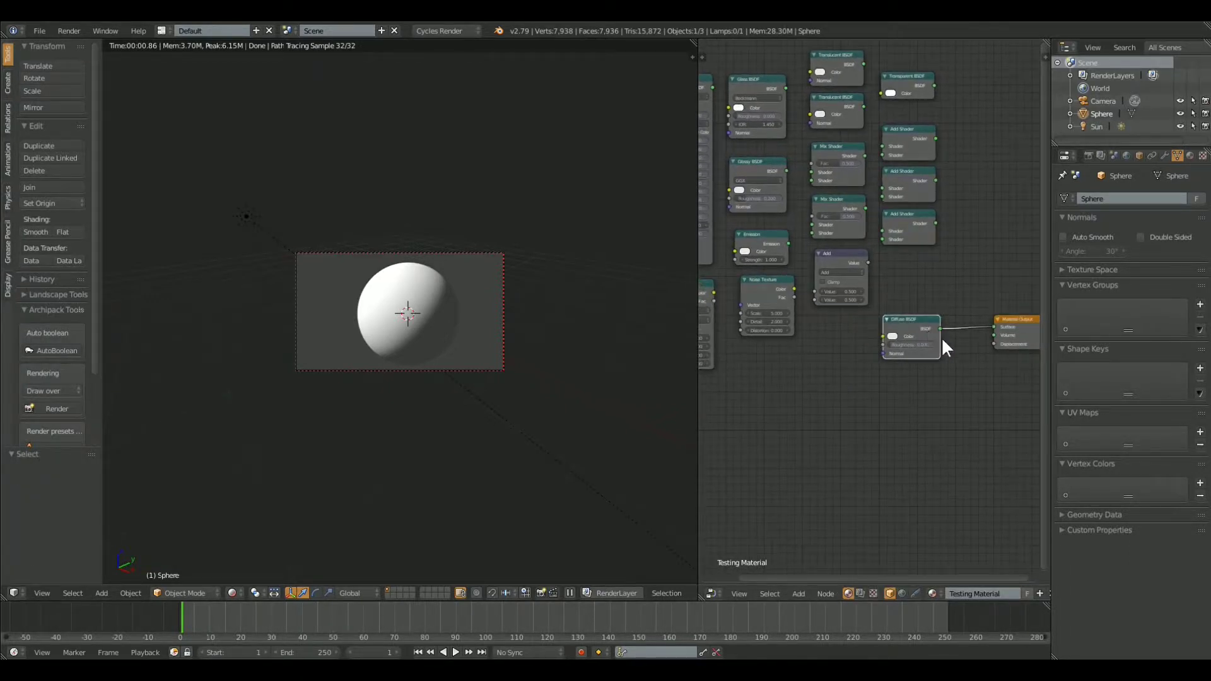
scroll(941, 337, down, 1)
key(b)
drag(989, 356, 883, 304)
key(g)
click(977, 410)
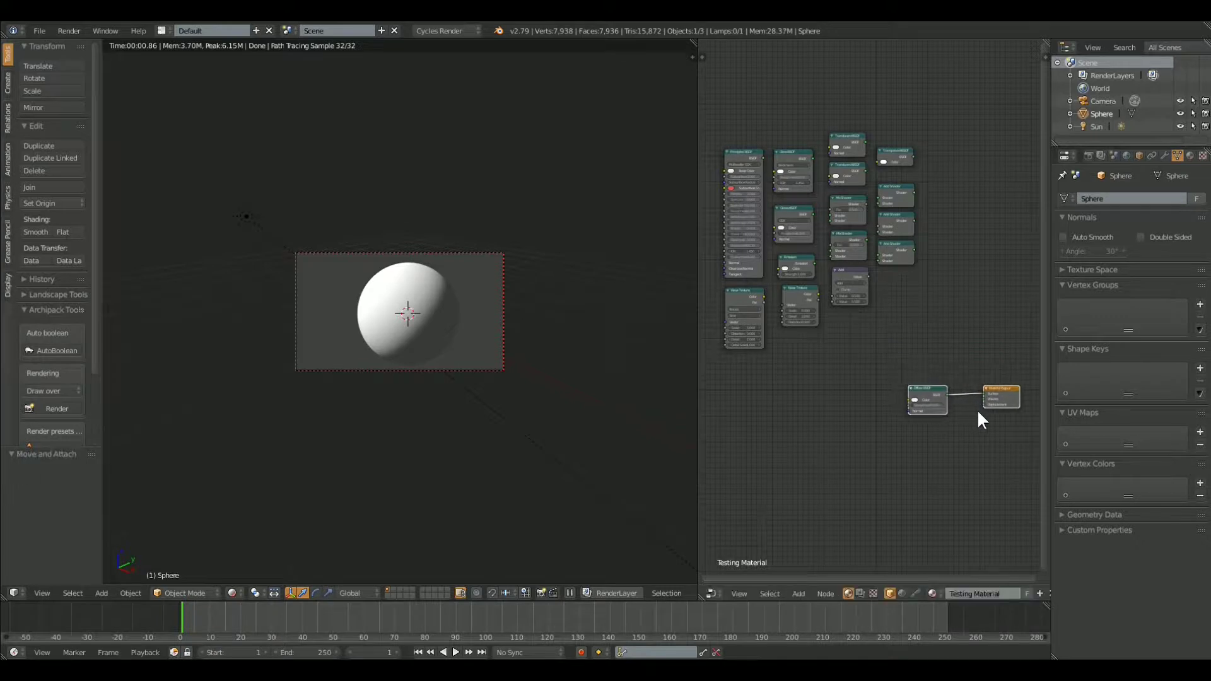
Step: Add a second Math node beside the first and duplicate it twice to form a two-by-two block of Math nodes
scroll(880, 294, up, 2)
key(shift+a)
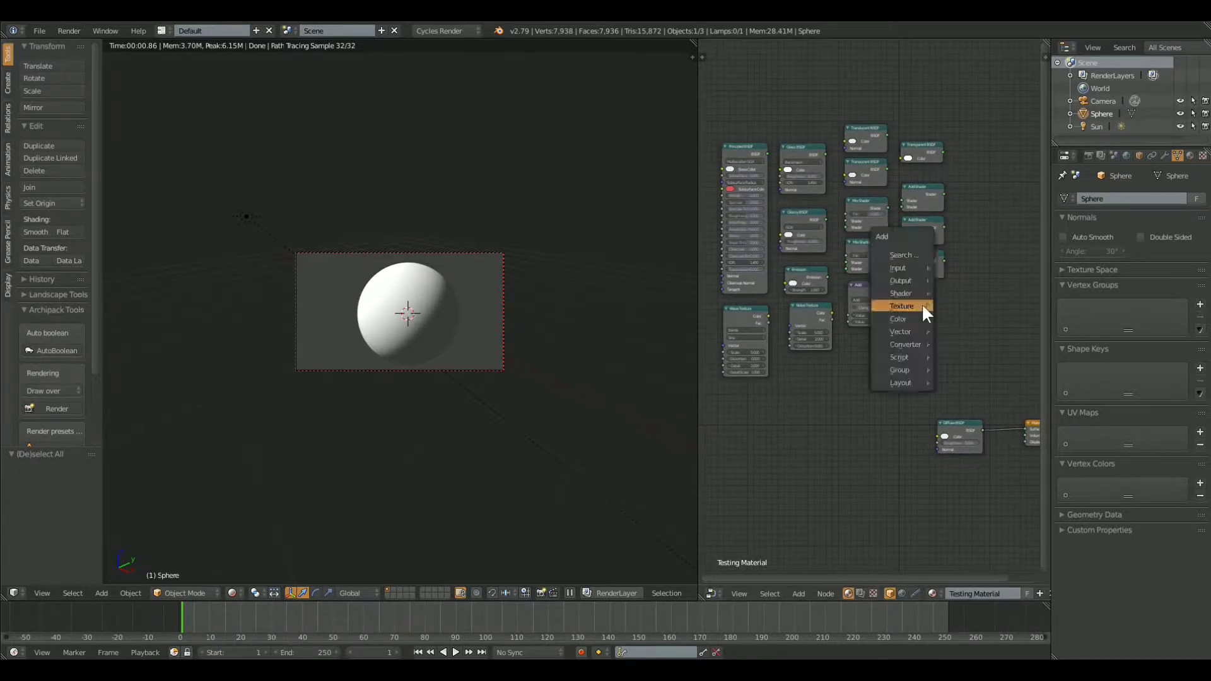
mouse_move(922, 304)
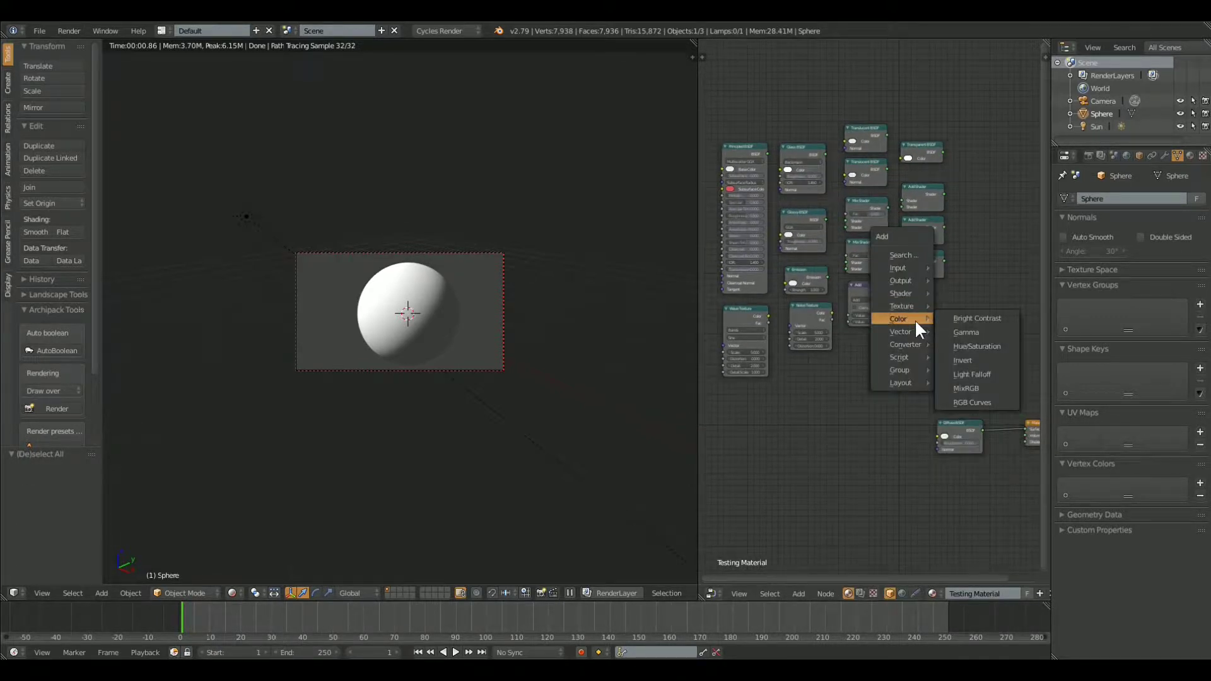
mouse_move(914, 340)
click(964, 410)
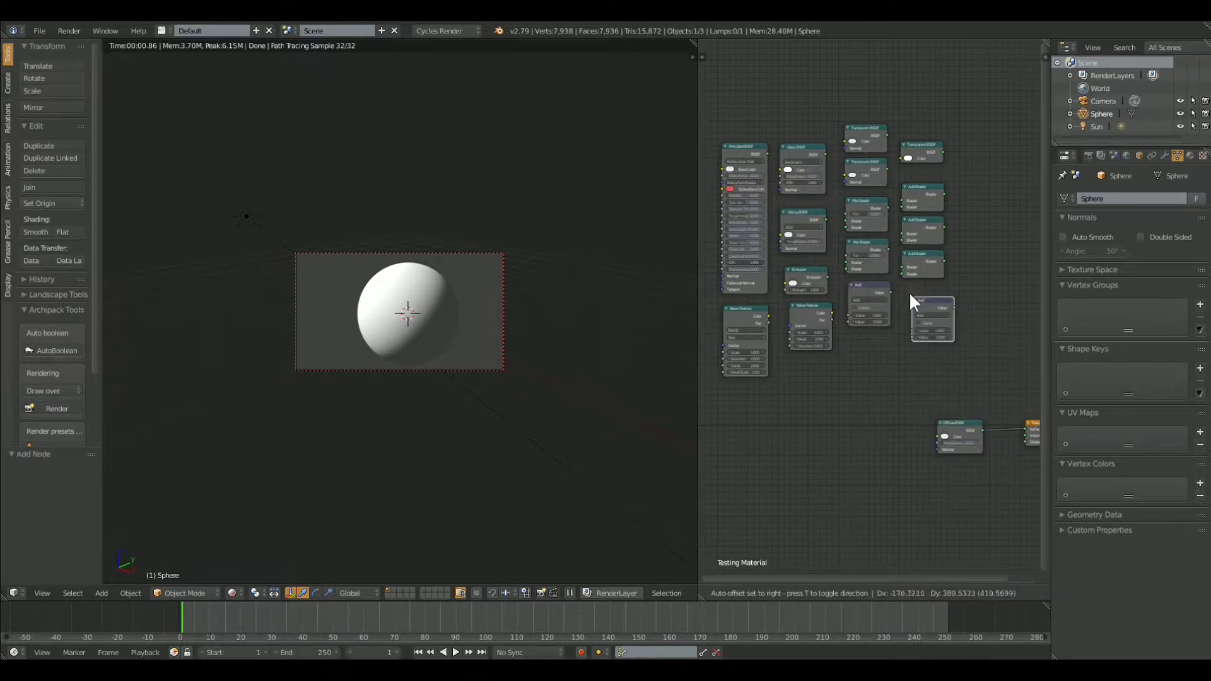
click(902, 281)
key(shift+d)
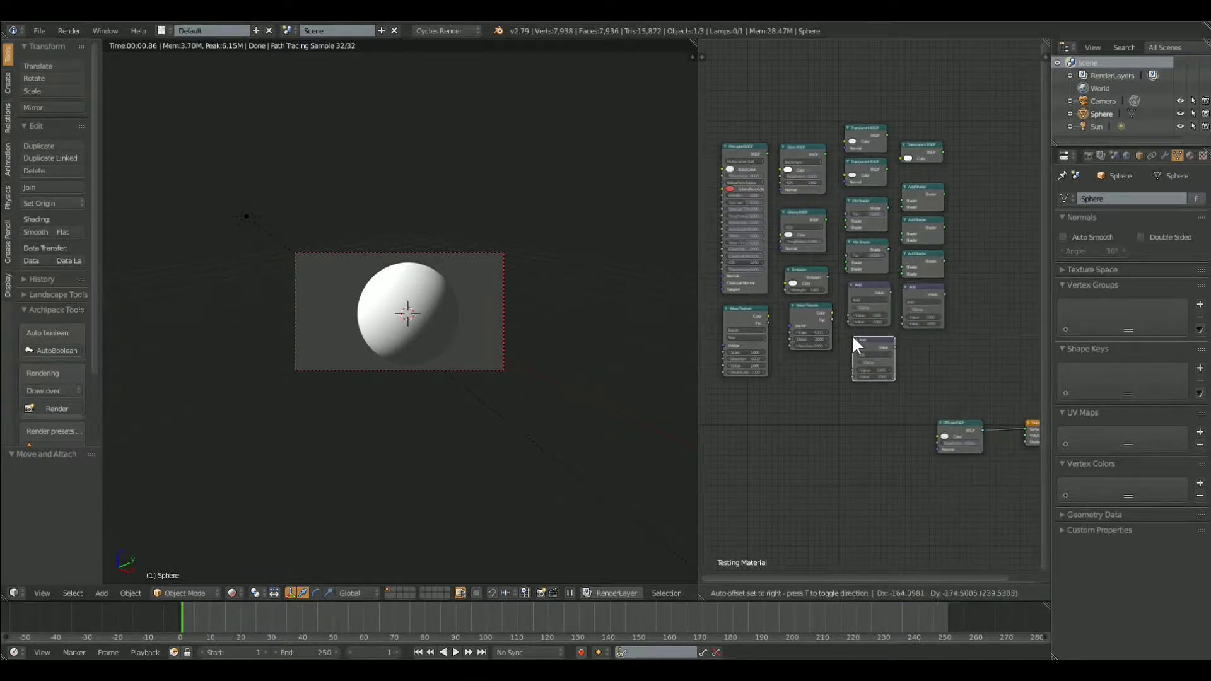
click(903, 331)
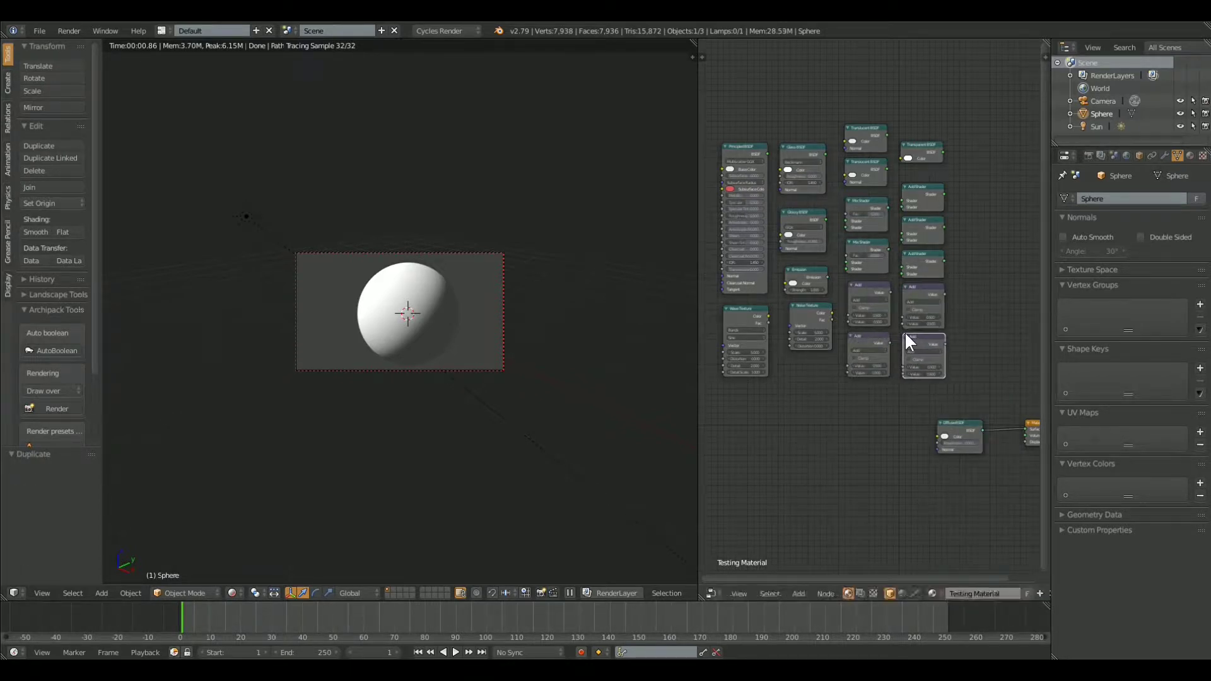
key(shift+a)
mouse_move(898, 277)
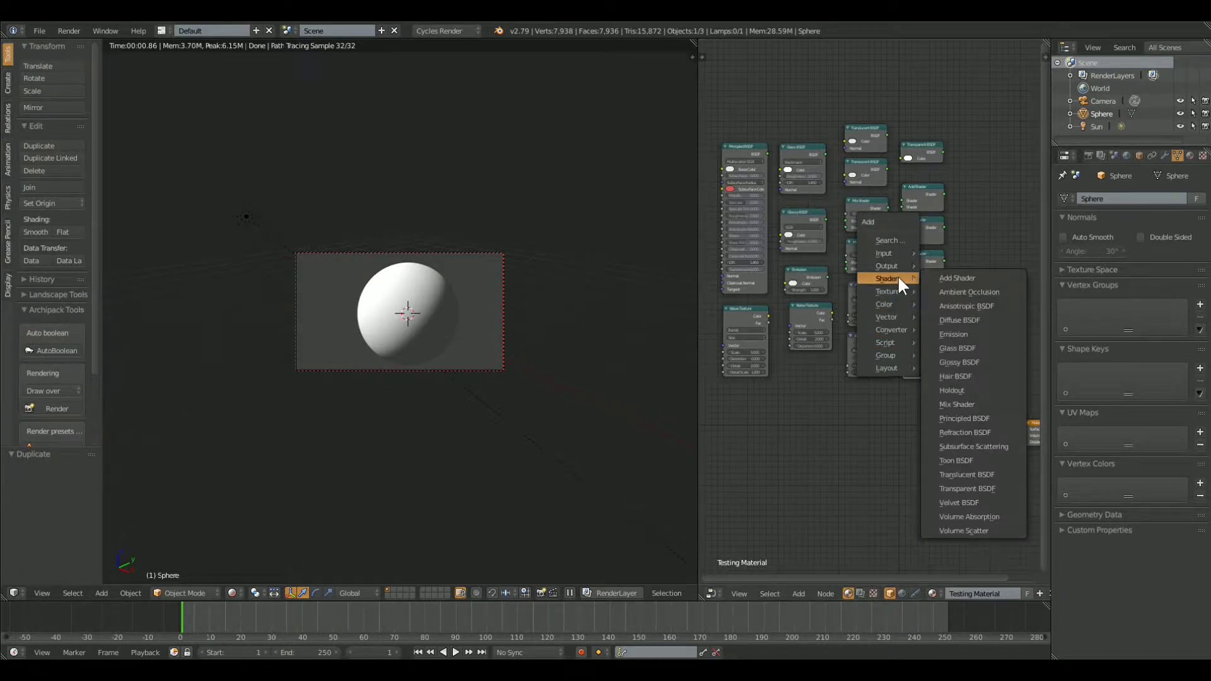
mouse_move(893, 252)
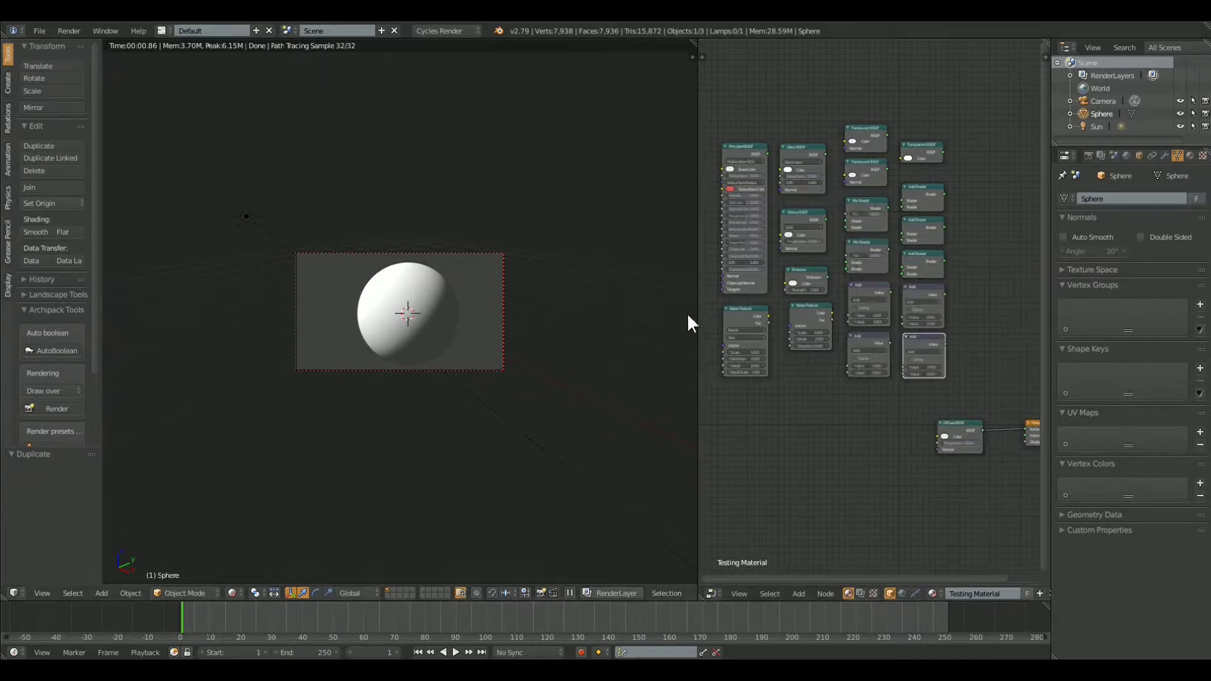
Step: Delete the Diffuse BSDF node connected to the Material Output
scroll(418, 328, up, 3)
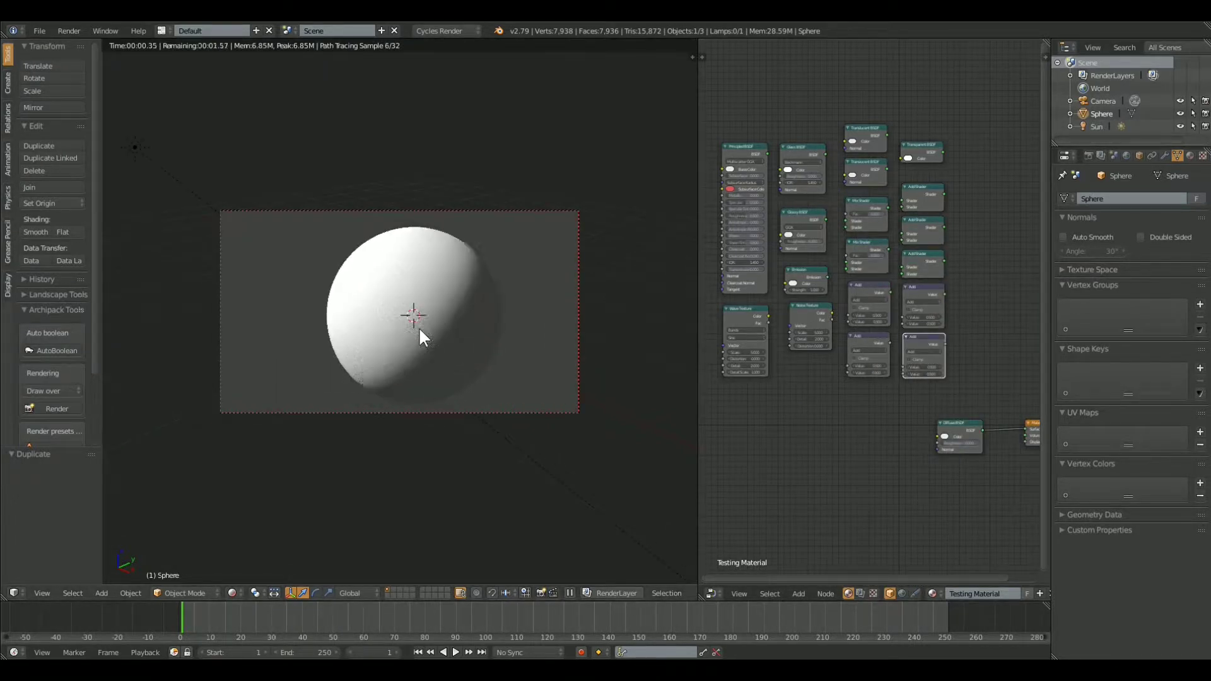
scroll(418, 326, up, 2)
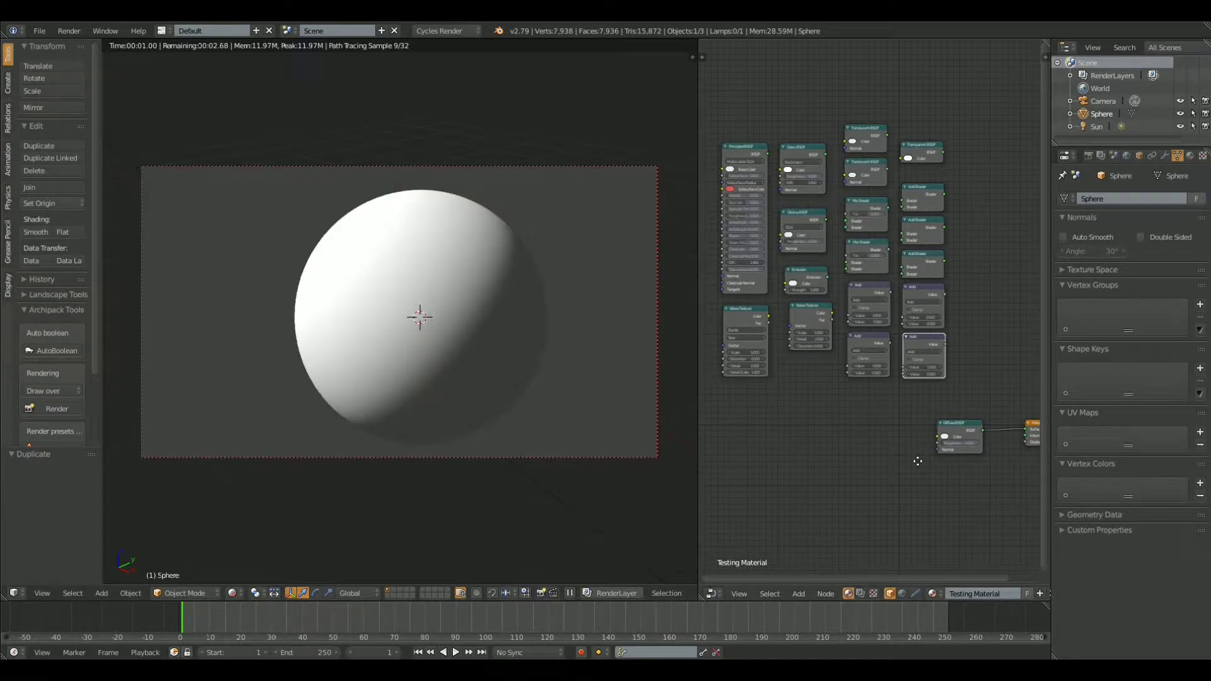
middle_drag(918, 461, 864, 339)
scroll(867, 338, up, 1)
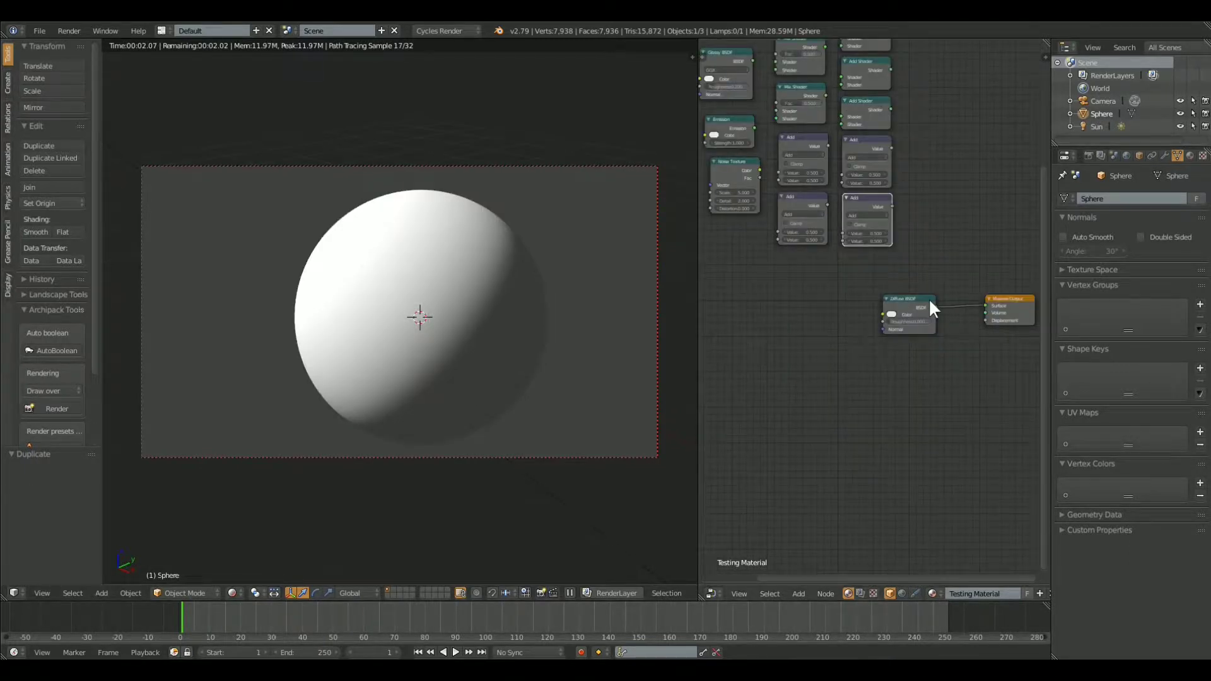
scroll(928, 298, up, 2)
click(929, 298)
key(x)
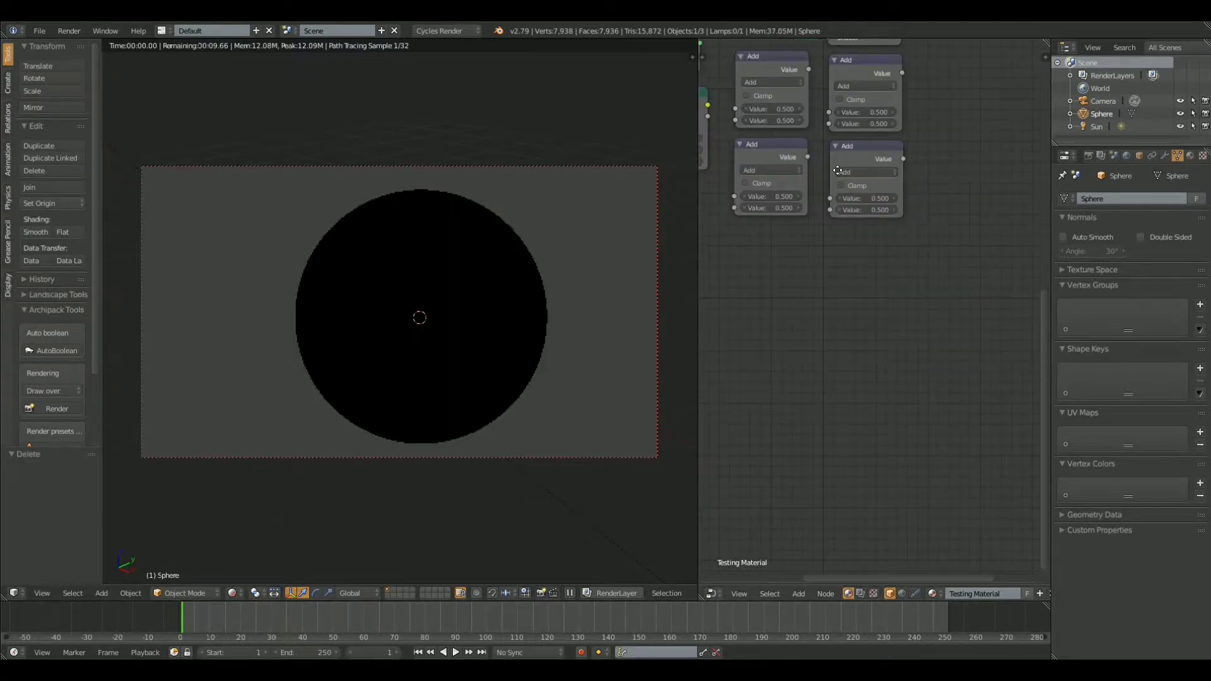
Step: Move the Principled BSDF node out of the collected nodes to just left of the Material Output
scroll(915, 248, down, 5)
middle_drag(838, 171, 797, 187)
click(864, 181)
key(g)
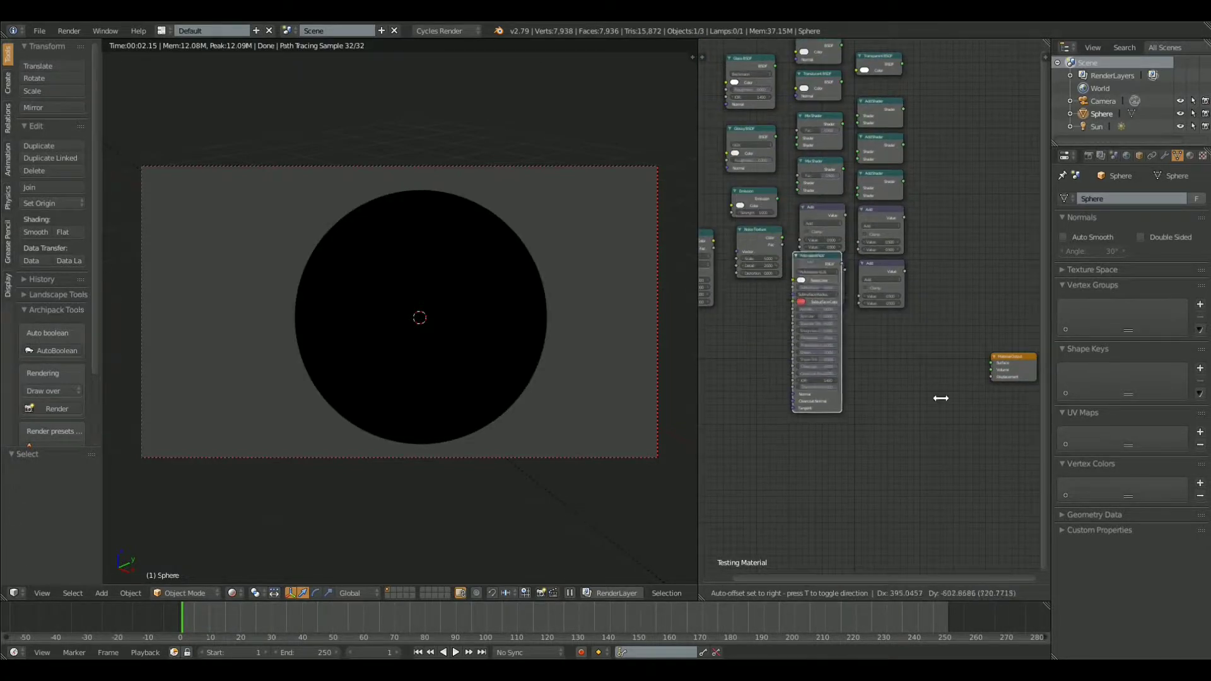
click(1021, 472)
scroll(962, 392, up, 1)
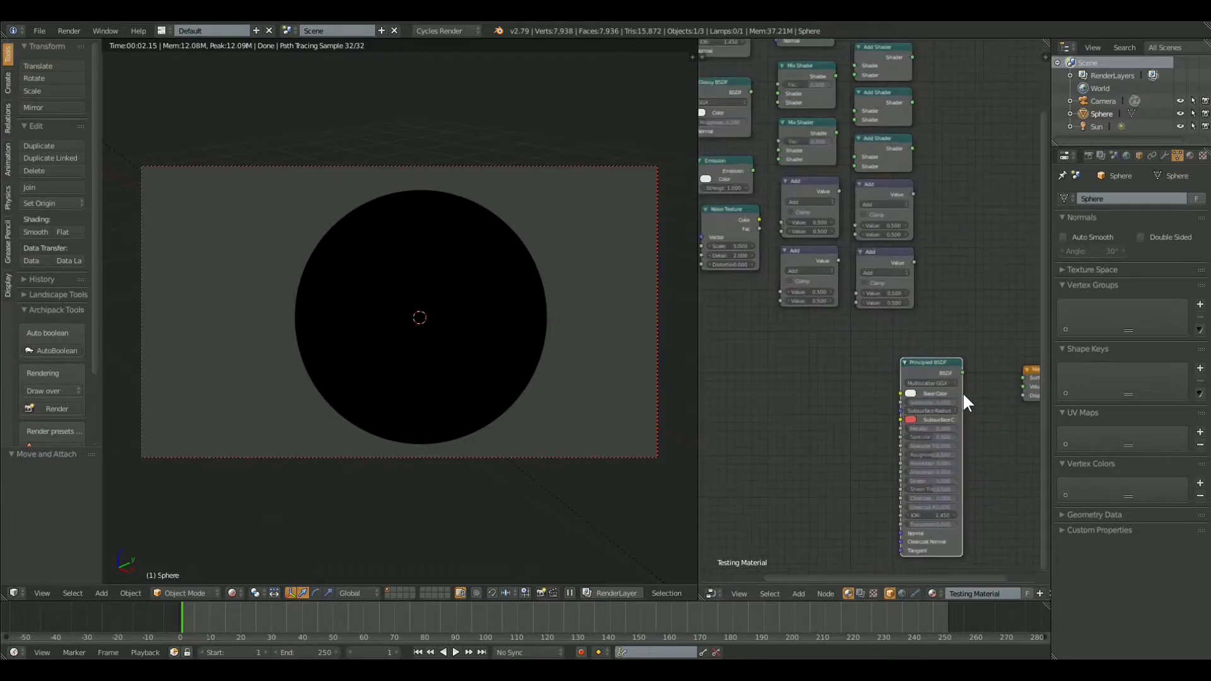
Step: Position the Principled BSDF beside the Material Output and link its BSDF output to the Surface input
middle_drag(963, 392, 827, 286)
key(g)
click(873, 305)
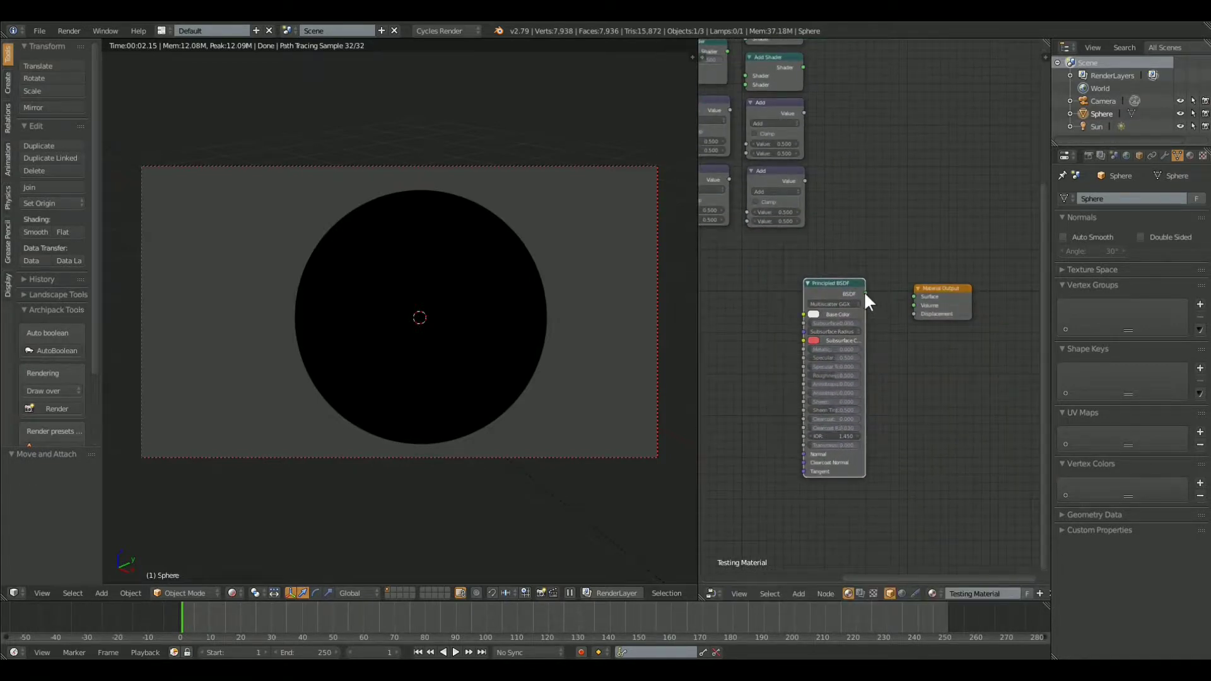
drag(865, 293, 913, 296)
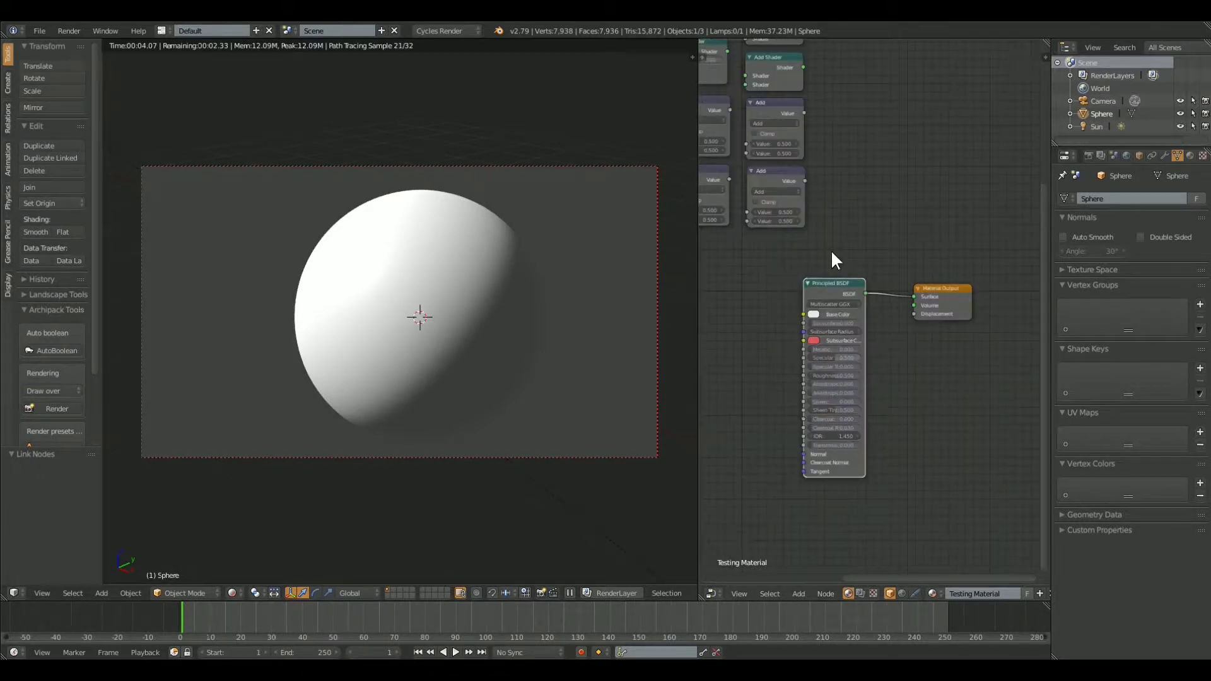
Step: Move the Noise Texture and Wave Texture nodes out of the collection, side by side before the Principled BSDF
scroll(831, 251, down, 1)
middle_drag(831, 251, 1034, 329)
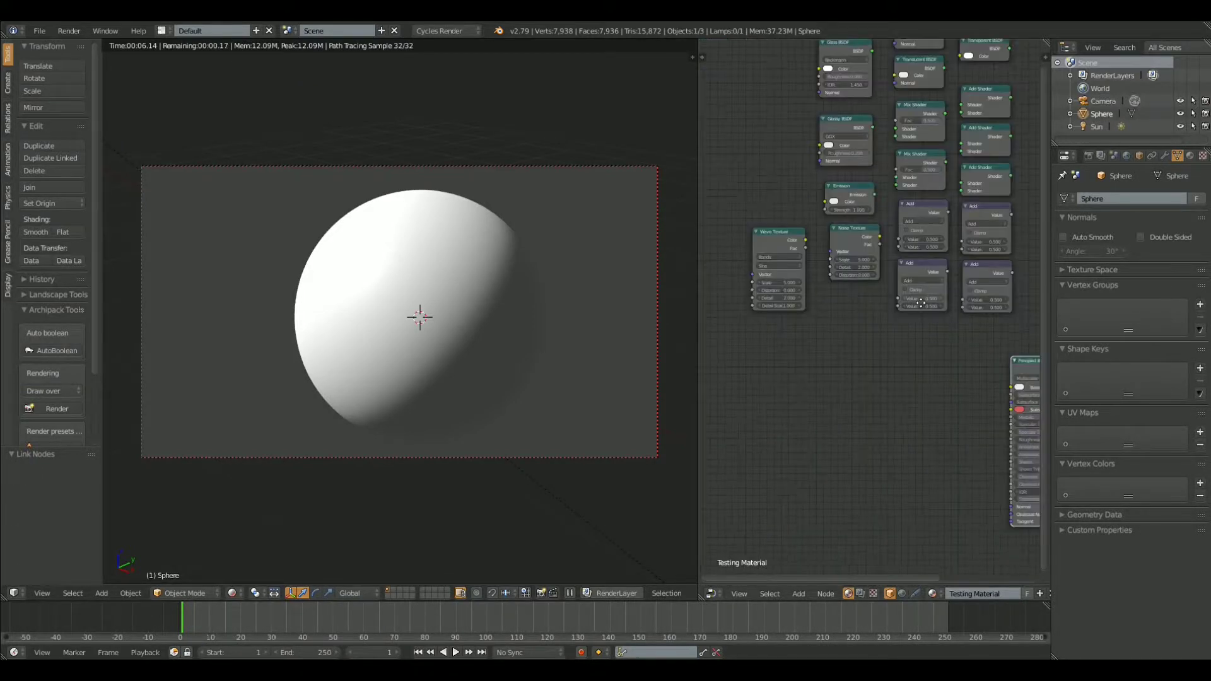
click(851, 227)
middle_drag(892, 320, 853, 251)
key(g)
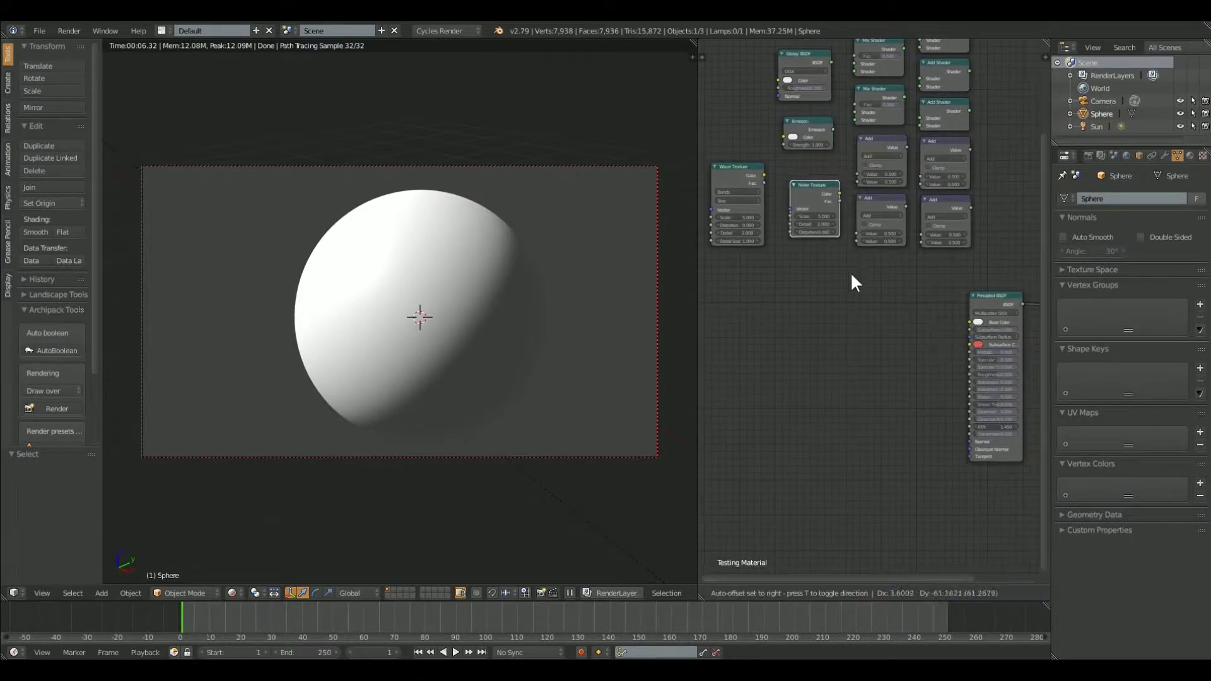
click(914, 396)
click(730, 167)
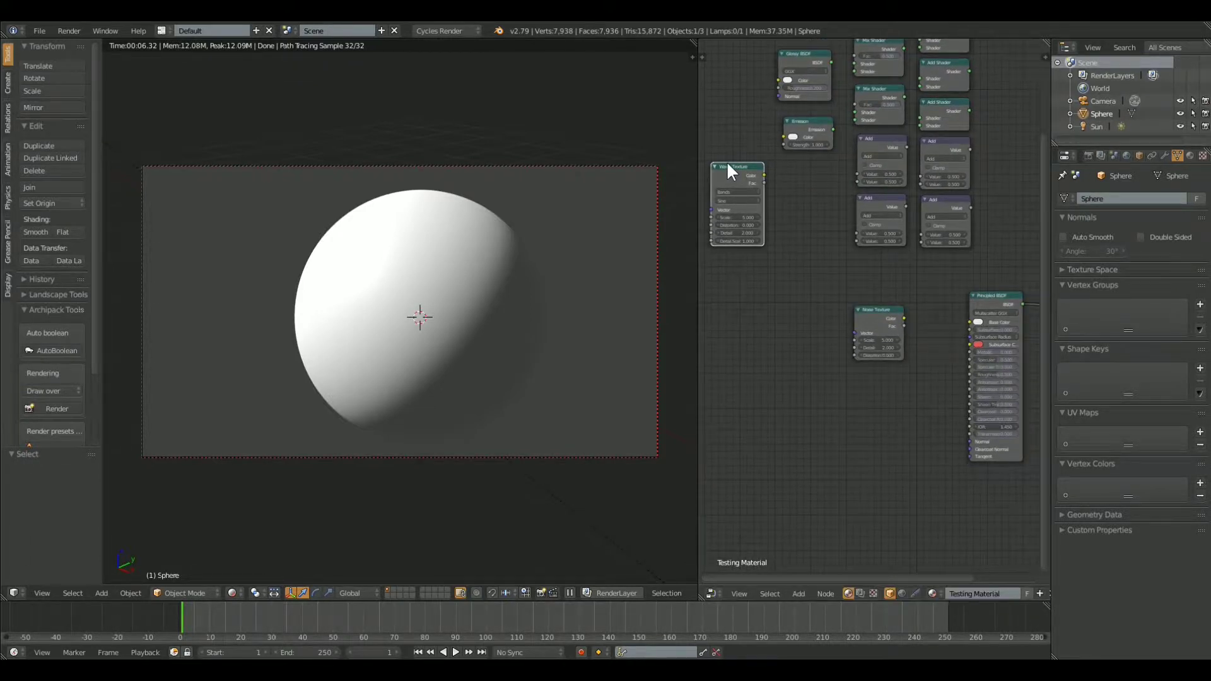
key(g)
click(790, 353)
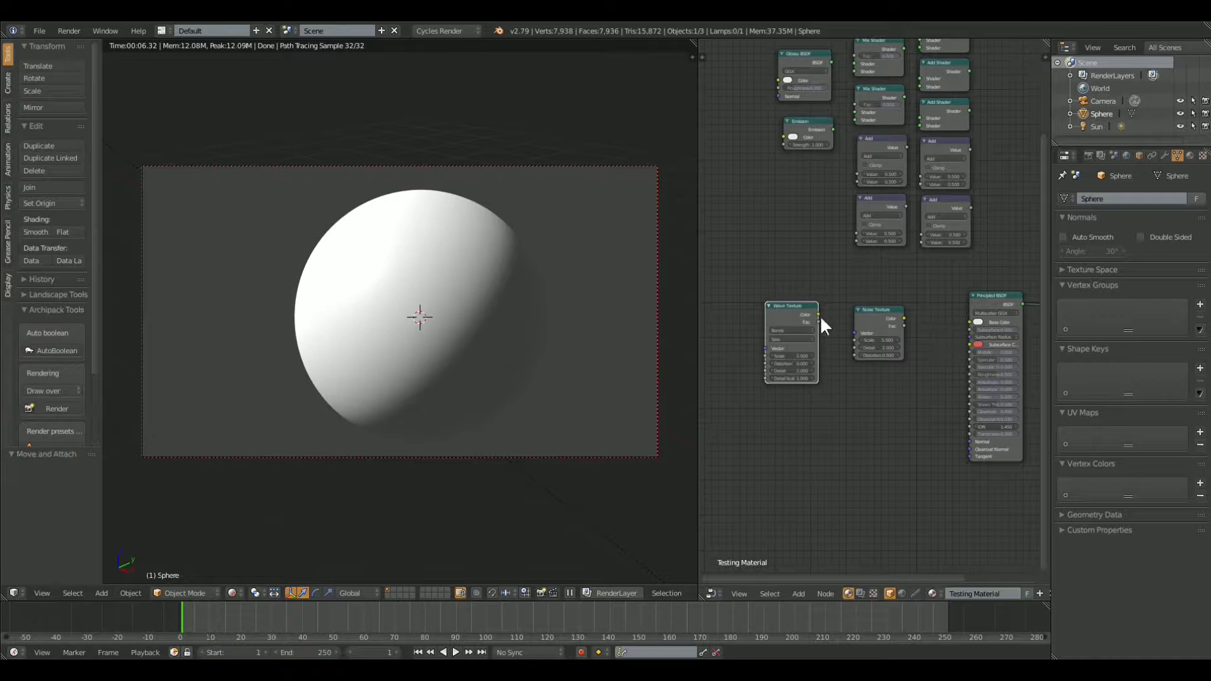
Step: Move the lower-left Math node of the two-by-two block between the Noise Texture and the Principled BSDF
click(878, 195)
key(g)
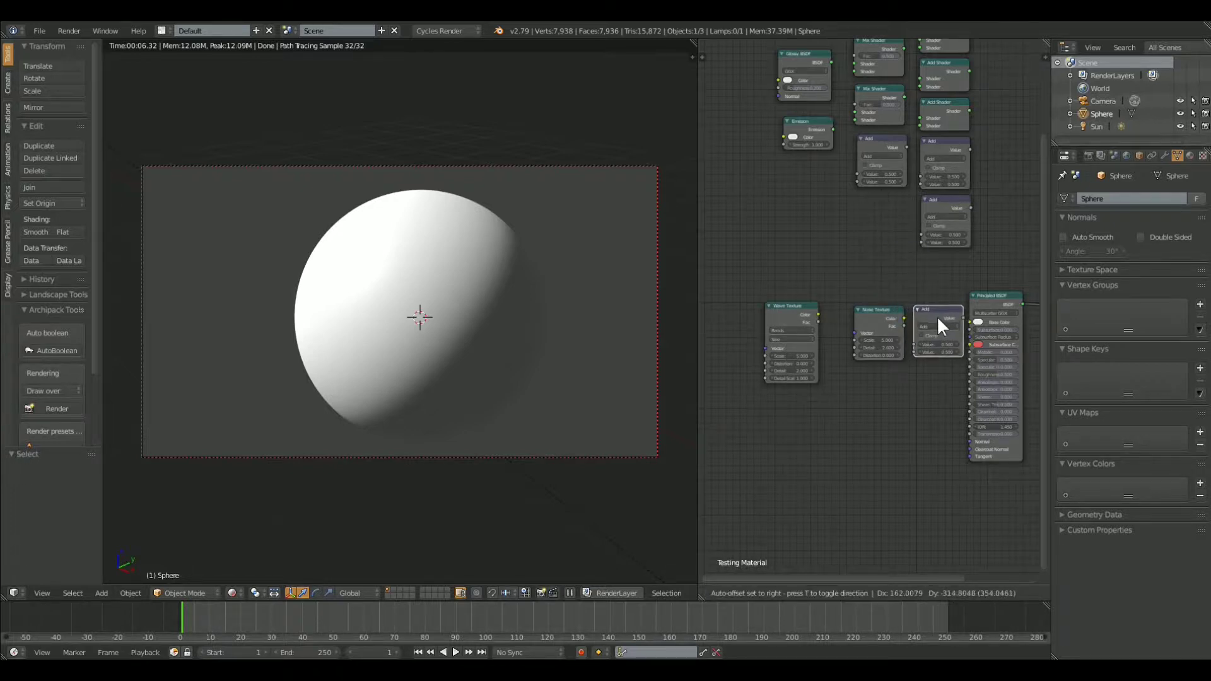
click(921, 313)
drag(885, 308, 917, 308)
click(927, 306)
Step: Link the Wave Texture's Color to the Noise Texture's Detail, and the Noise Texture's Color to the Math node's first Value
scroll(1016, 388, up, 3)
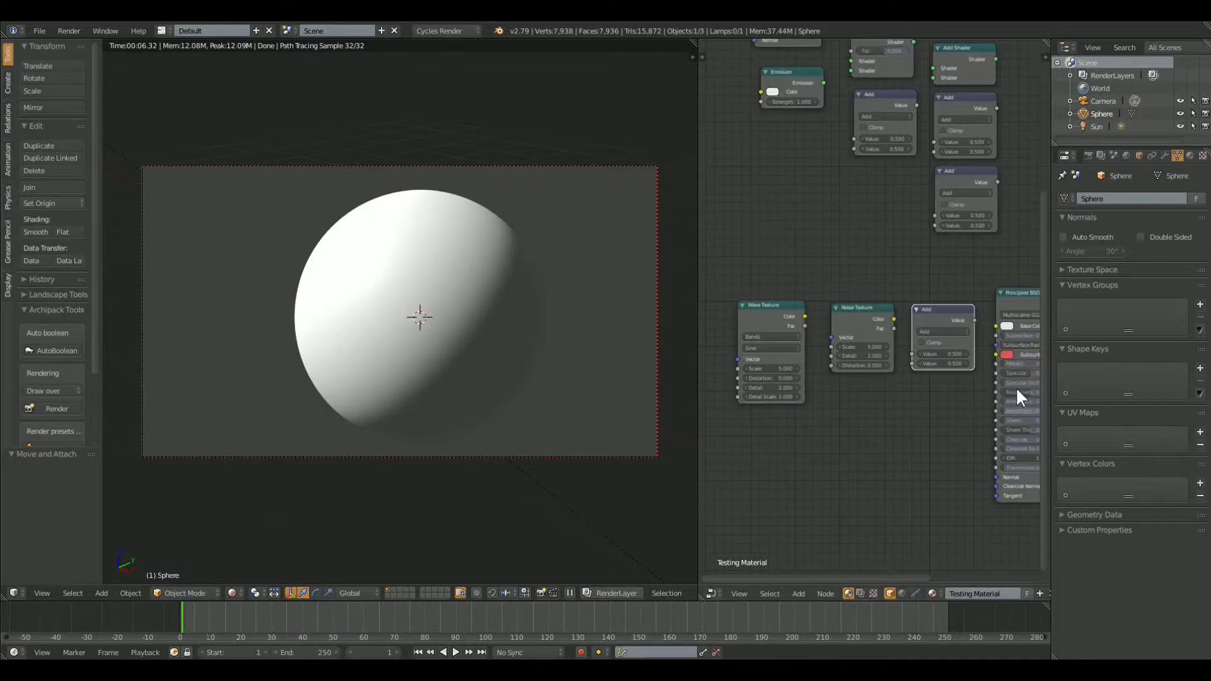
middle_drag(1015, 387, 1020, 349)
scroll(913, 350, up, 2)
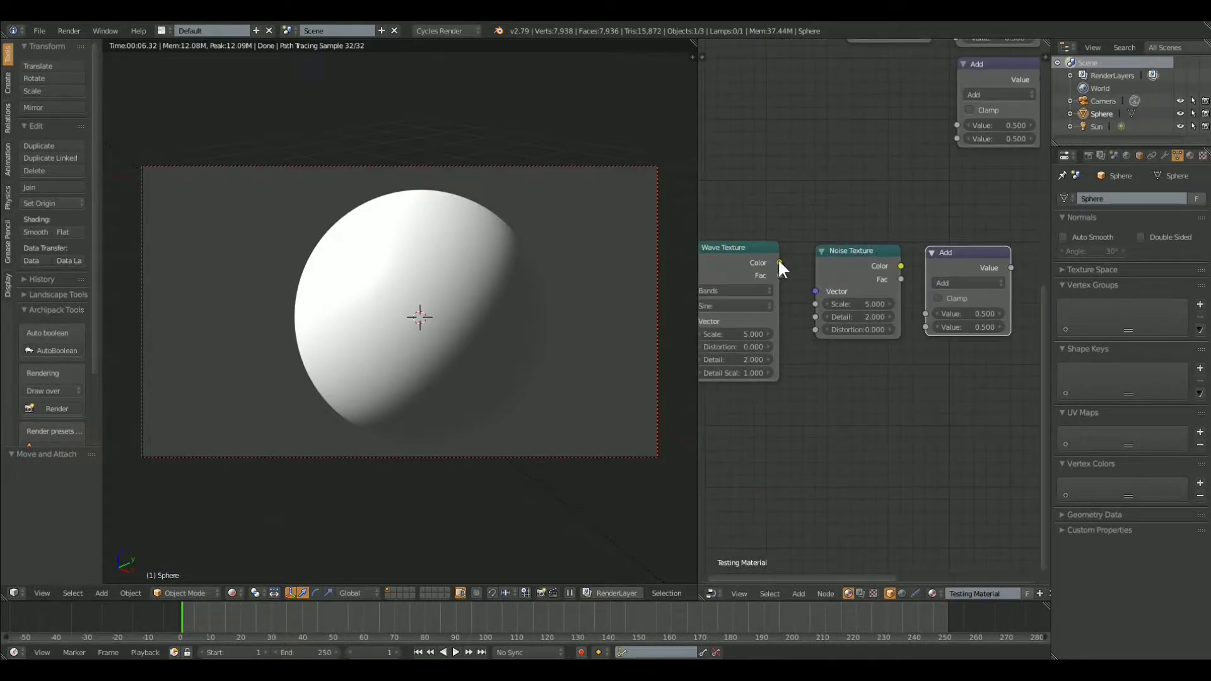
drag(780, 262, 815, 317)
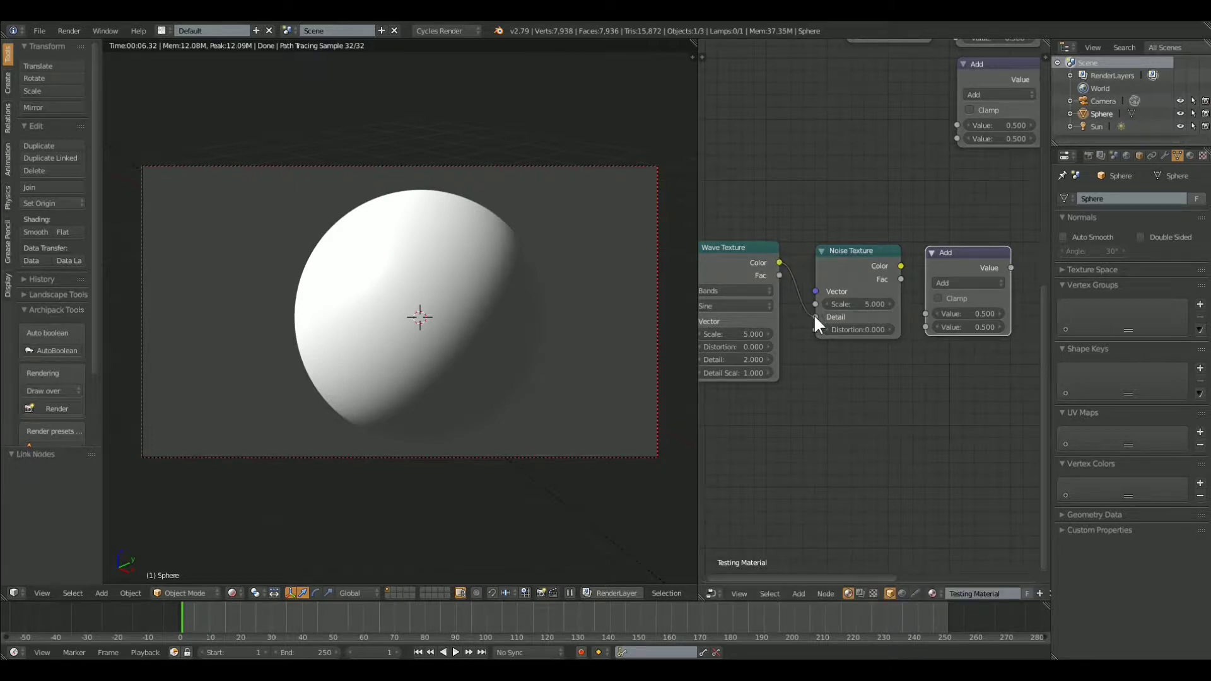
drag(900, 266, 926, 314)
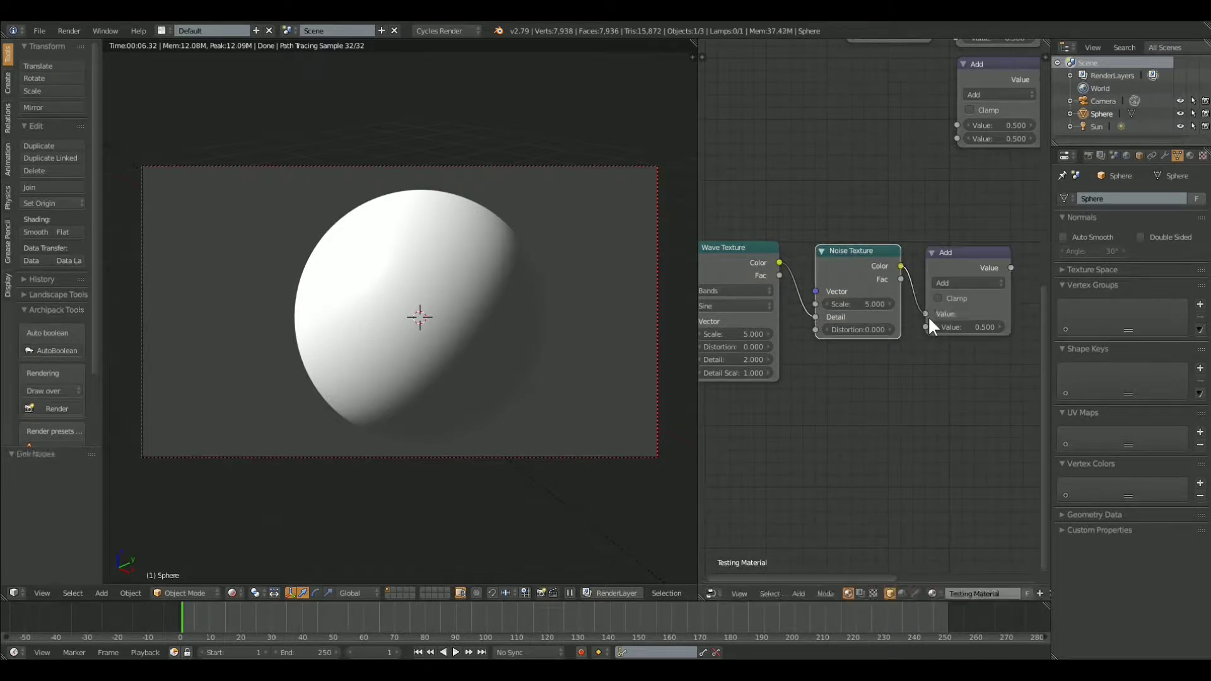
Step: Link the Math node's Value output to the Subsurface input of the Principled BSDF
middle_drag(1014, 307, 874, 265)
drag(874, 266, 913, 285)
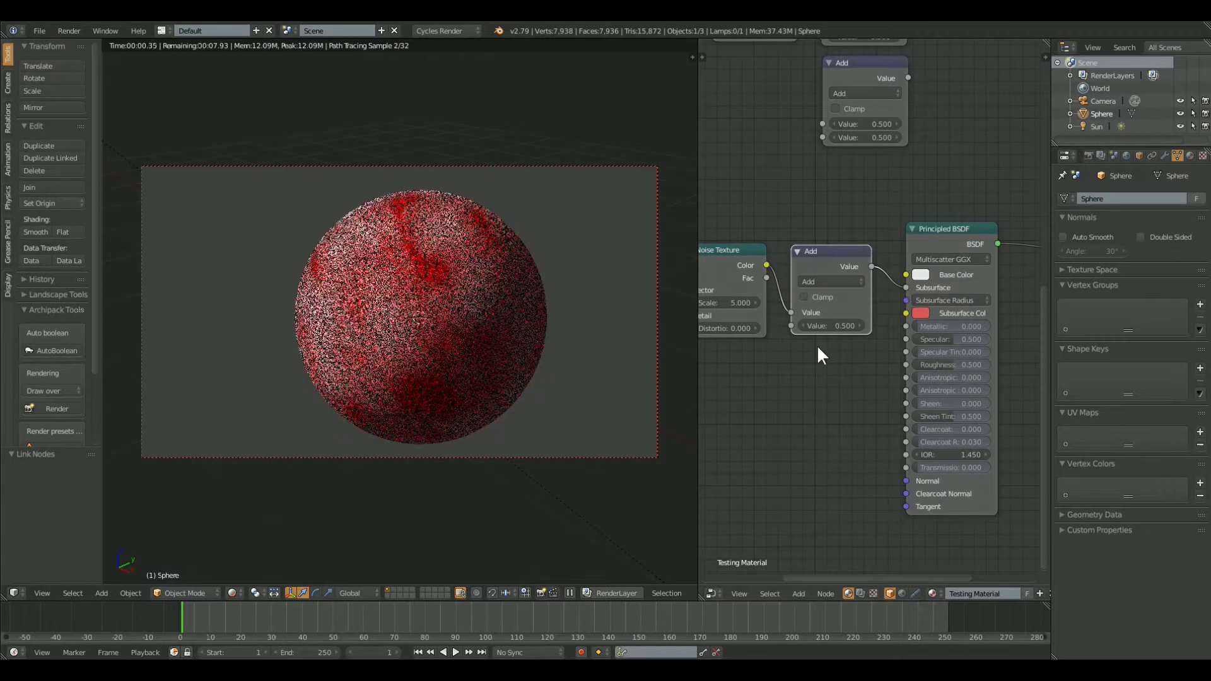
middle_drag(913, 334, 1006, 322)
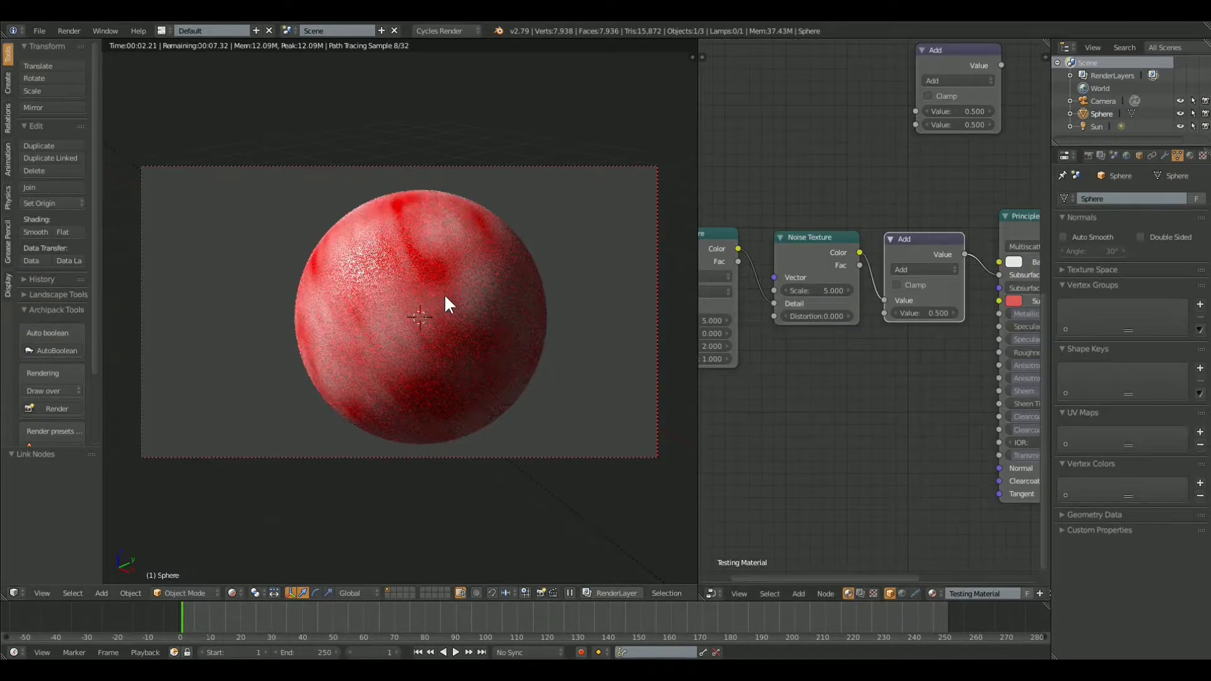
Step: Examine the rendered sphere's surface pattern from other angles and up close, and return to the camera view
middle_drag(426, 309, 483, 335)
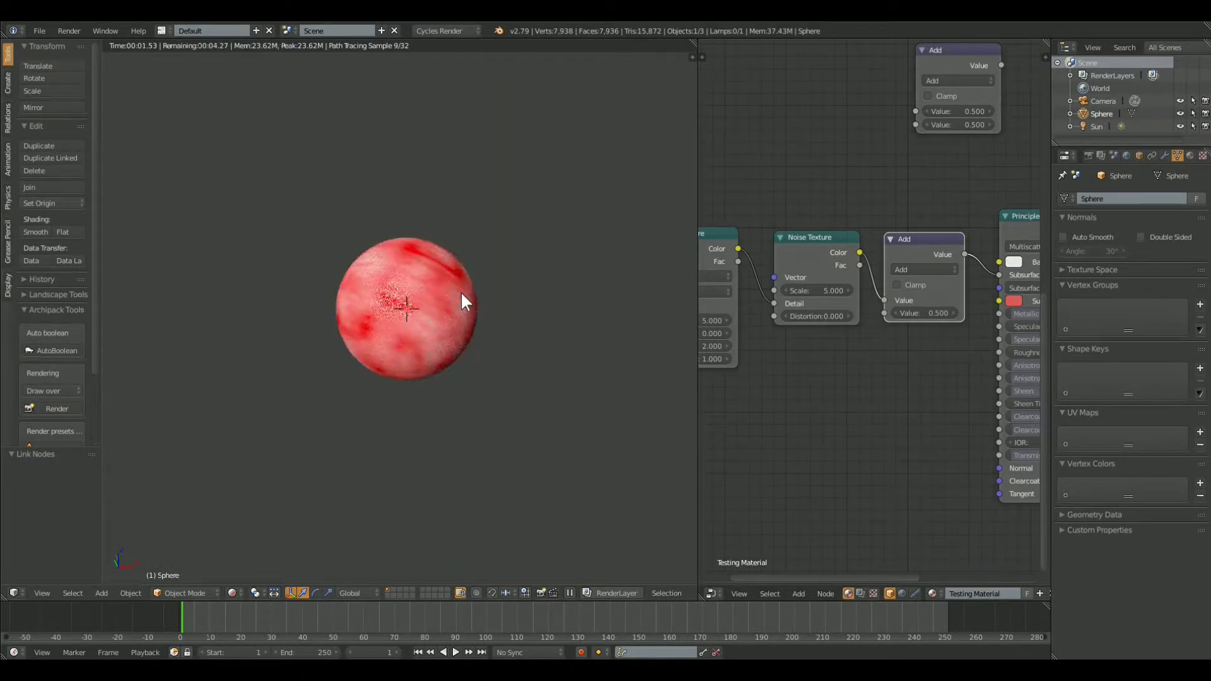
middle_drag(459, 292, 440, 353)
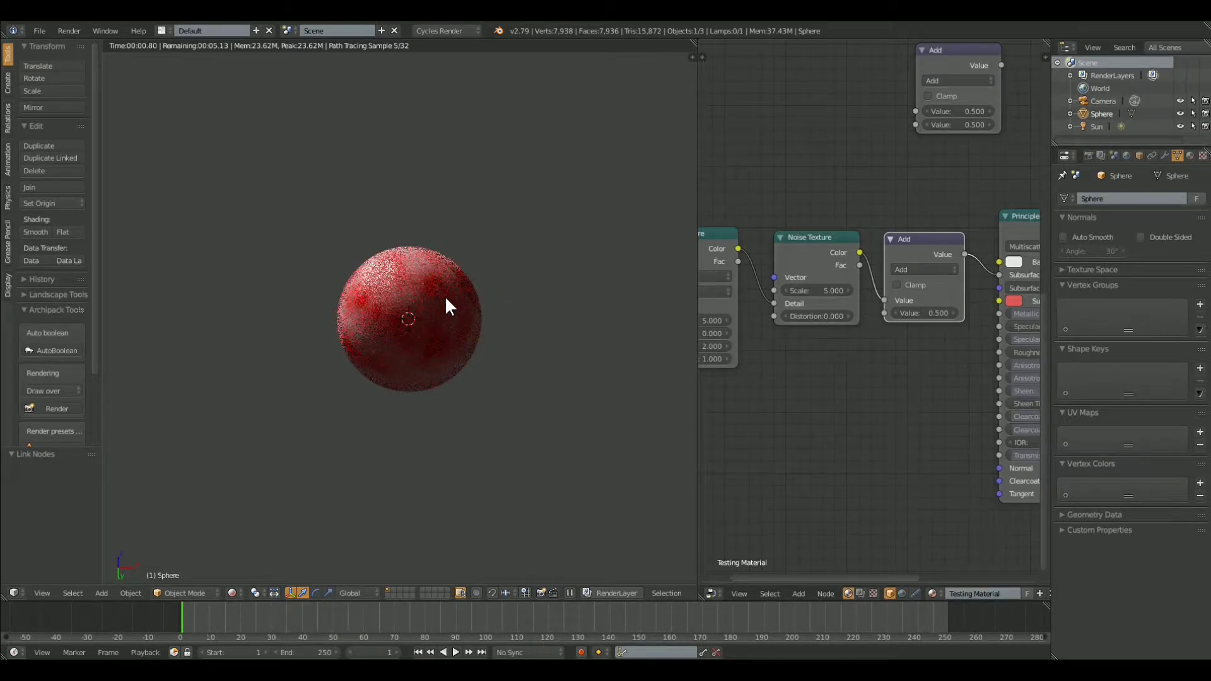
middle_drag(445, 296, 452, 396)
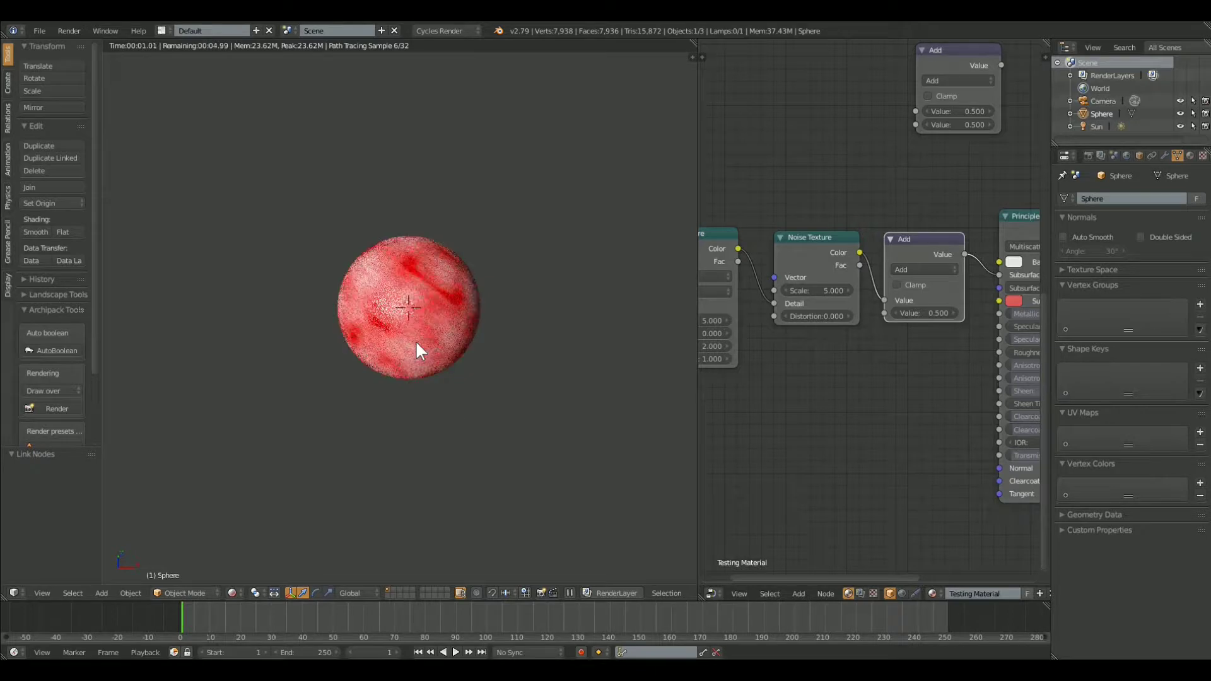
scroll(506, 415, up, 7)
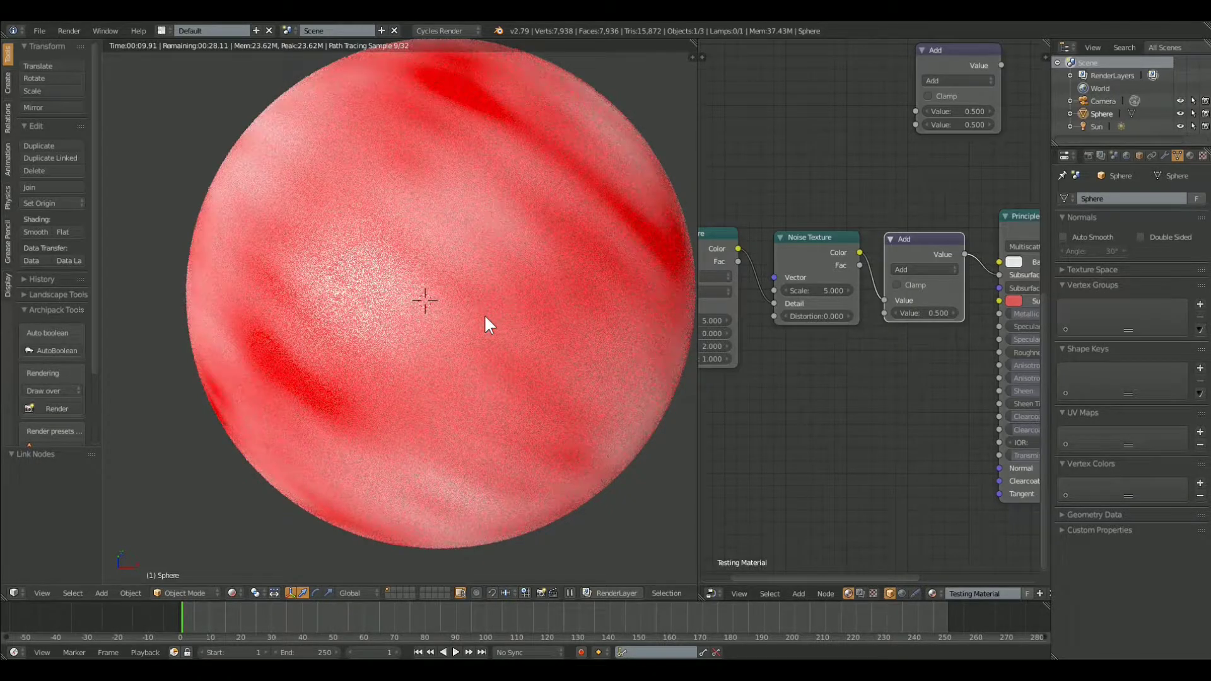
key(KP_0)
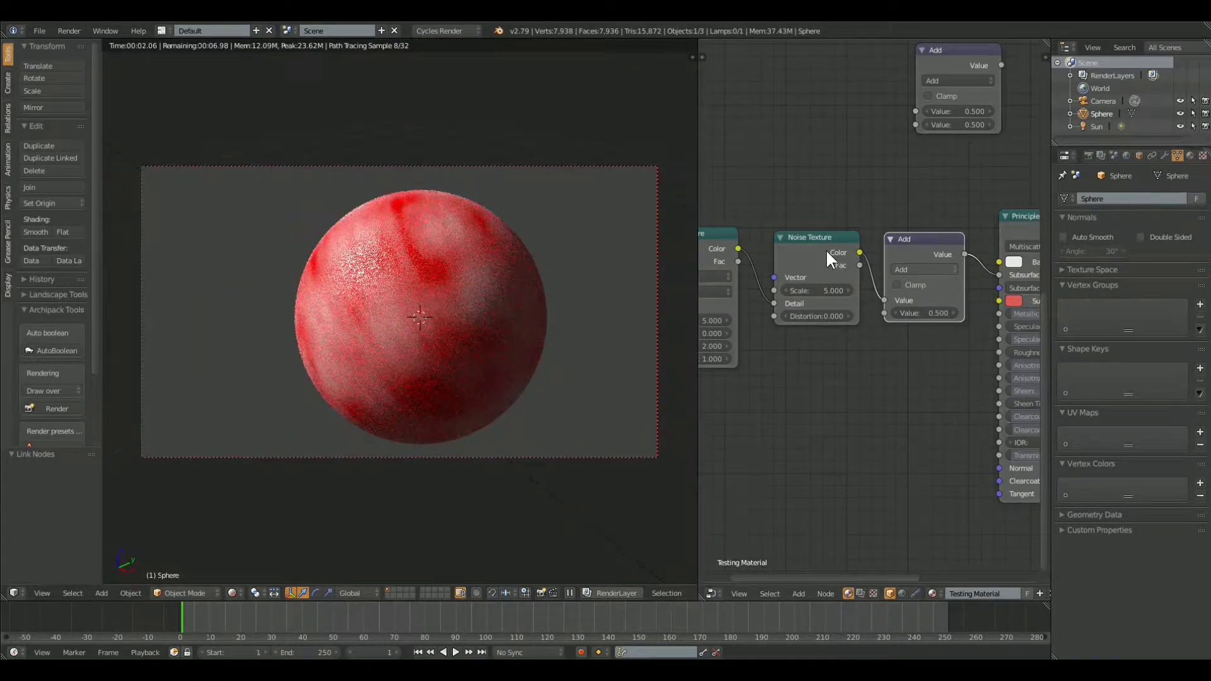
Step: Remove the links from the Noise Texture to the Math node and from the Wave Texture to the Noise Texture
scroll(827, 250, down, 5)
click(838, 260)
middle_drag(878, 305, 921, 319)
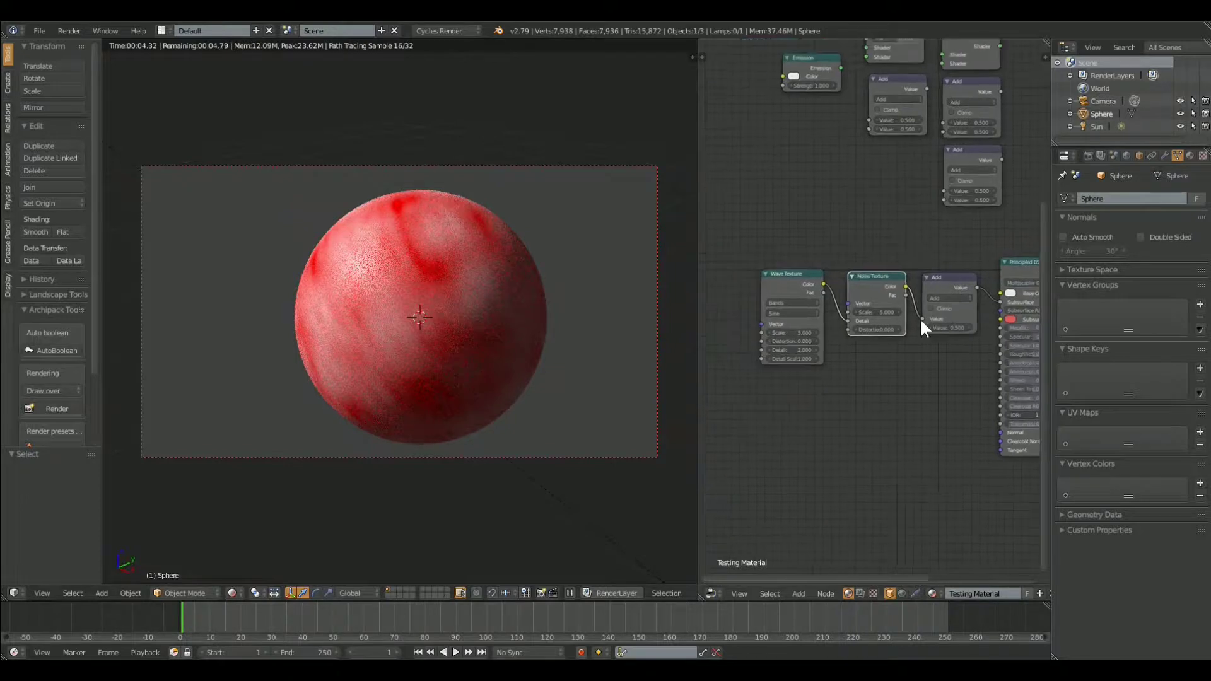
ctrl+right_drag(919, 318, 846, 320)
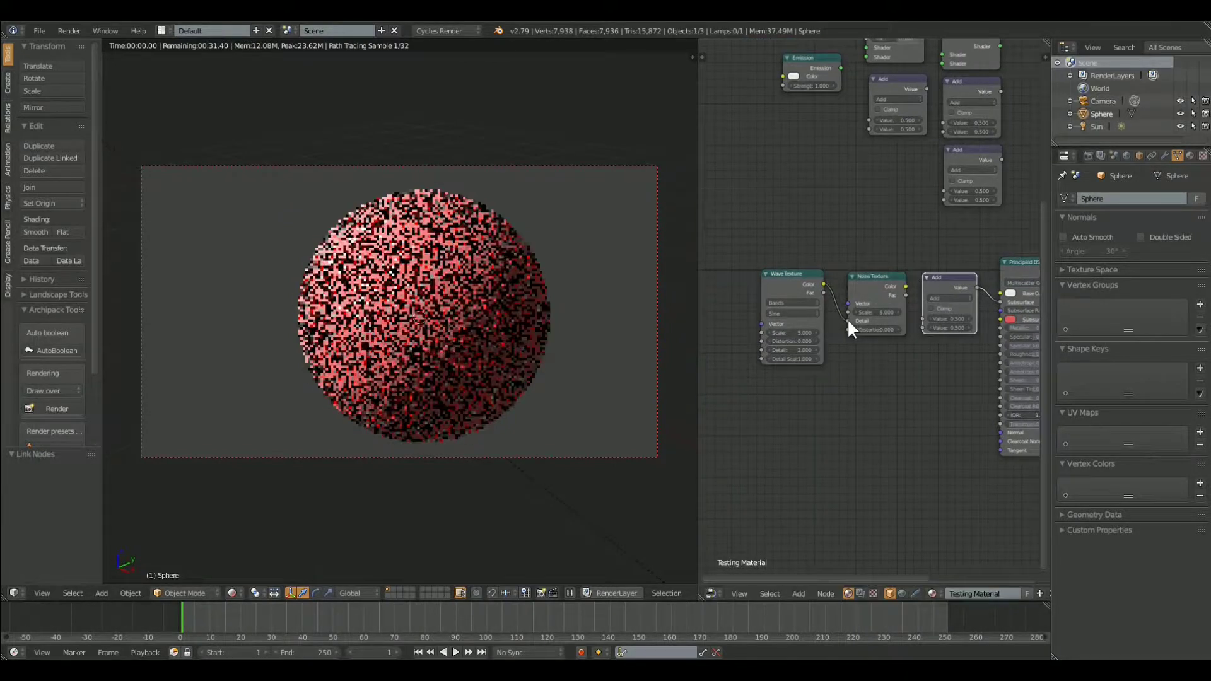
drag(848, 321, 883, 291)
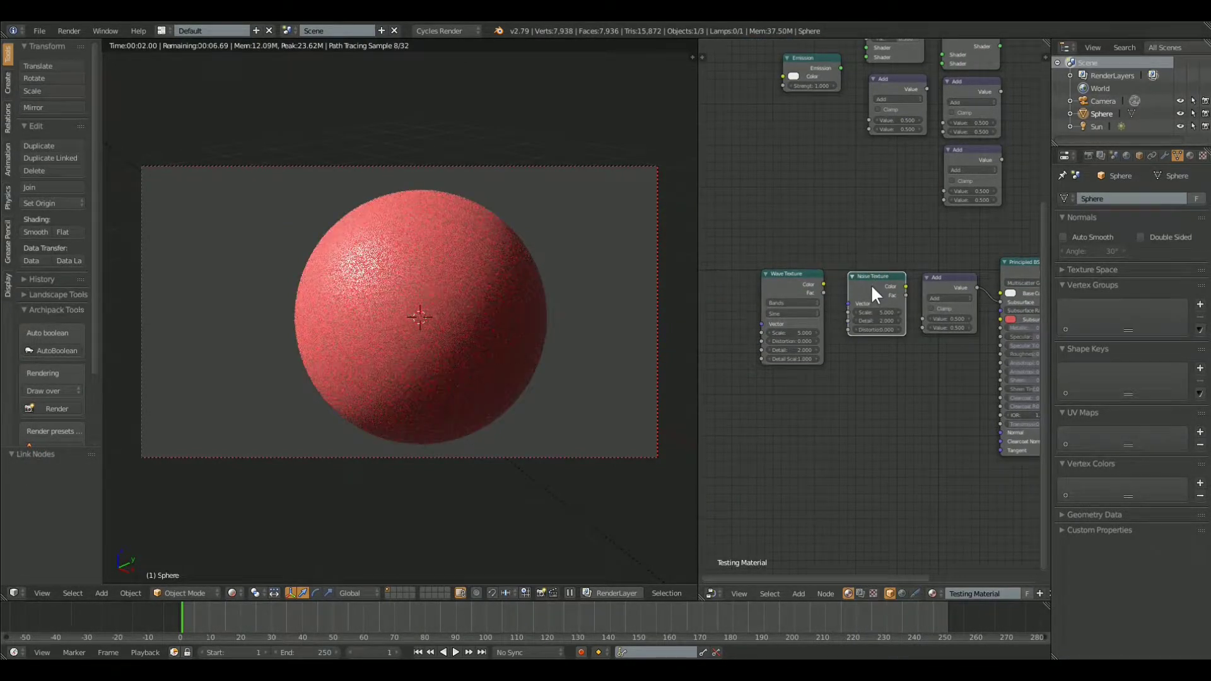
Step: Move the Noise Texture and Wave Texture nodes back toward the collected nodes, with the Wave Texture below the Noise Texture
middle_drag(871, 284, 916, 326)
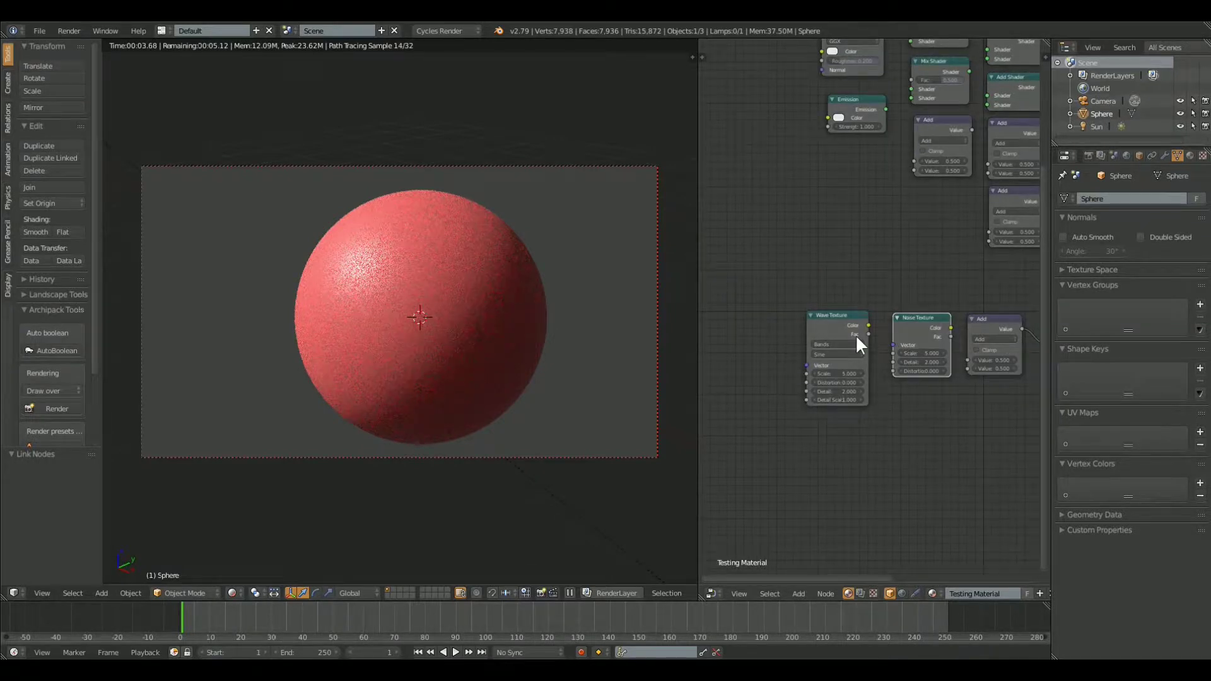
key(g)
click(756, 245)
drag(861, 343, 766, 252)
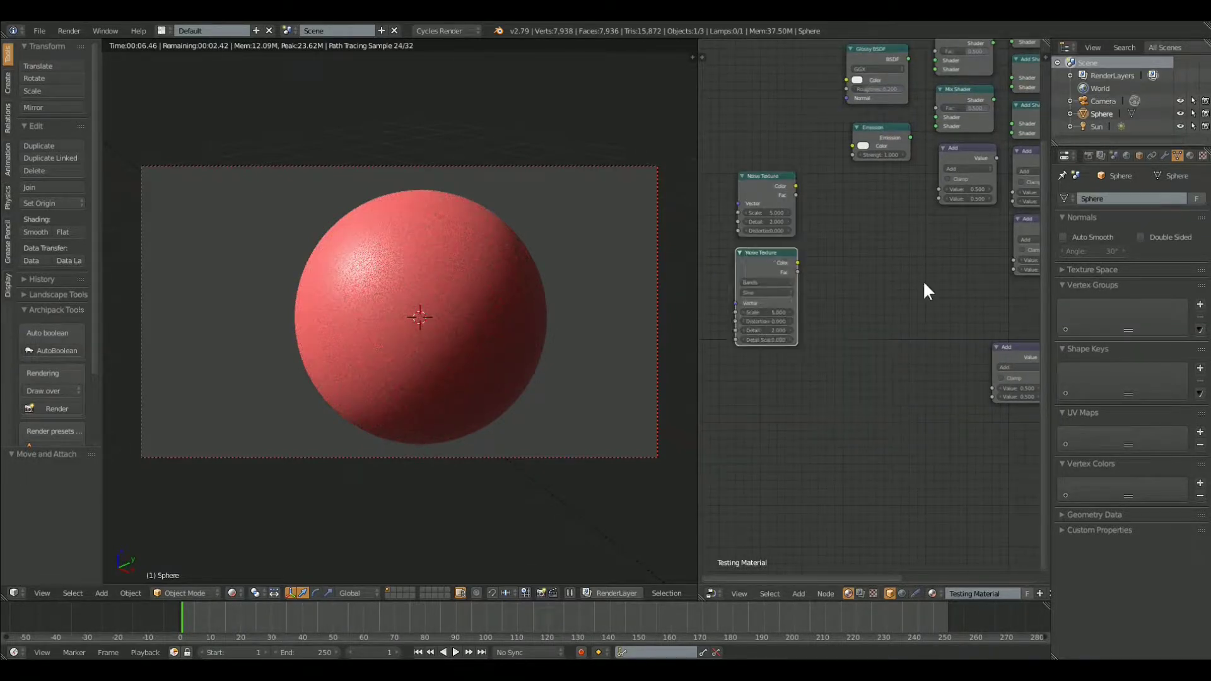
Step: Add a Brick Texture node and place it before the Math node, leaving a gap between them for another node
middle_drag(888, 276, 839, 216)
key(shift+a)
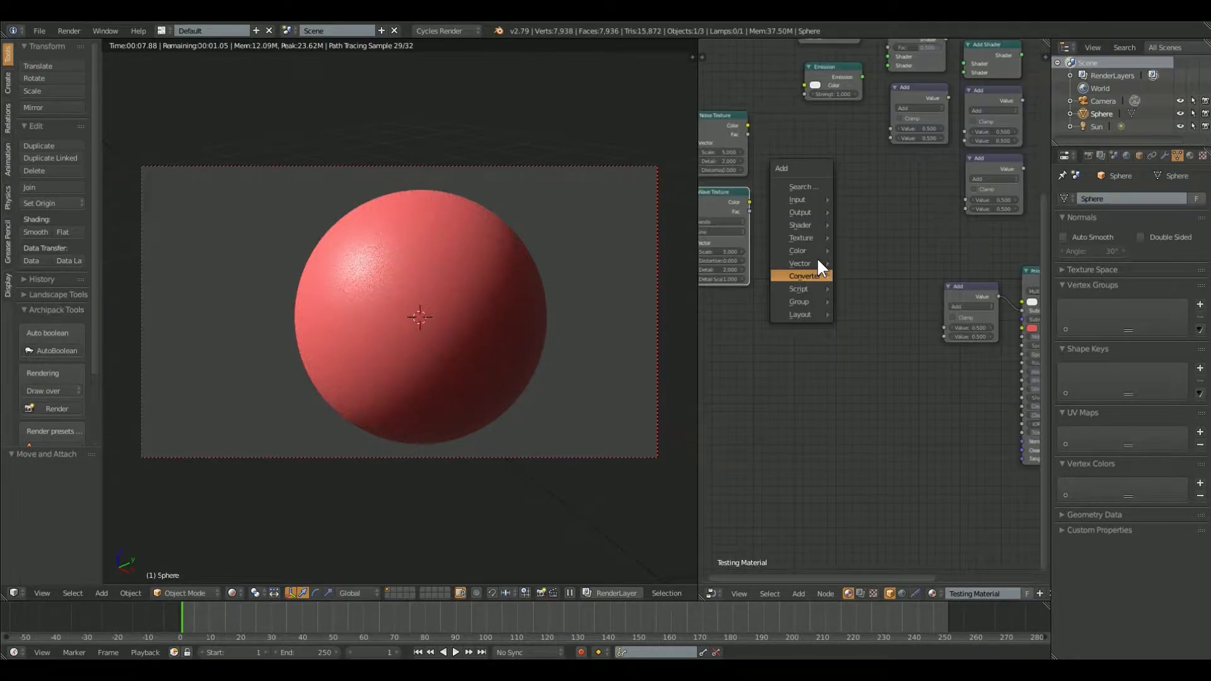
mouse_move(810, 240)
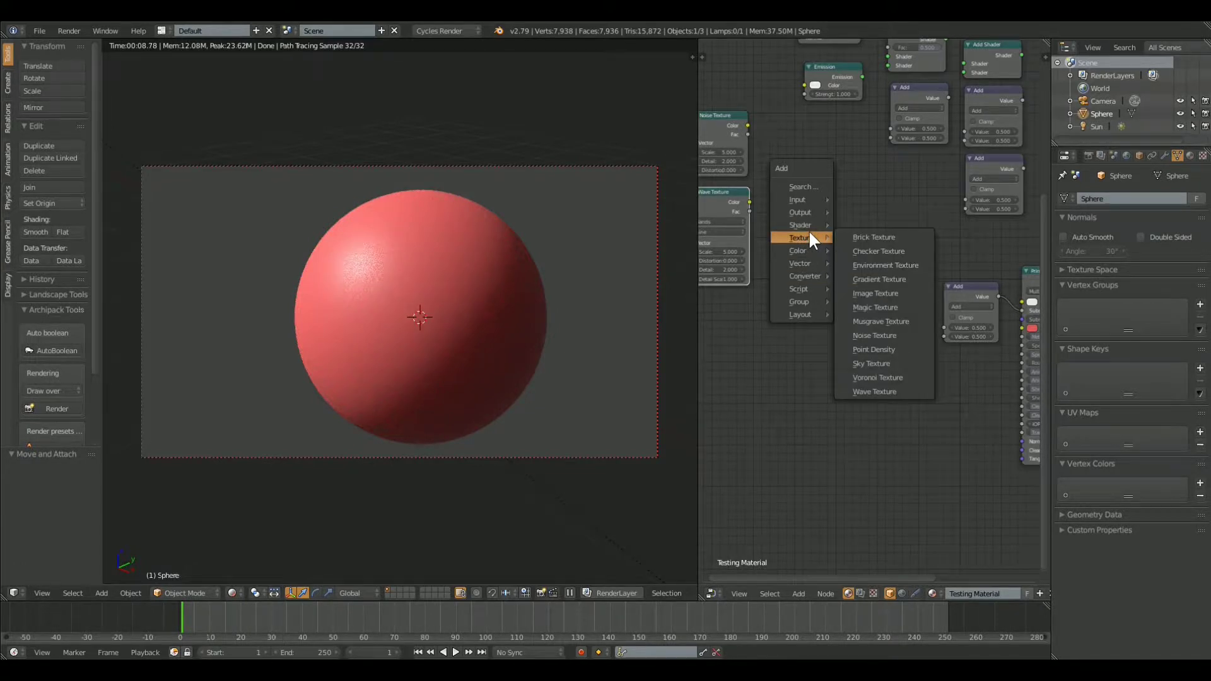
click(880, 237)
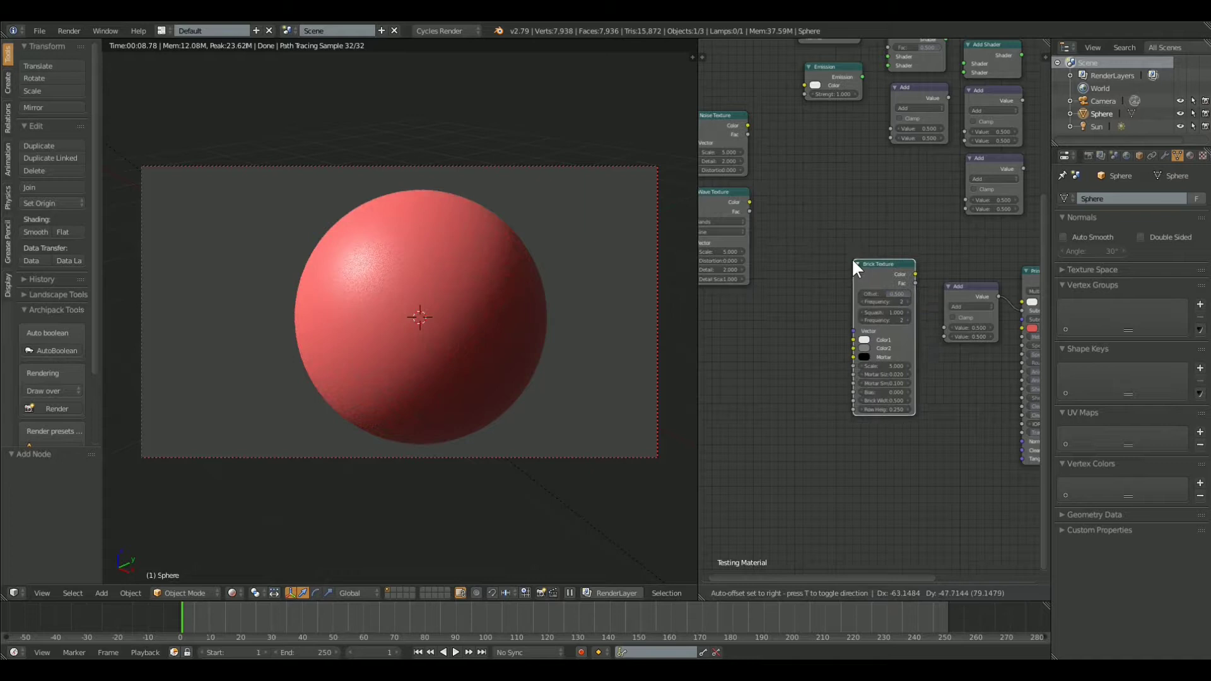
click(768, 275)
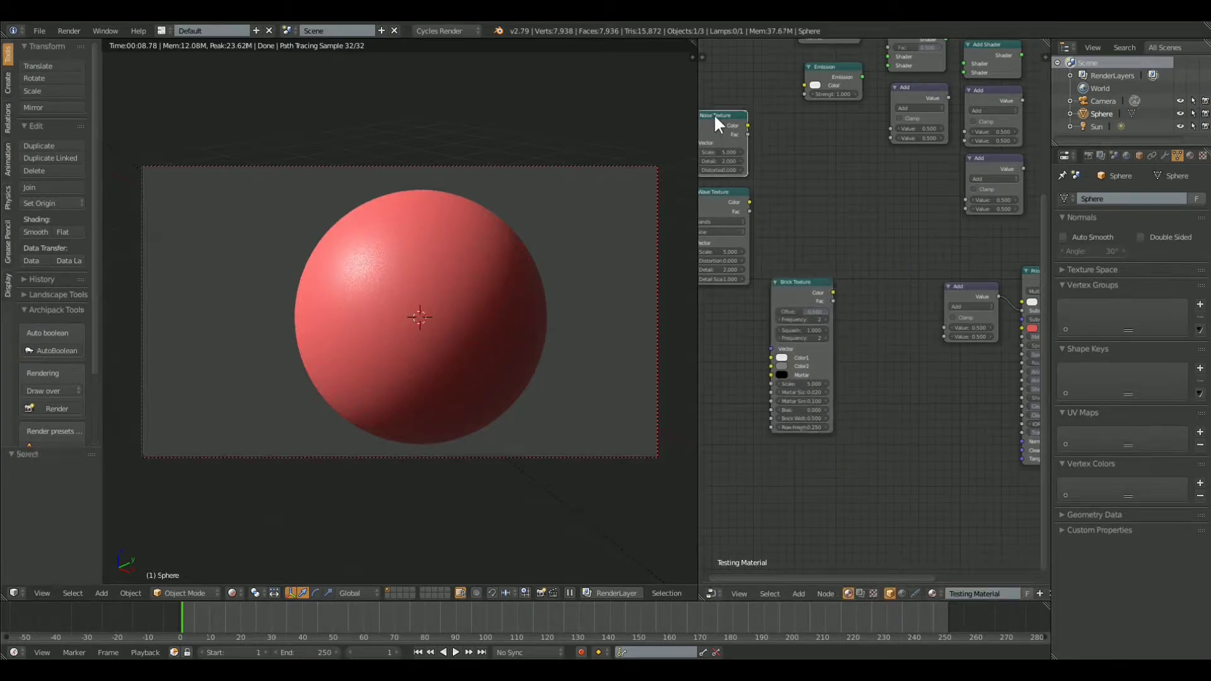
Step: Move the Noise Texture before the Math node and link its Color to the first Value, with Brick Color feeding Noise Scale, switched to Distortion
drag(714, 113, 945, 328)
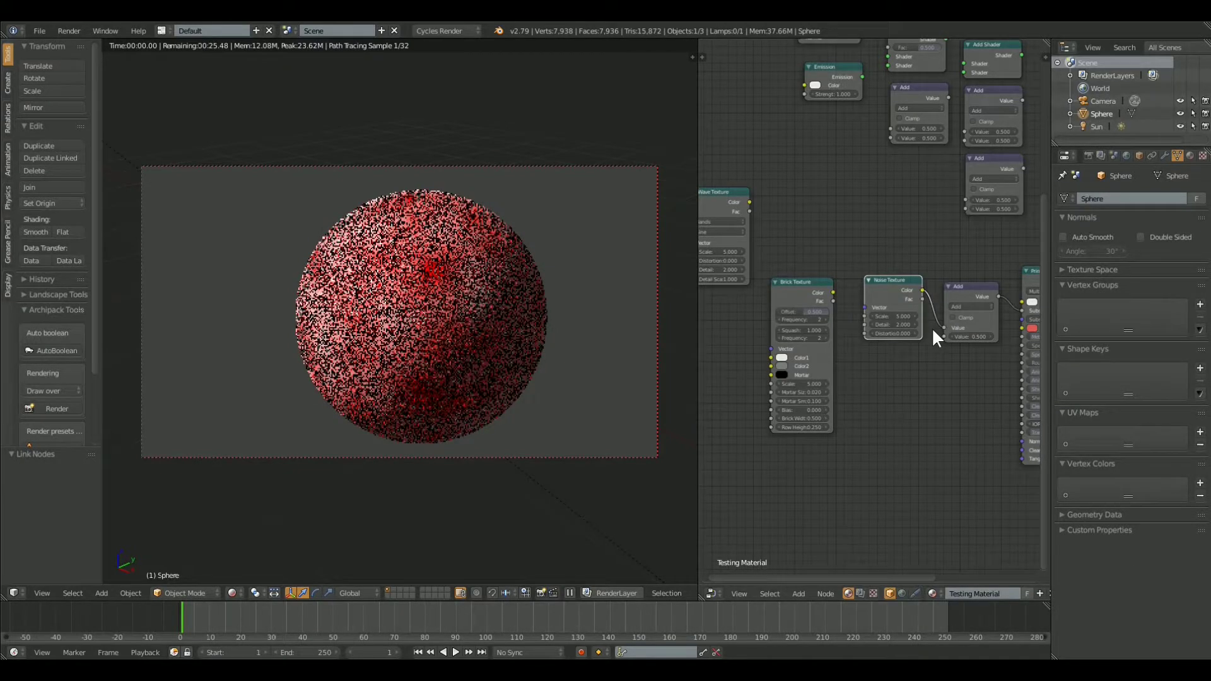
scroll(871, 304, up, 2)
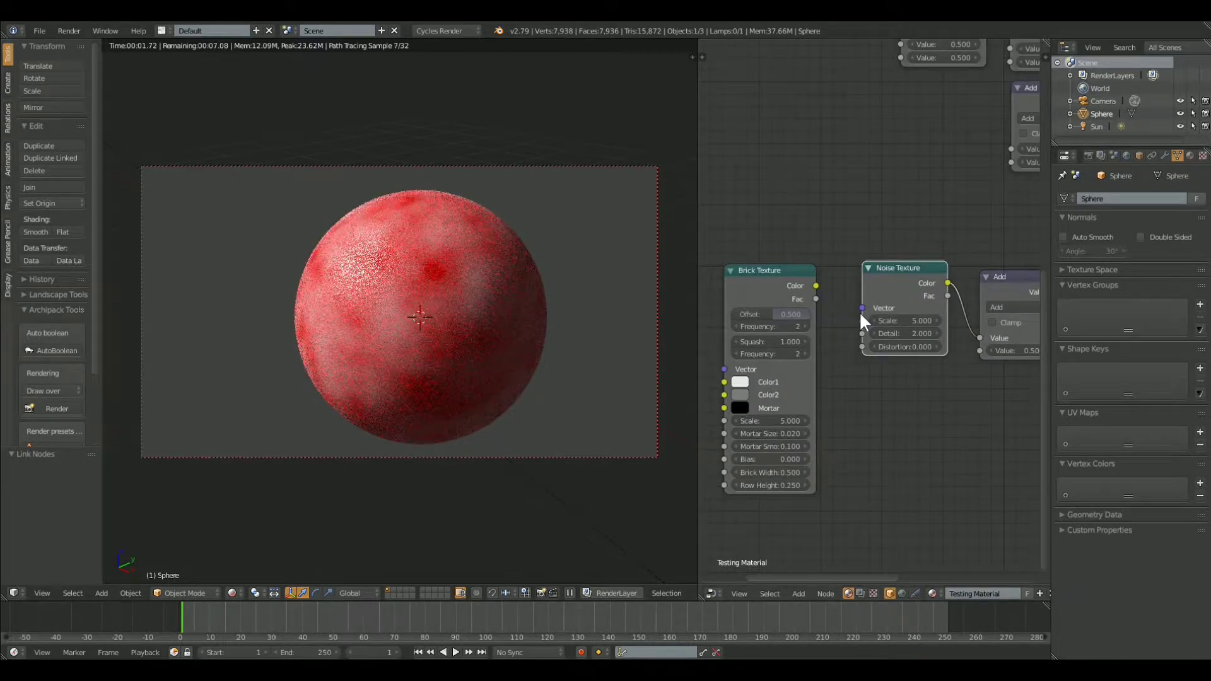
drag(816, 286, 862, 321)
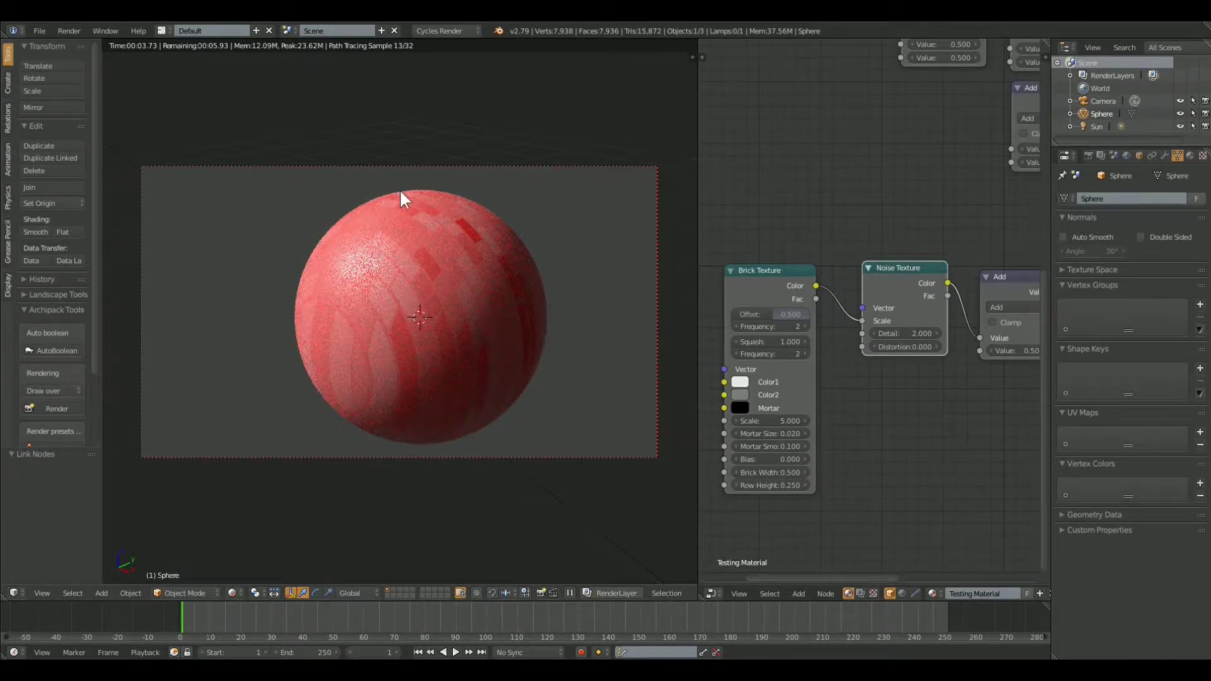
drag(859, 325, 861, 343)
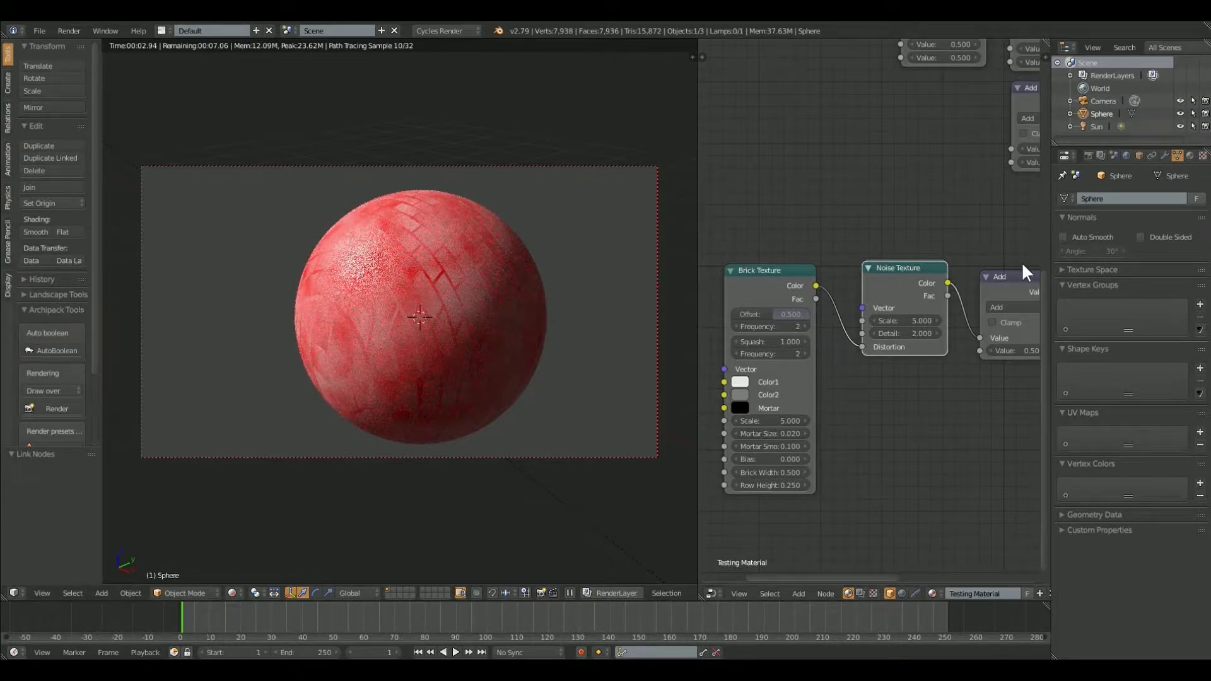
Step: Disconnect the Math node from the Principled BSDF's Subsurface input to compare the render, and reconnect its Value output there
middle_drag(1020, 261, 746, 244)
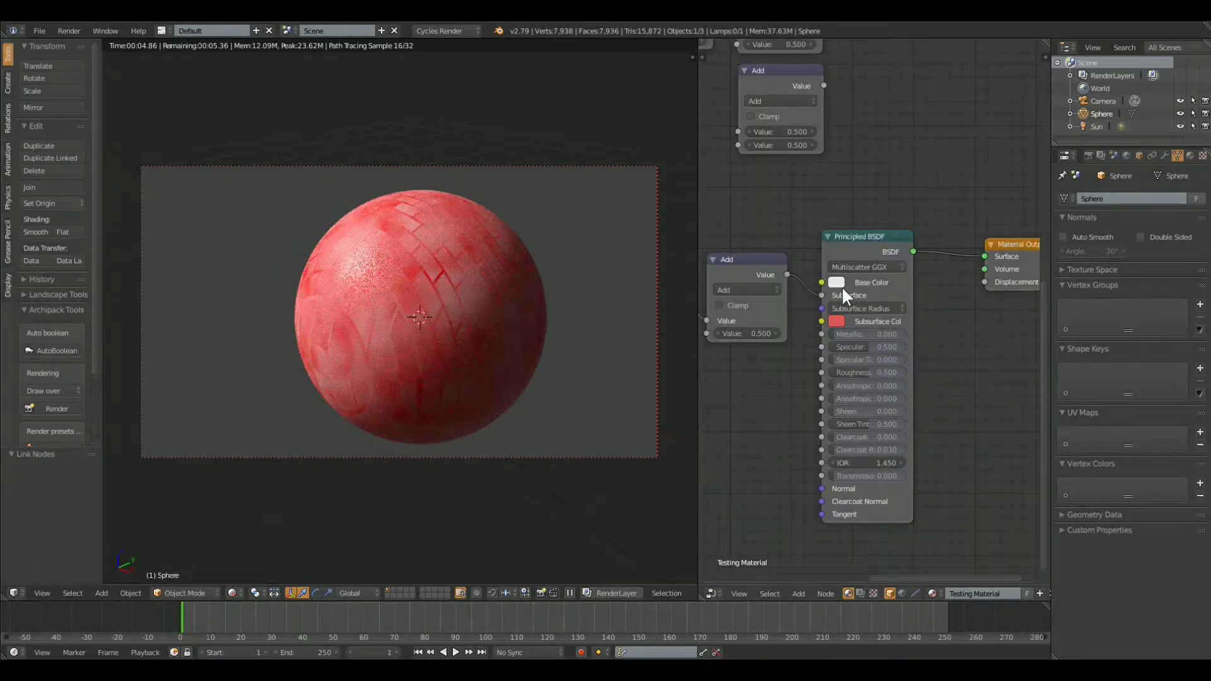
scroll(843, 288, up, 1)
drag(848, 292, 828, 291)
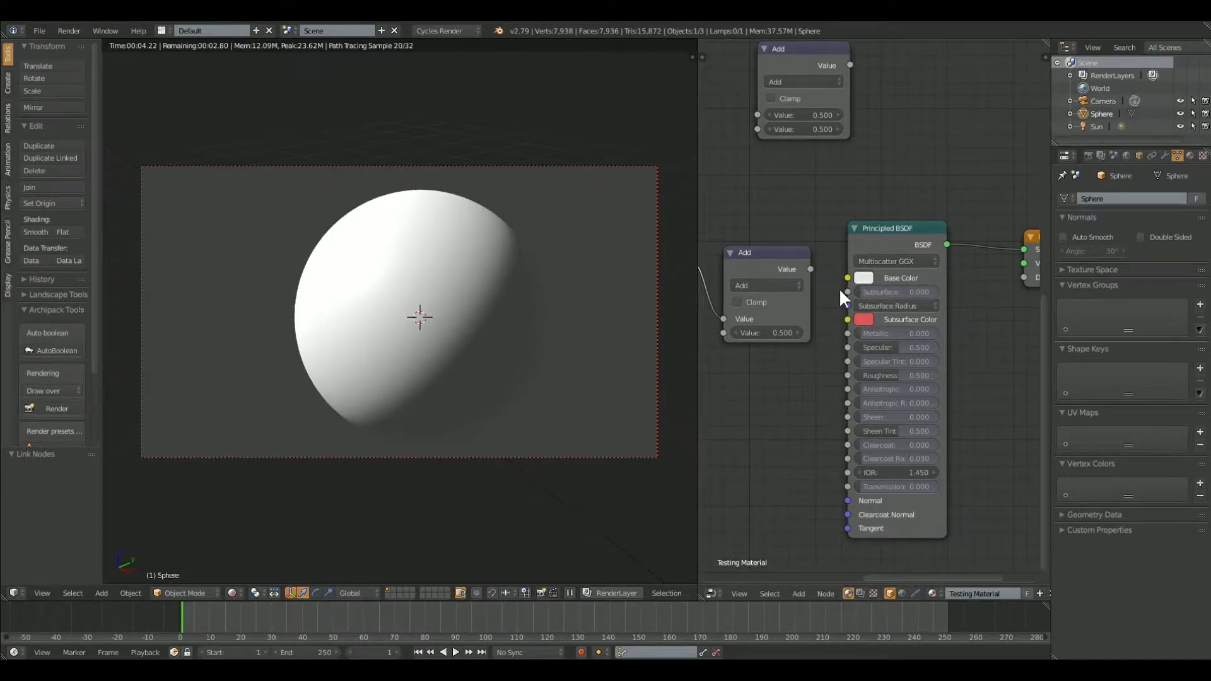
drag(842, 290, 813, 269)
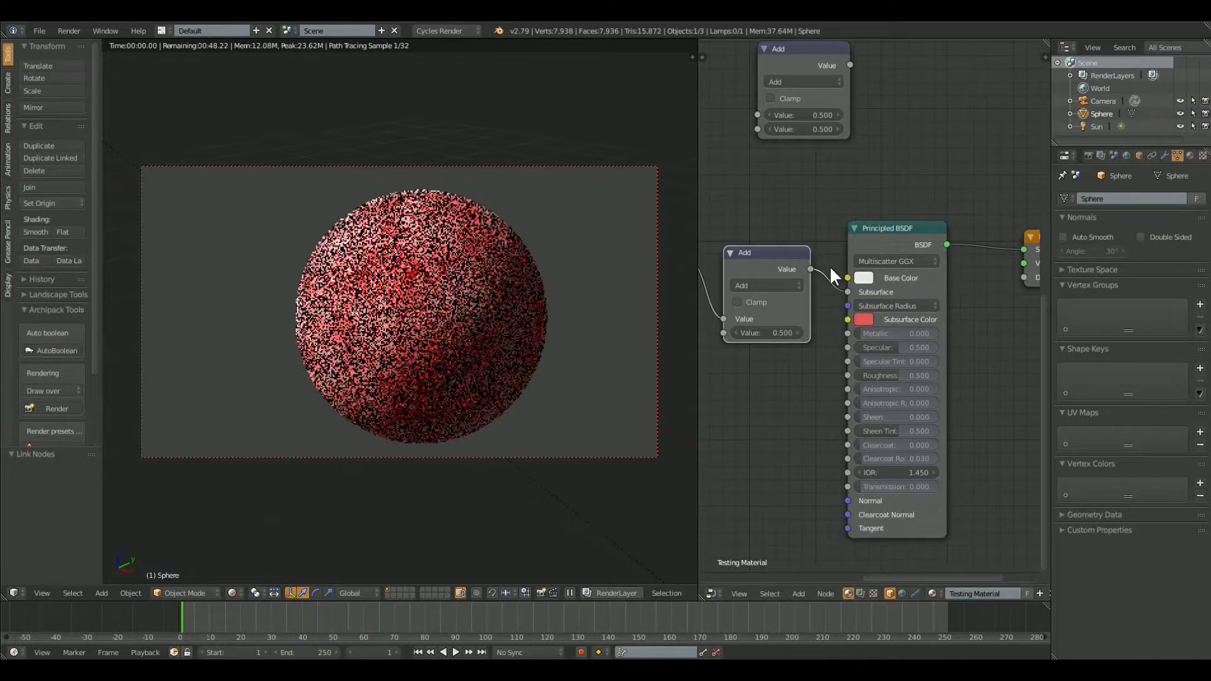
scroll(830, 266, down, 2)
middle_drag(830, 266, 906, 291)
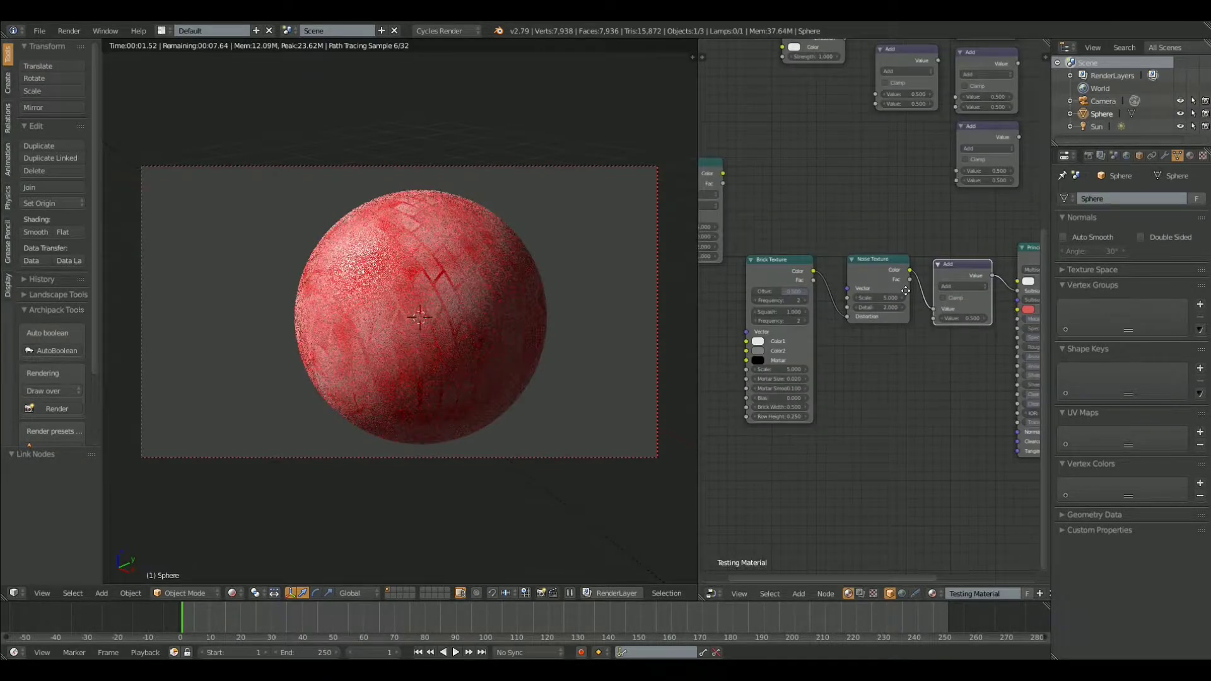
Step: Disconnect the Brick Texture from the Noise Texture and place it directly below the Wave Texture
scroll(840, 317, down, 1)
middle_drag(841, 317, 919, 337)
drag(925, 334, 914, 352)
click(860, 279)
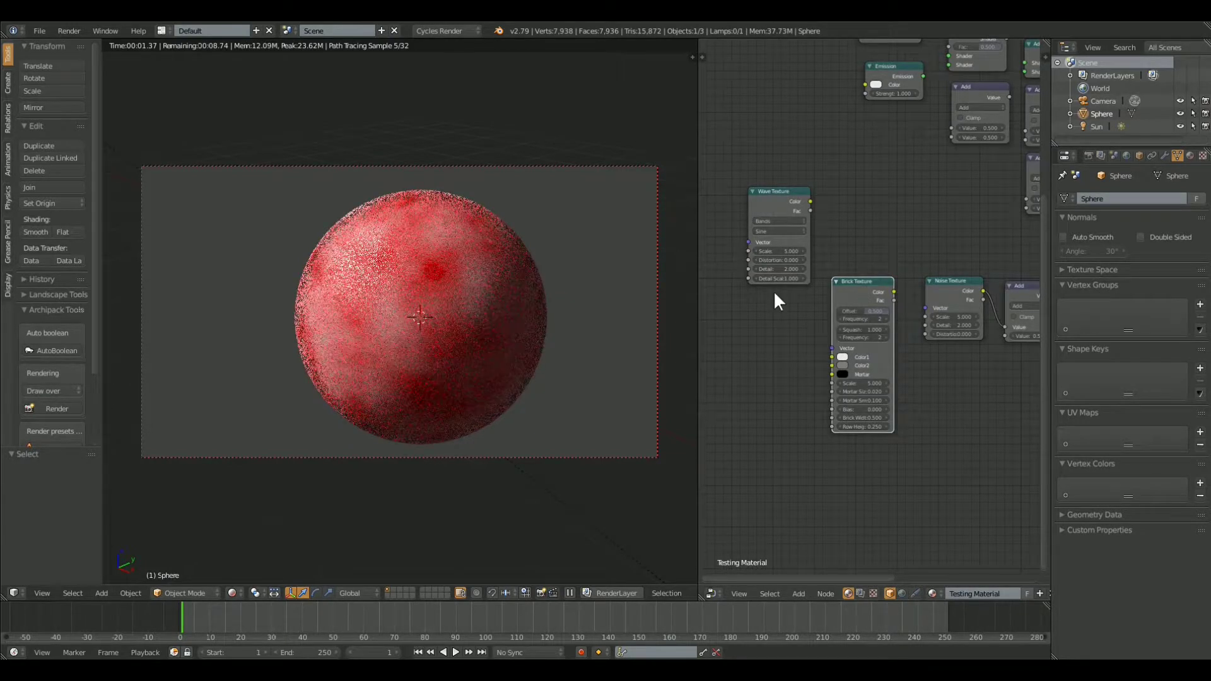
drag(861, 303, 779, 316)
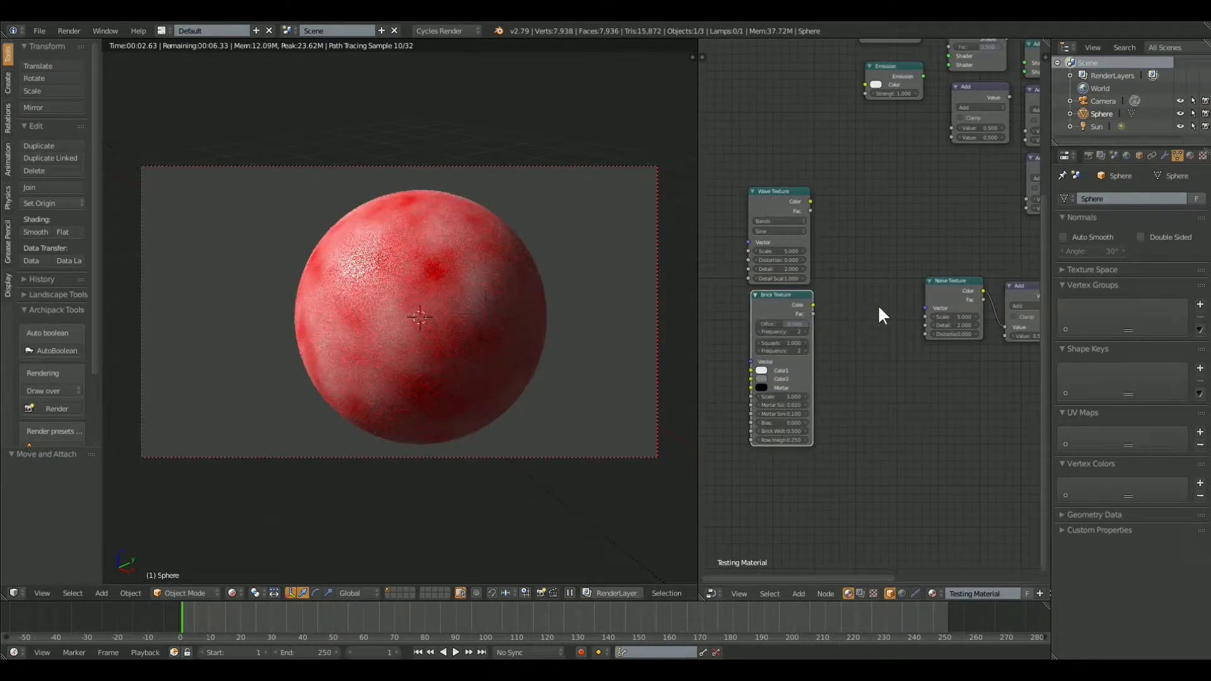
Step: Add a Voronoi Texture before the Noise Texture and link its Color to Noise Detail, switched to Distortion and finally to Scale
key(shift+a)
mouse_move(882, 308)
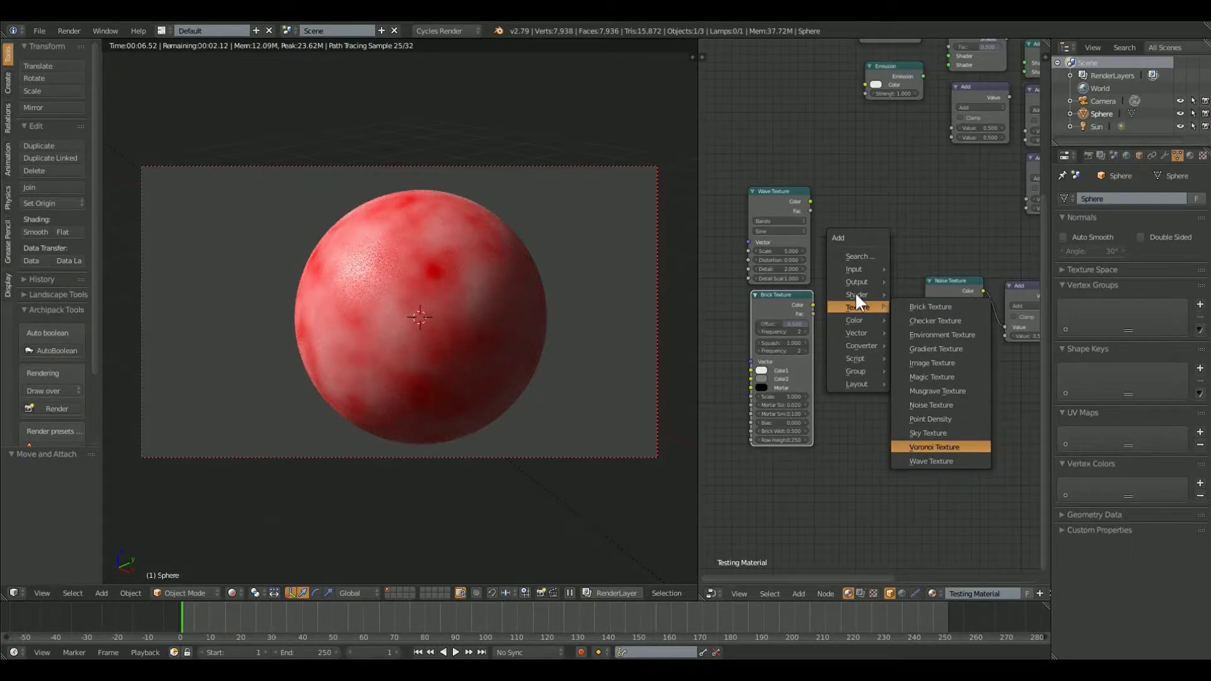
click(972, 447)
scroll(903, 275, up, 2)
click(883, 278)
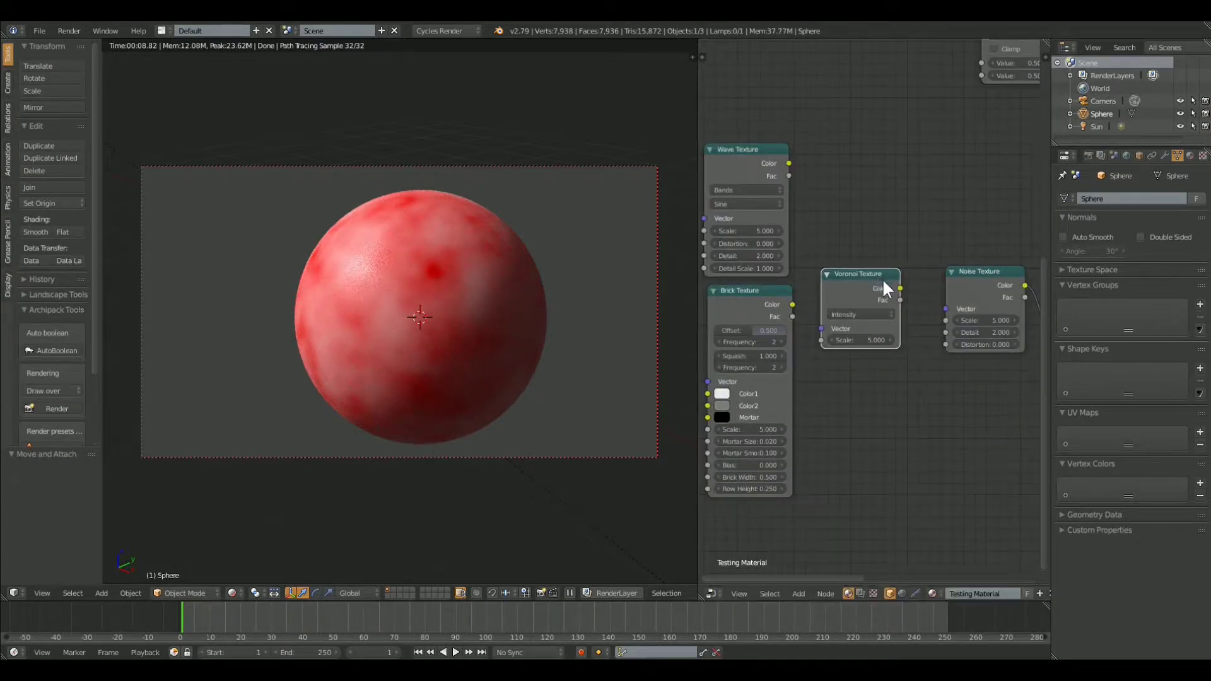
drag(900, 288, 942, 331)
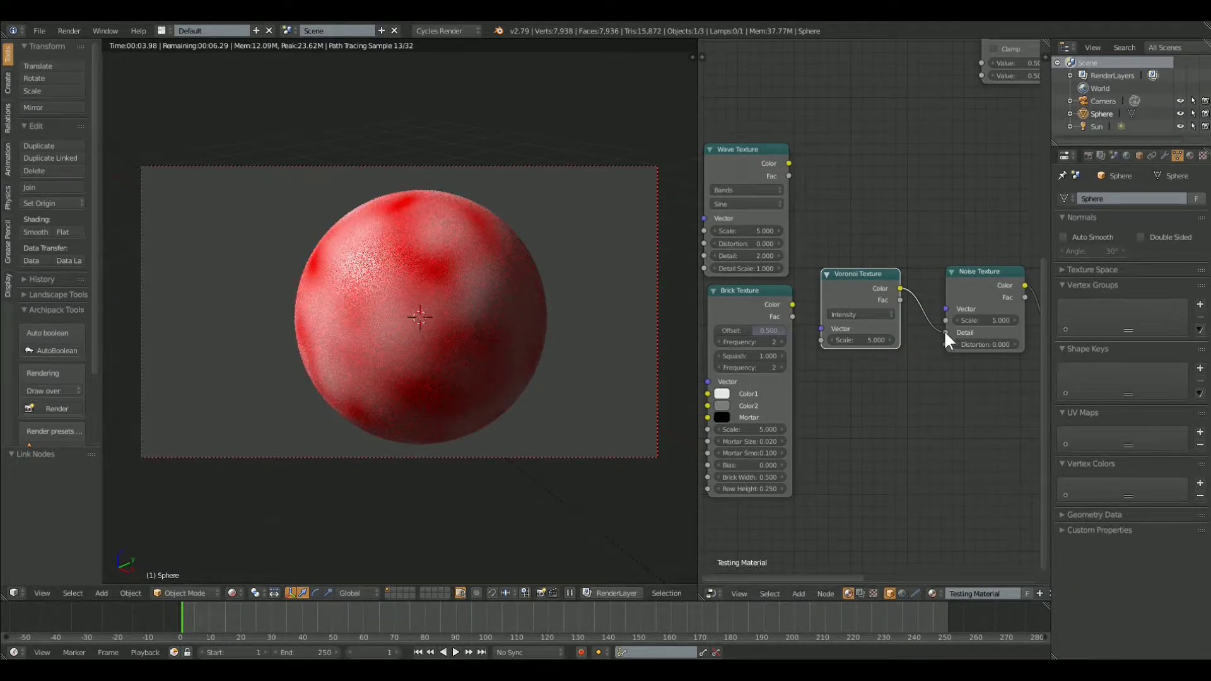
drag(943, 335, 943, 342)
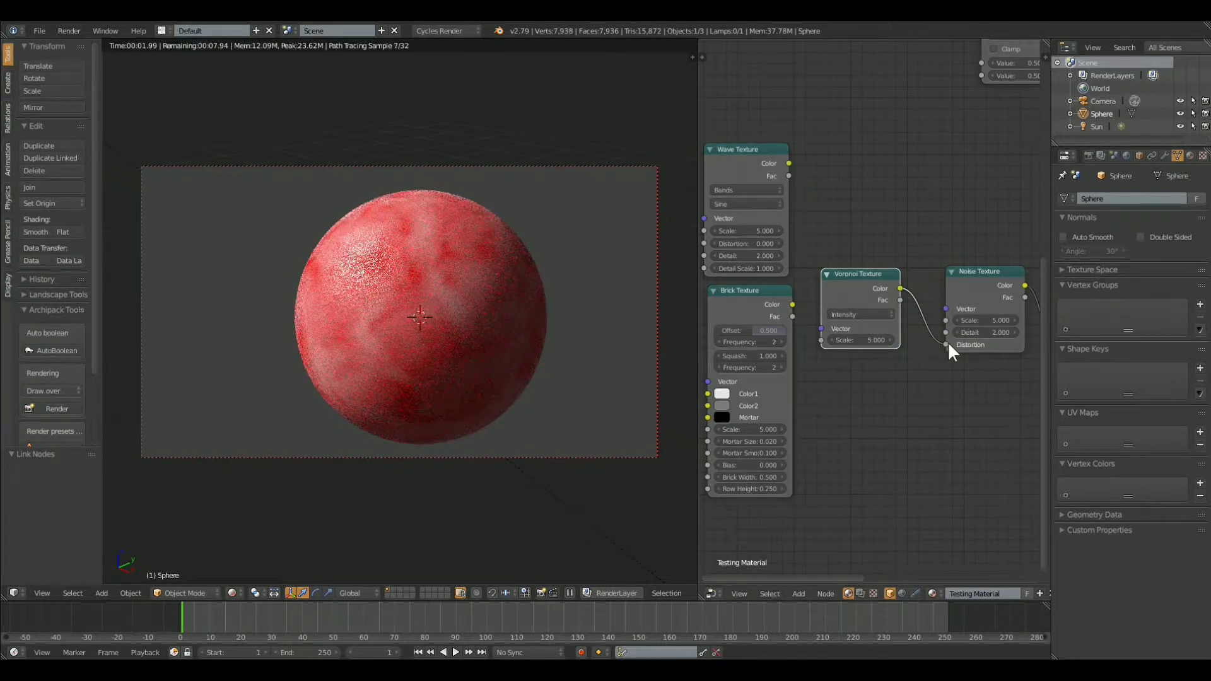
drag(947, 342, 949, 319)
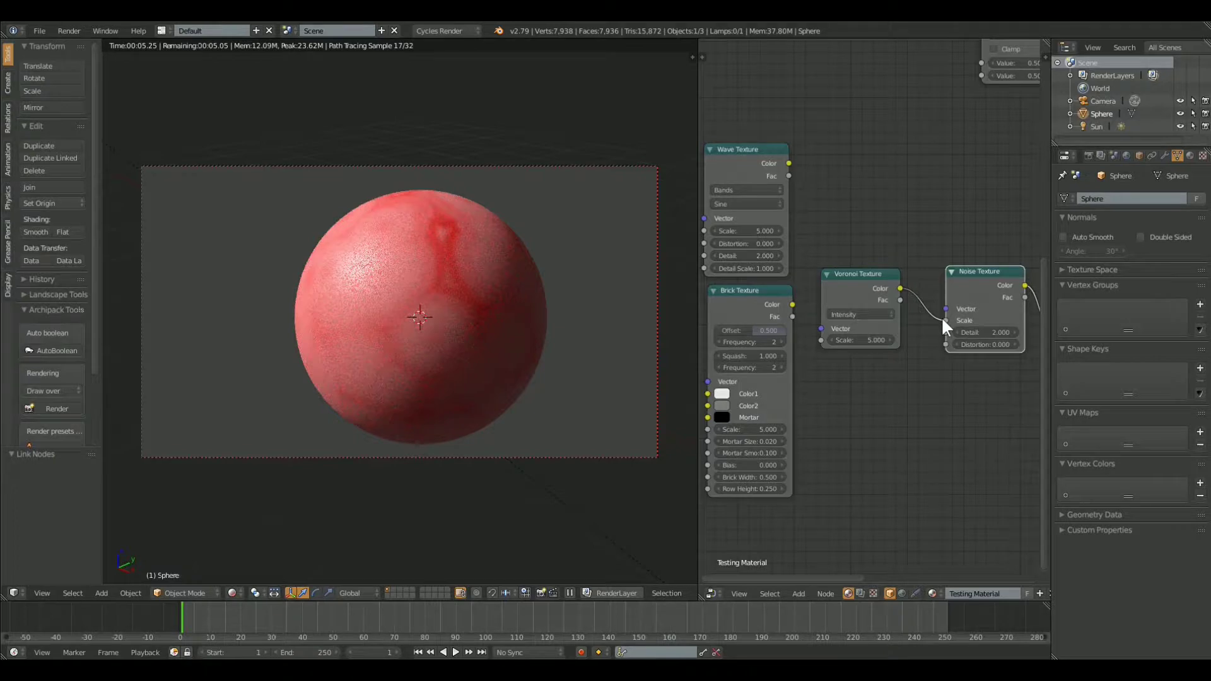
Step: Disconnect the Voronoi Texture from the Noise Texture and place it above the Wave Texture
drag(945, 320, 921, 280)
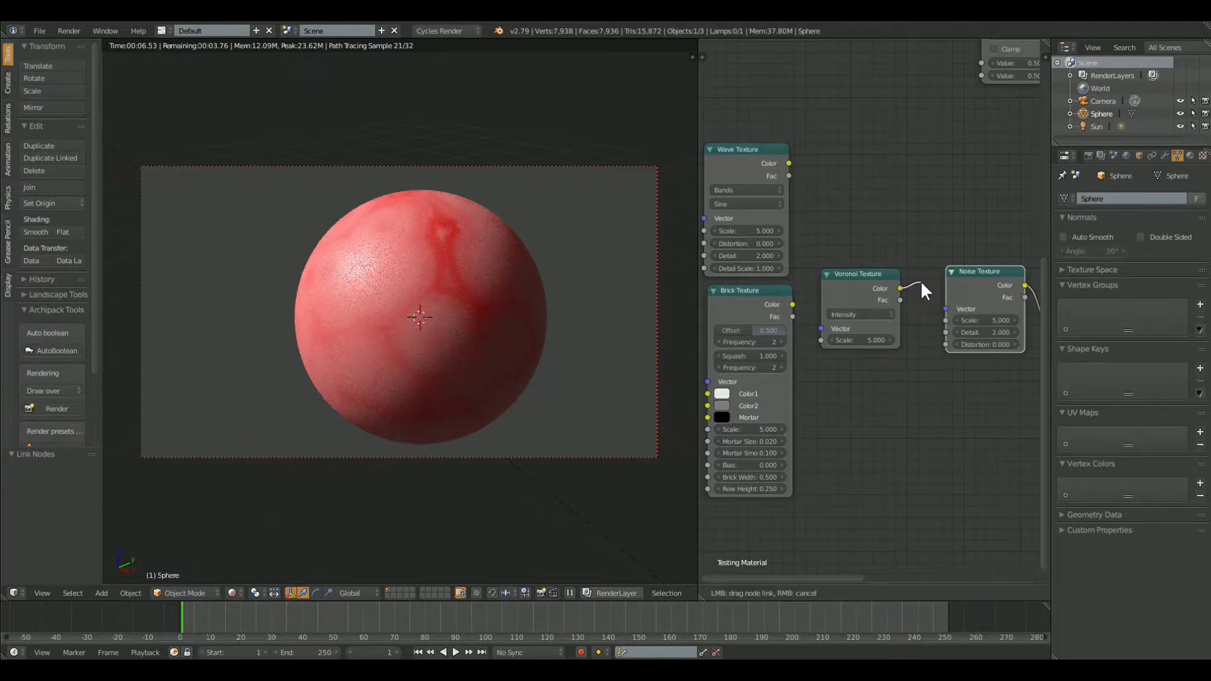
click(860, 284)
click(744, 50)
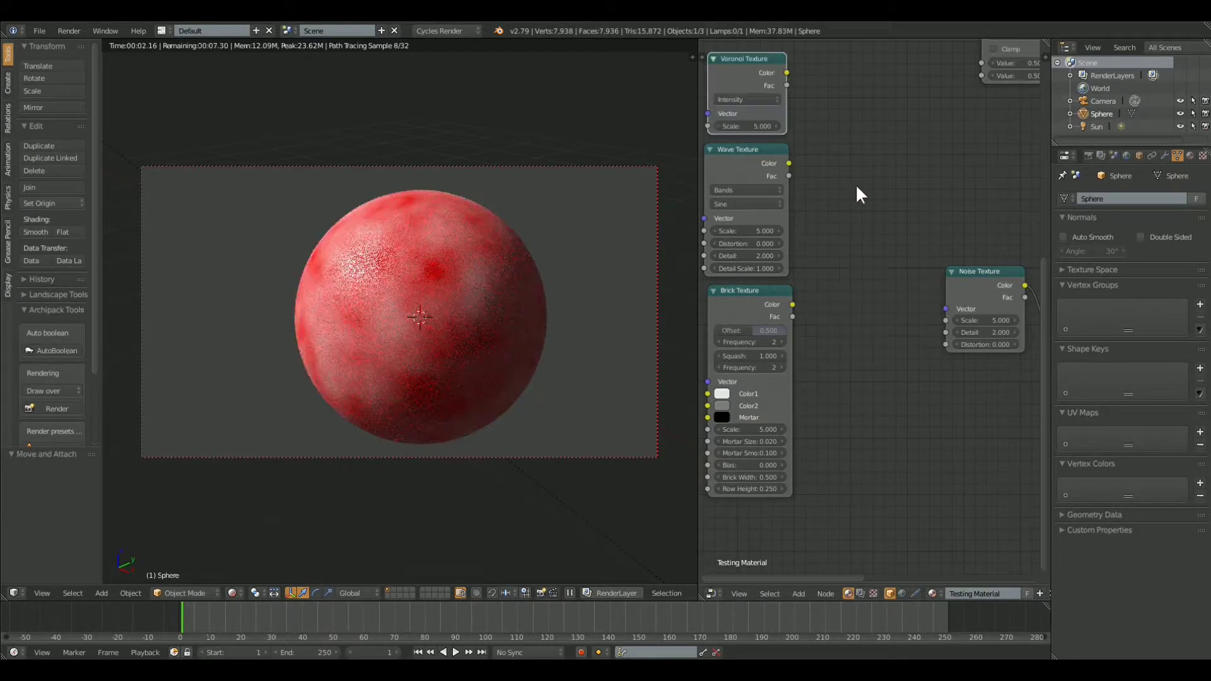
Step: Add a Magic Texture before the Noise Texture and link its Color to Noise Scale, switched to Distortion
key(shift+a)
mouse_move(856, 183)
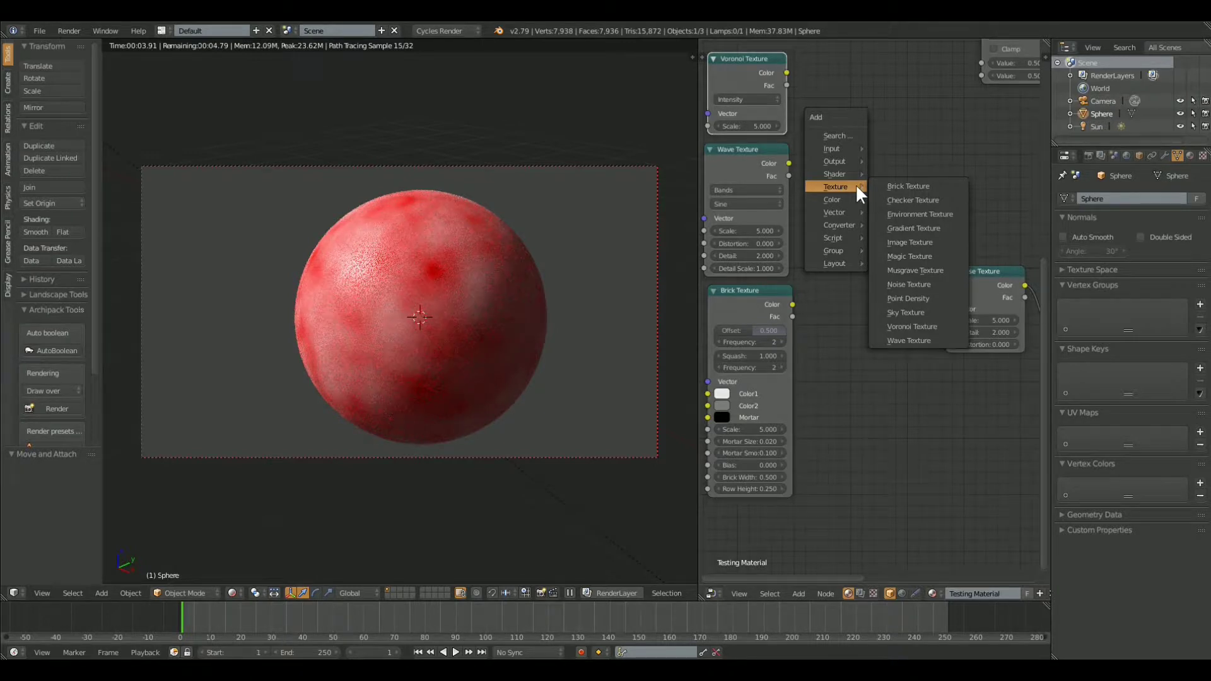
click(896, 256)
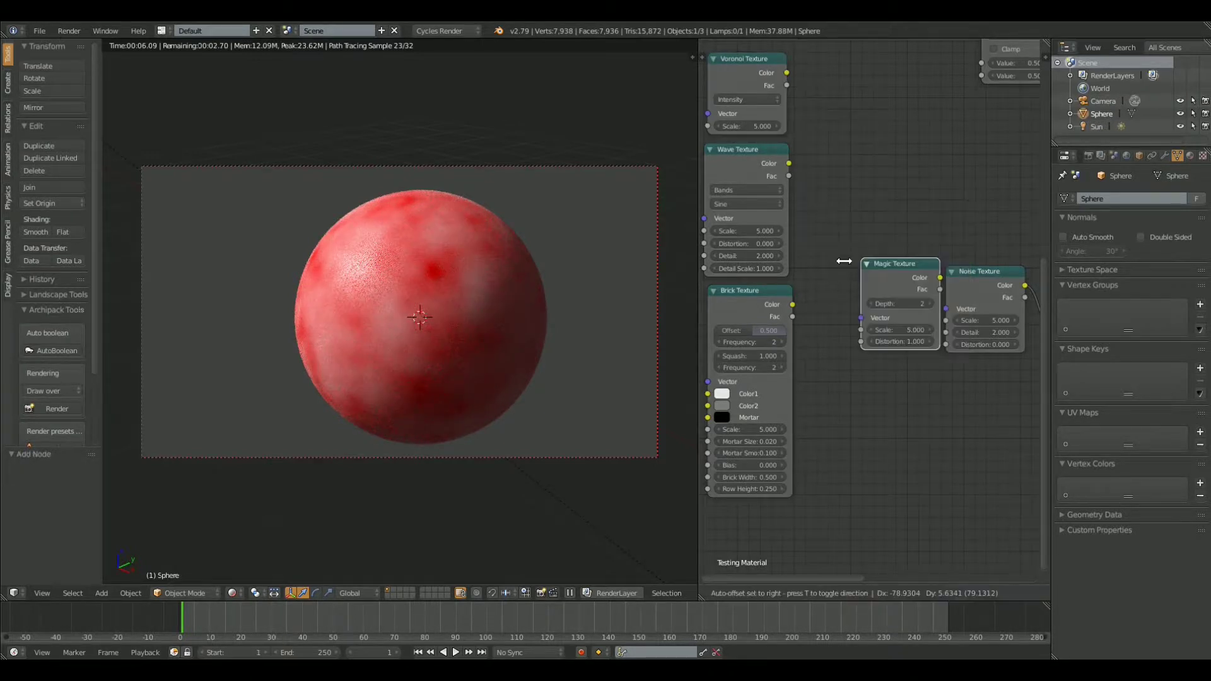
click(855, 265)
drag(914, 278, 944, 323)
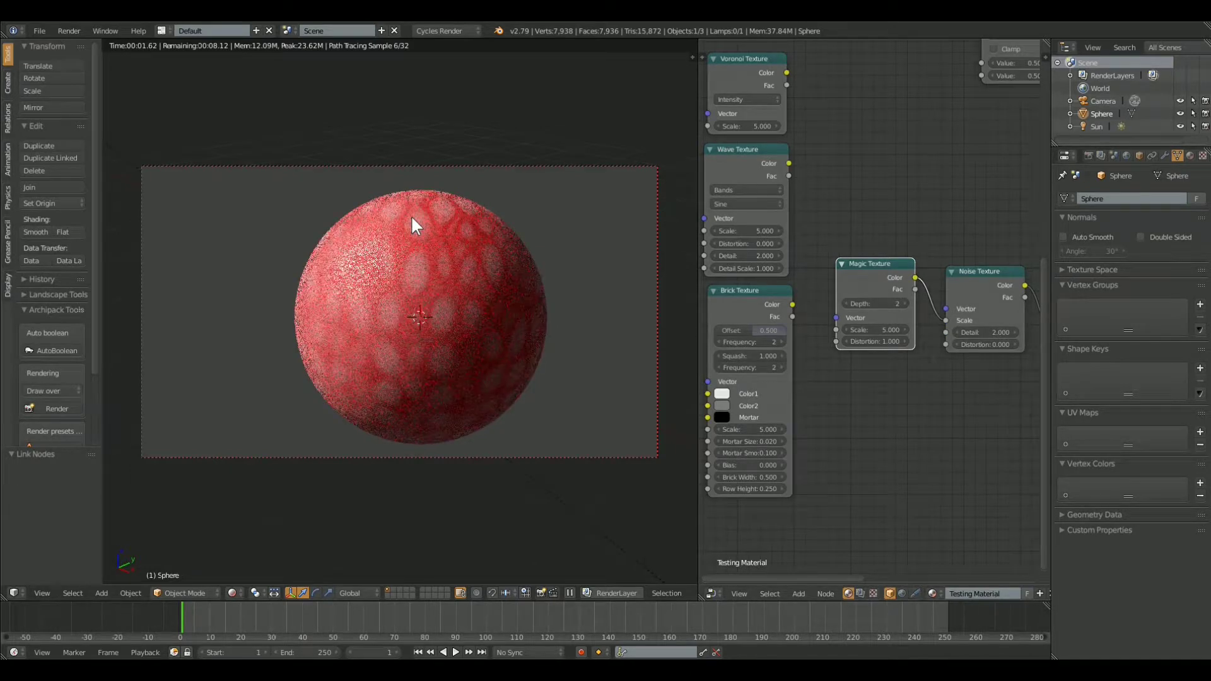
drag(946, 321, 945, 343)
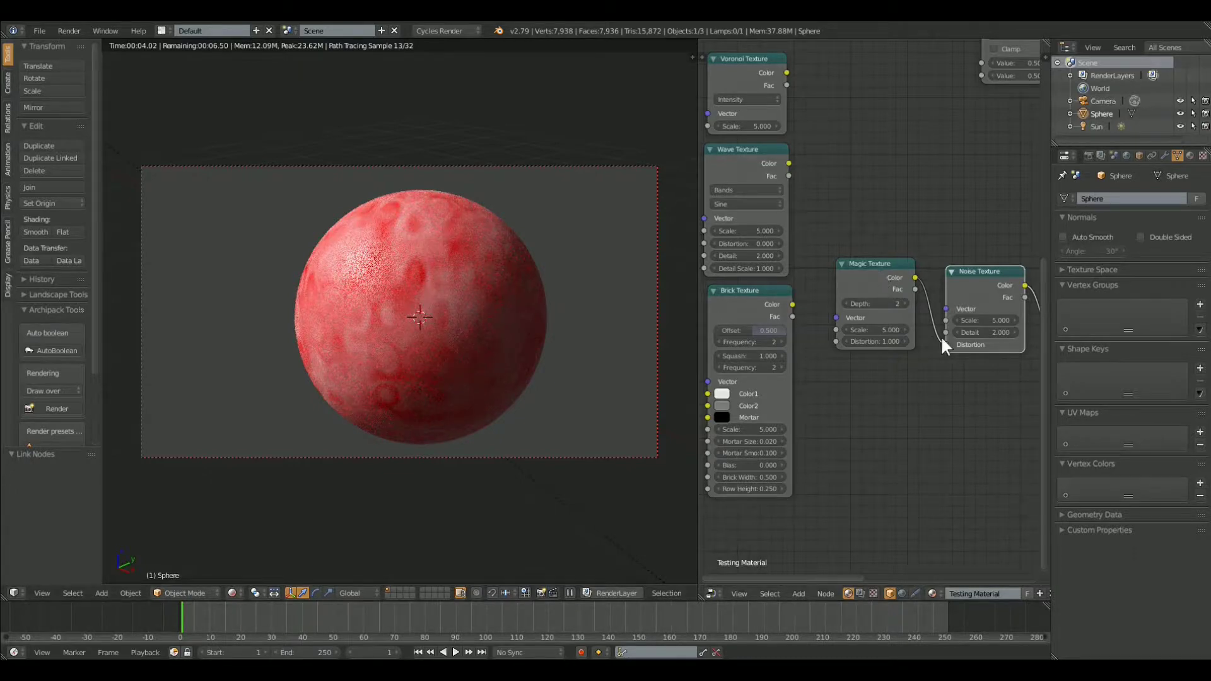
Step: Disconnect the Magic Texture from the Noise Texture and place it beside the Voronoi Texture
drag(942, 340, 926, 365)
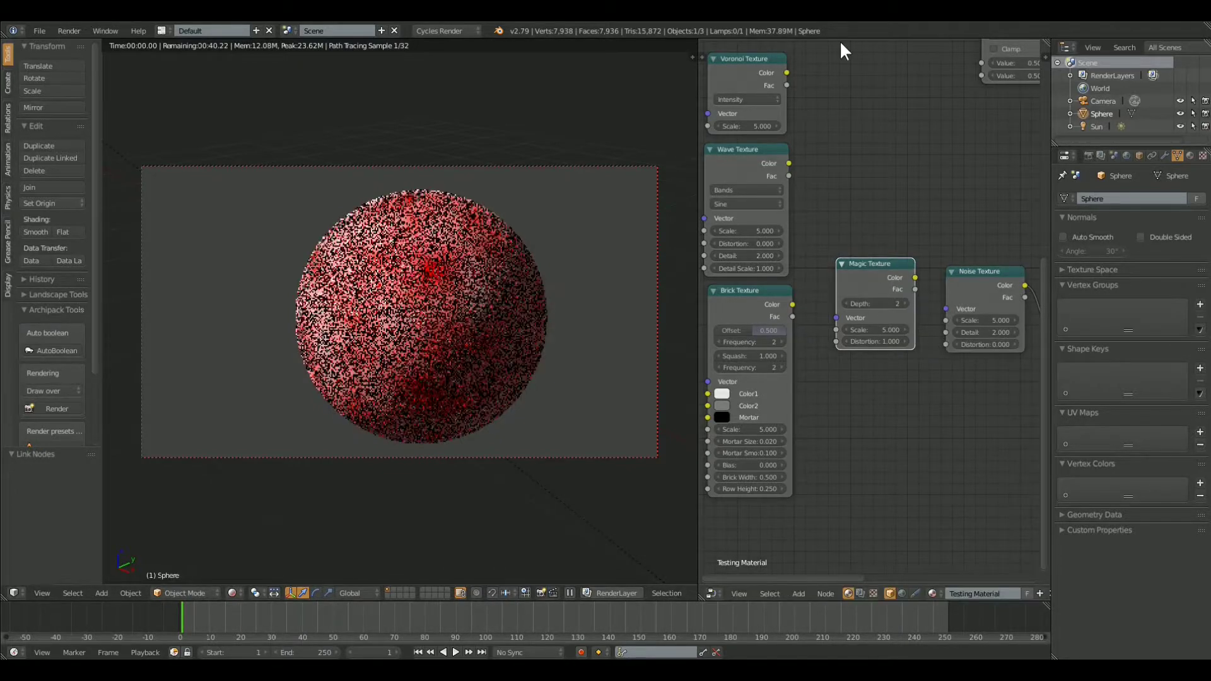
key(g)
click(845, 218)
Step: Add a Gradient Texture, link its Color to Noise Distortion, and try its Fac on Noise Scale and on Distortion instead
key(shift+a)
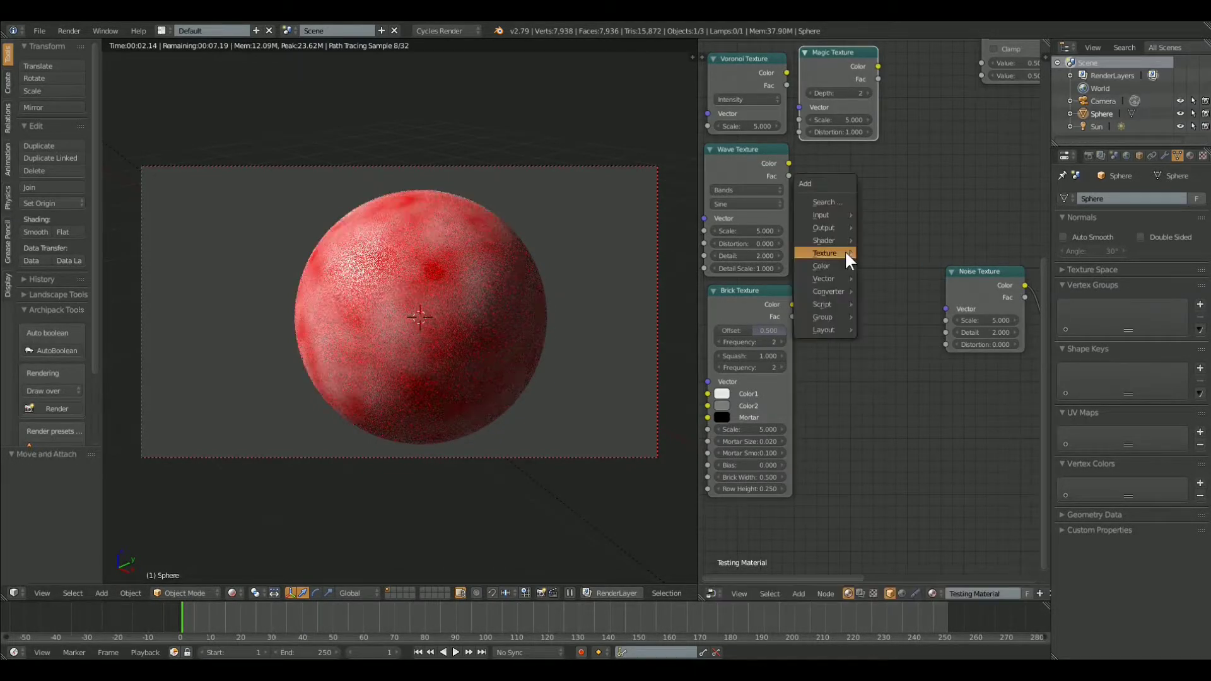
mouse_move(845, 252)
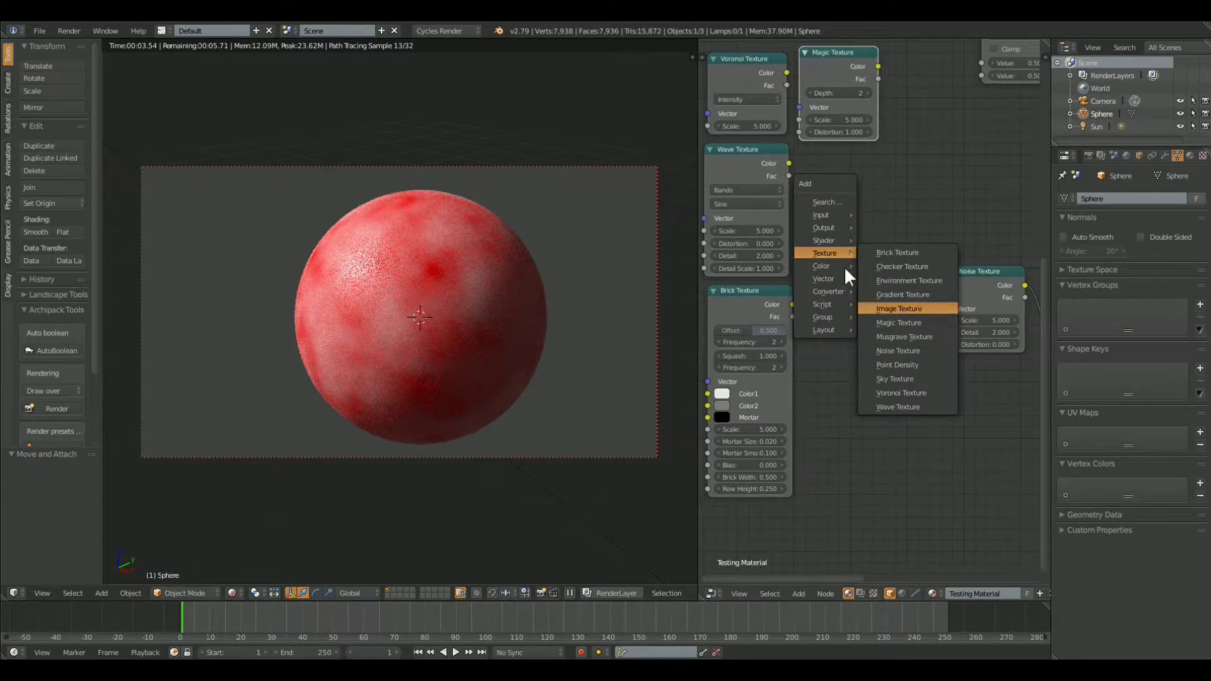
click(903, 295)
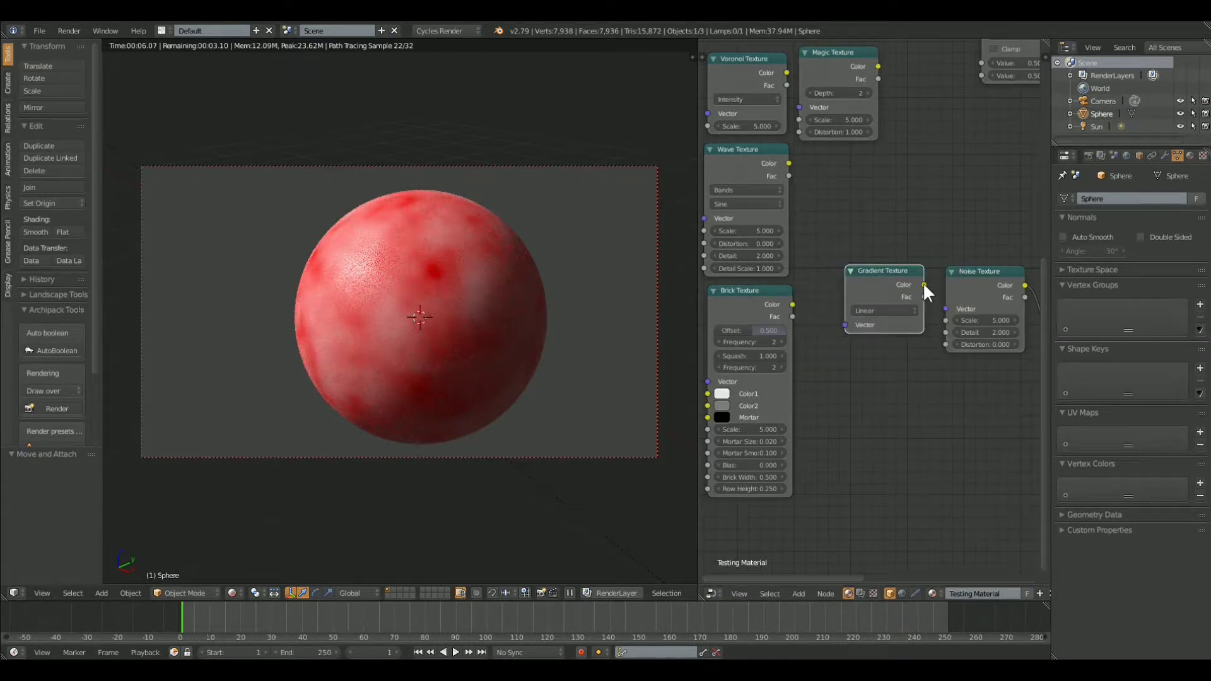
drag(924, 284, 946, 340)
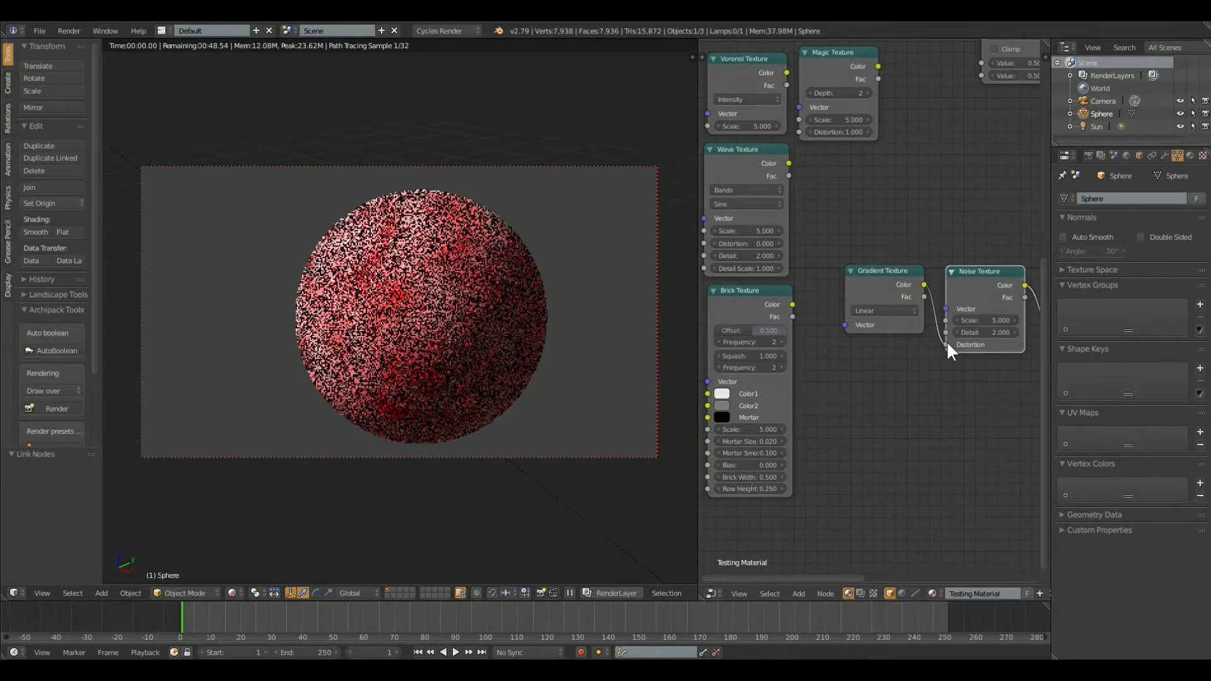
drag(924, 296, 945, 320)
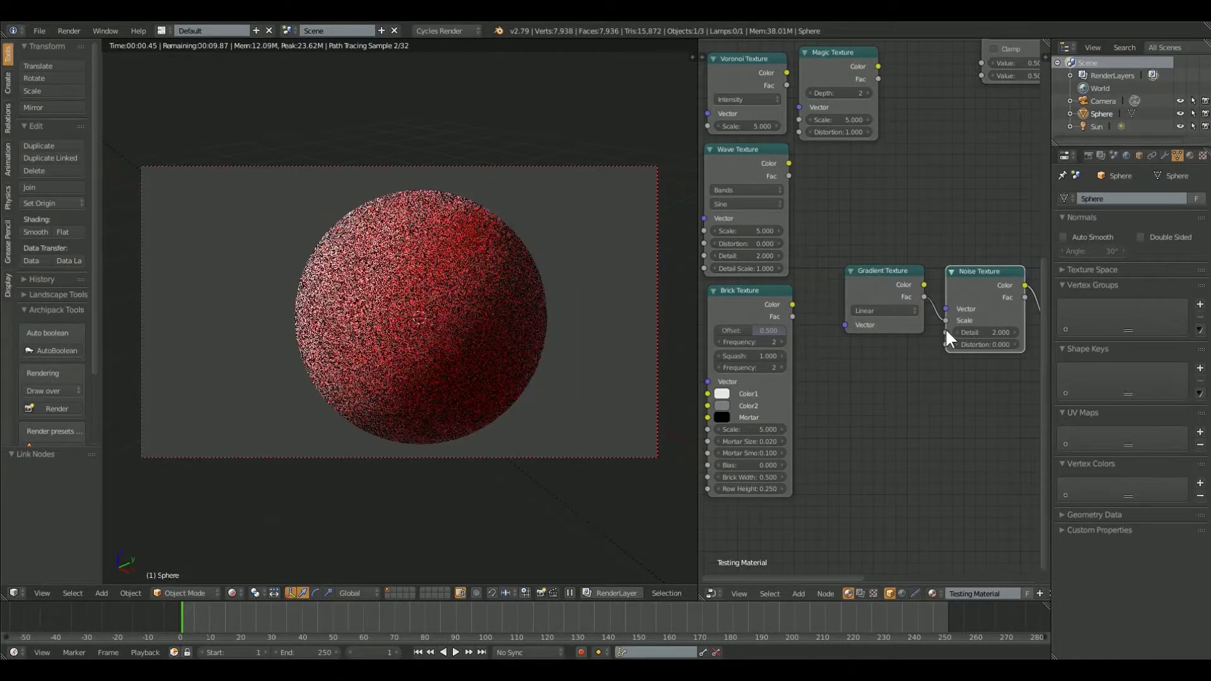
drag(945, 320, 946, 344)
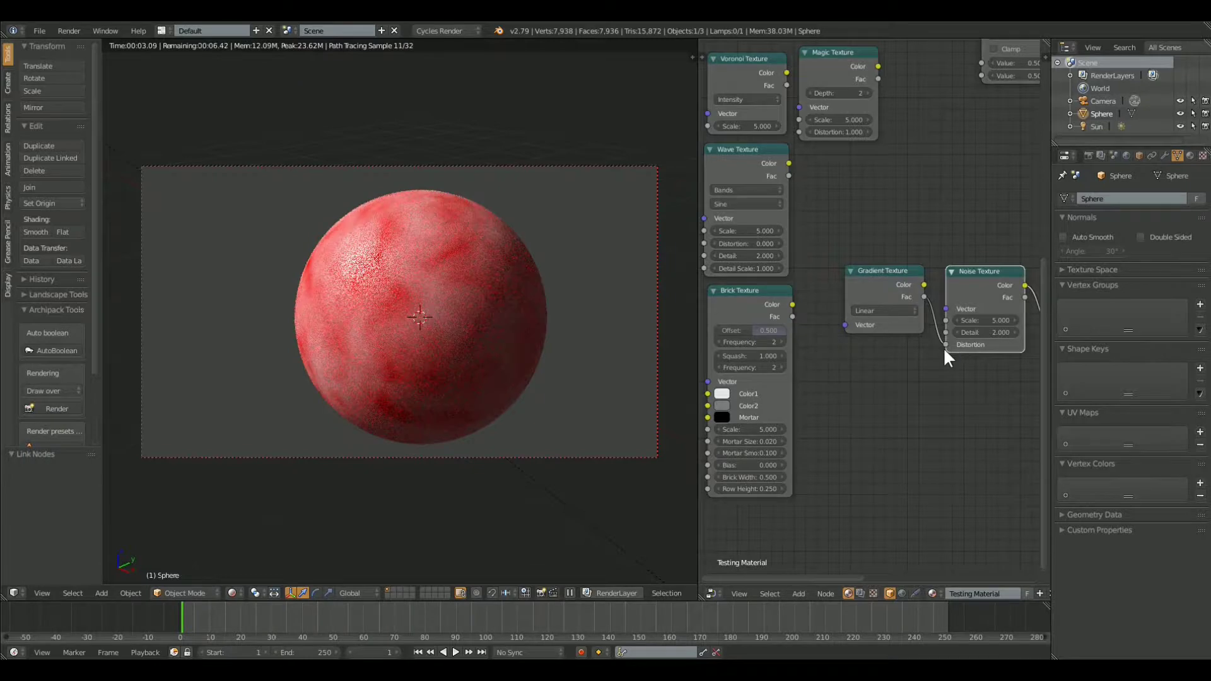
Step: Disconnect the Gradient Texture from the Noise Texture and place it beside the Magic Texture
drag(944, 347, 930, 52)
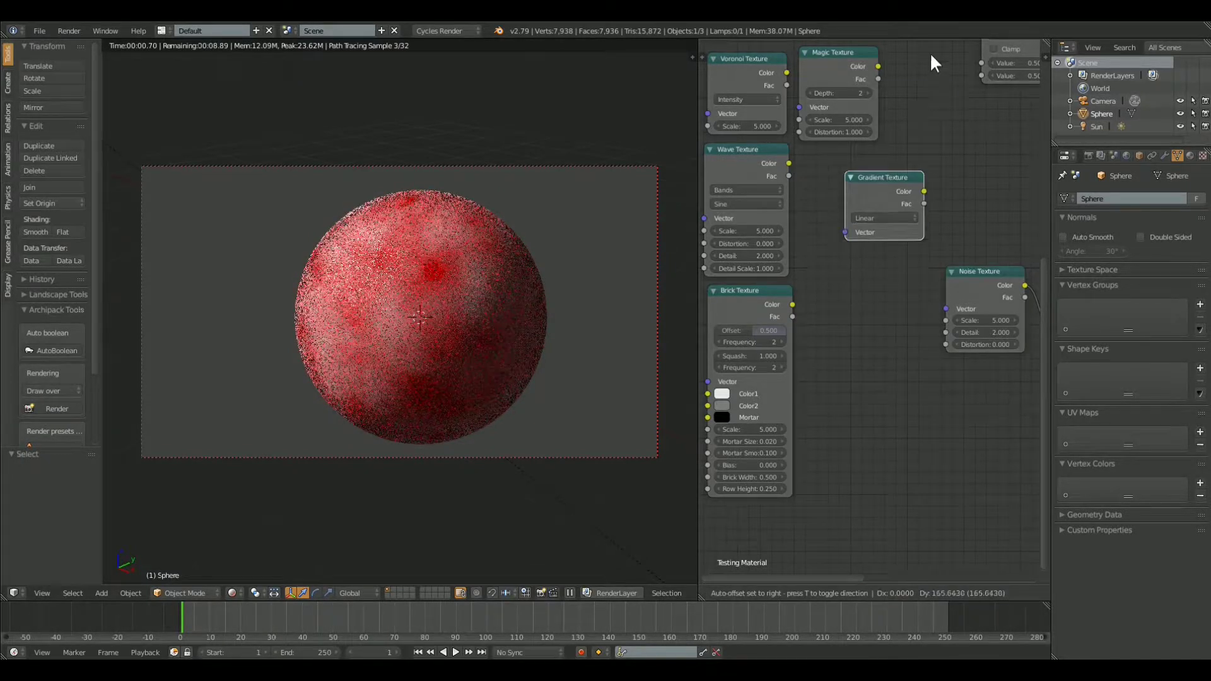
click(850, 260)
Step: Try a Checker Texture with its Color linked to Noise Distortion, and delete the Checker Texture node
key(shift+a)
mouse_move(850, 263)
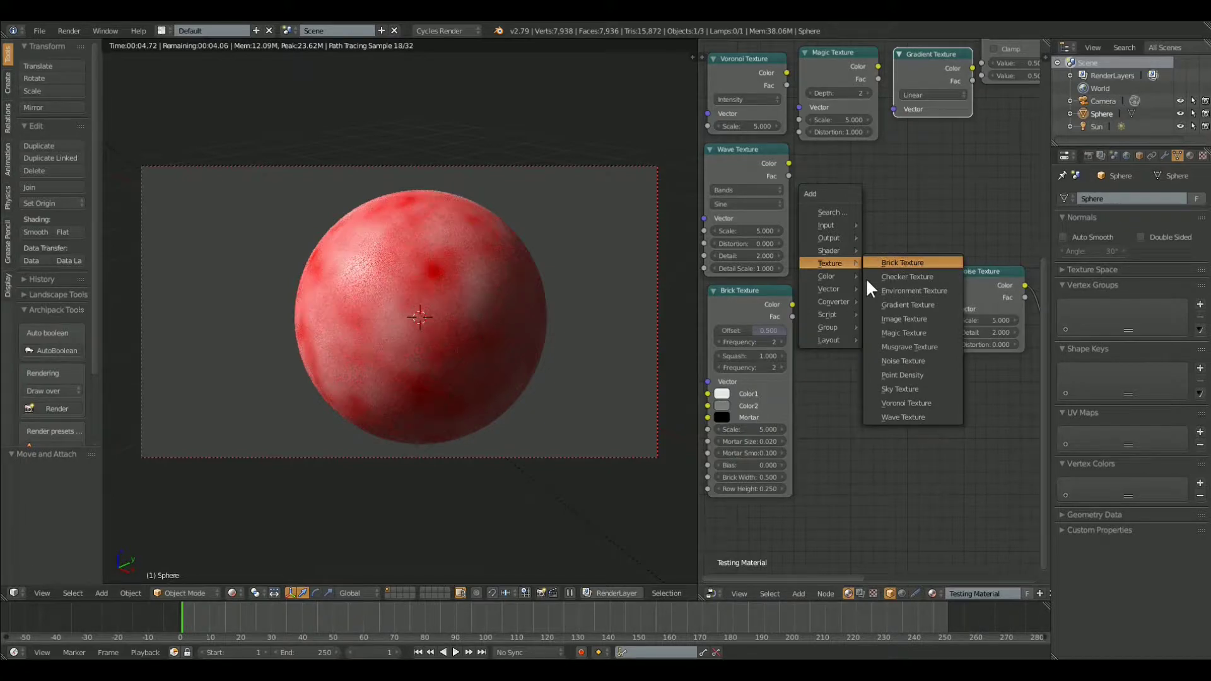
click(902, 277)
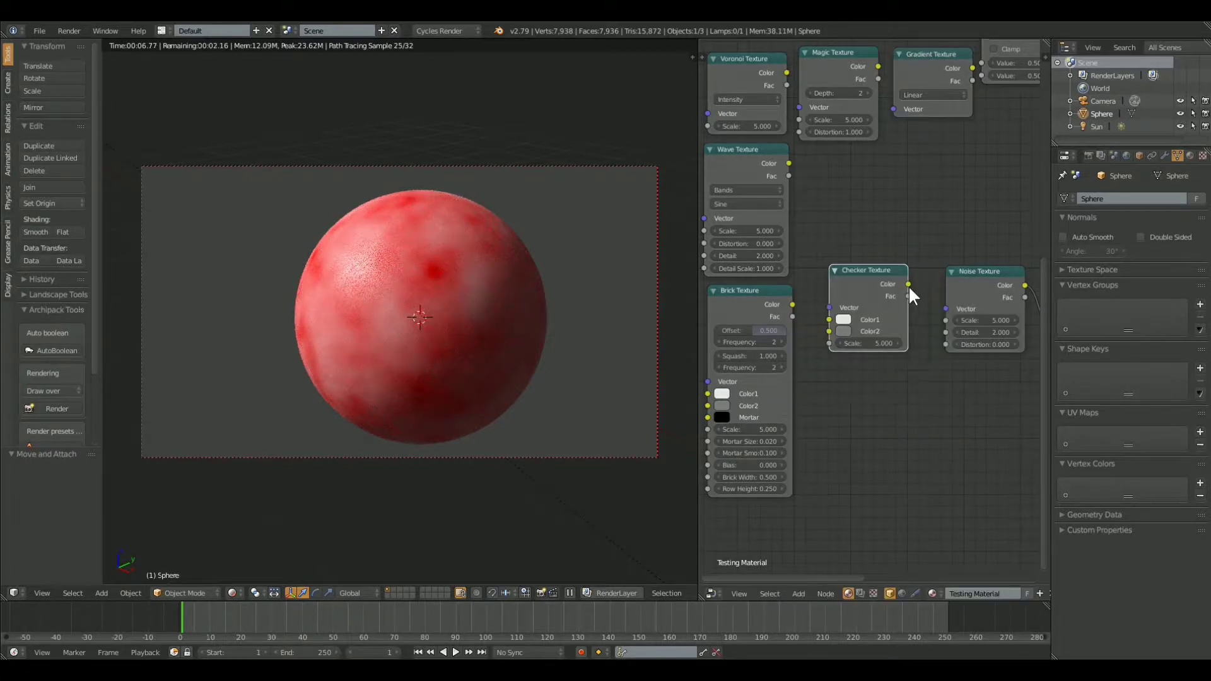
drag(908, 285, 943, 343)
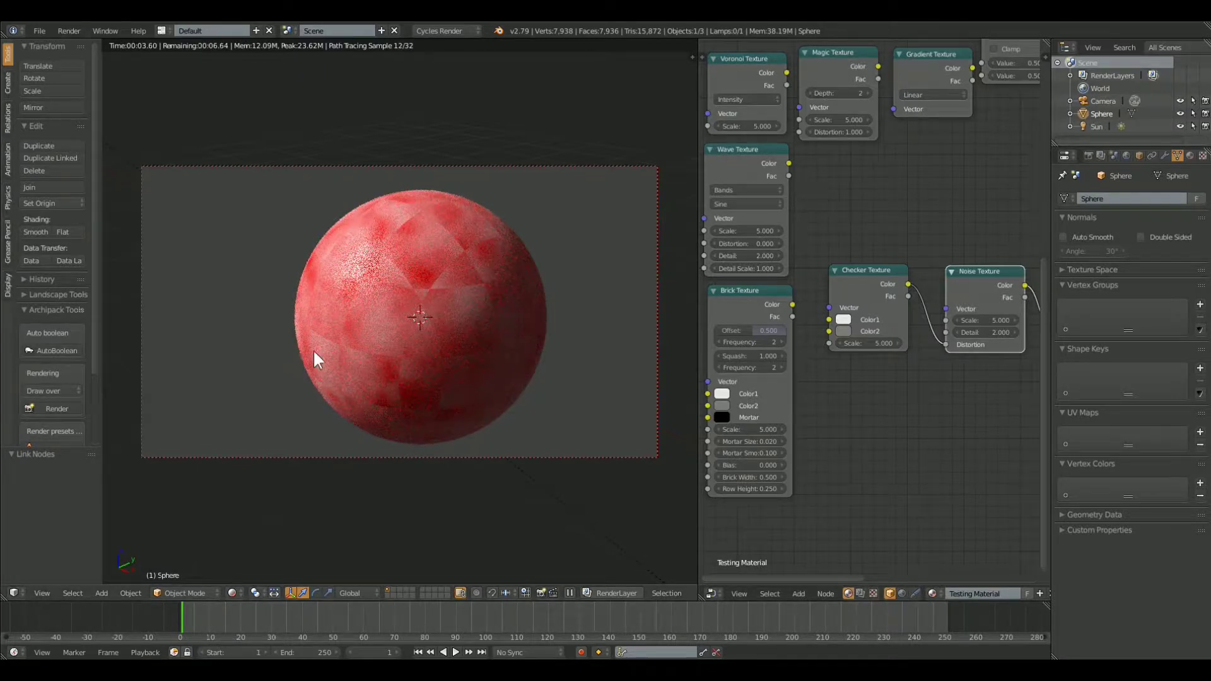
click(874, 277)
key(x)
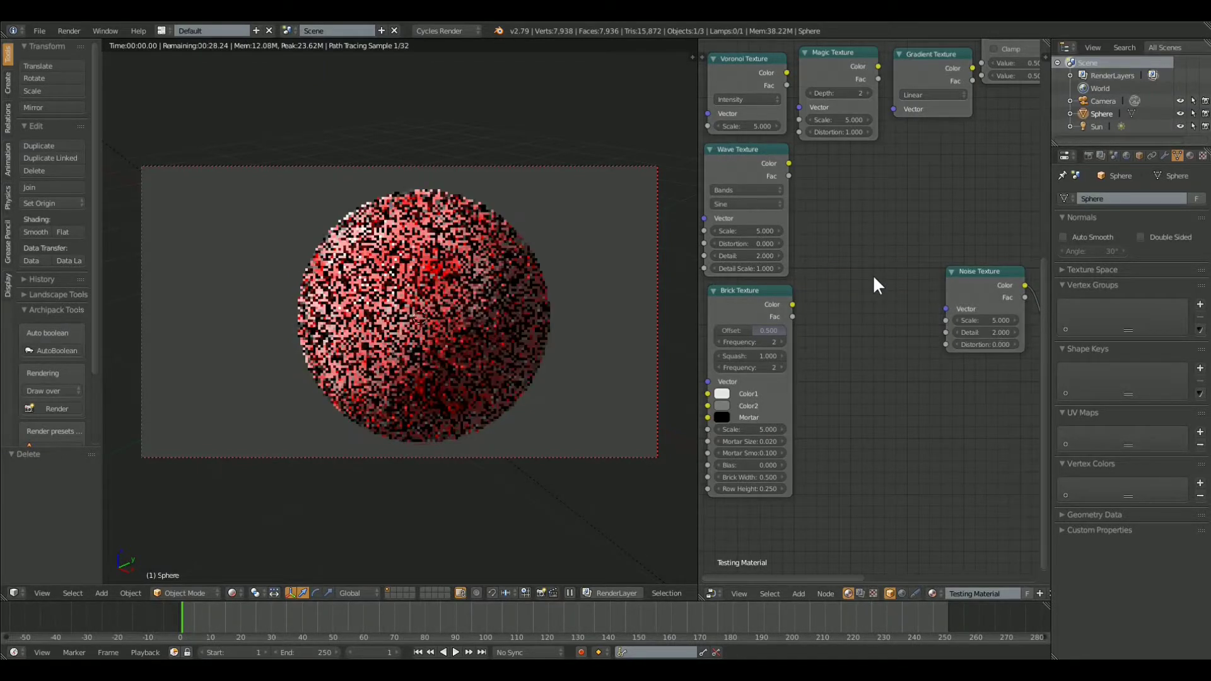
Step: Put a Checker Texture back below the Gradient Texture and add a Musgrave Texture with Color feeding Noise Scale, switched to Distortion
key(shift+a)
mouse_move(873, 276)
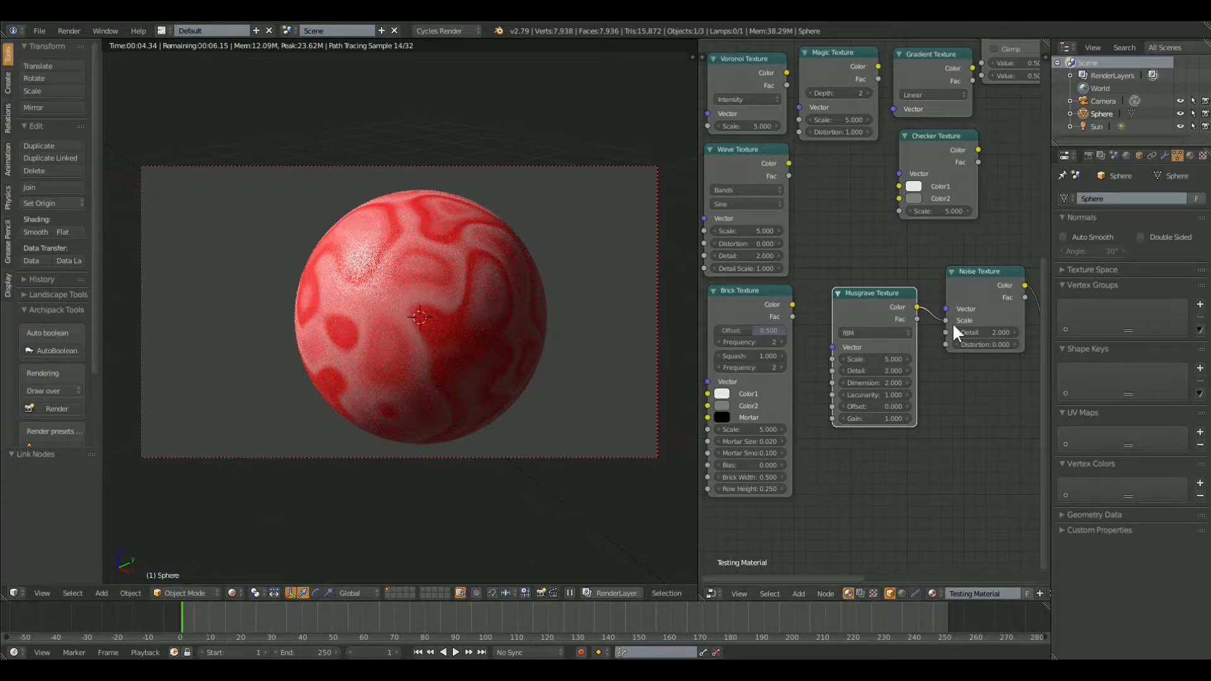
drag(946, 320, 945, 343)
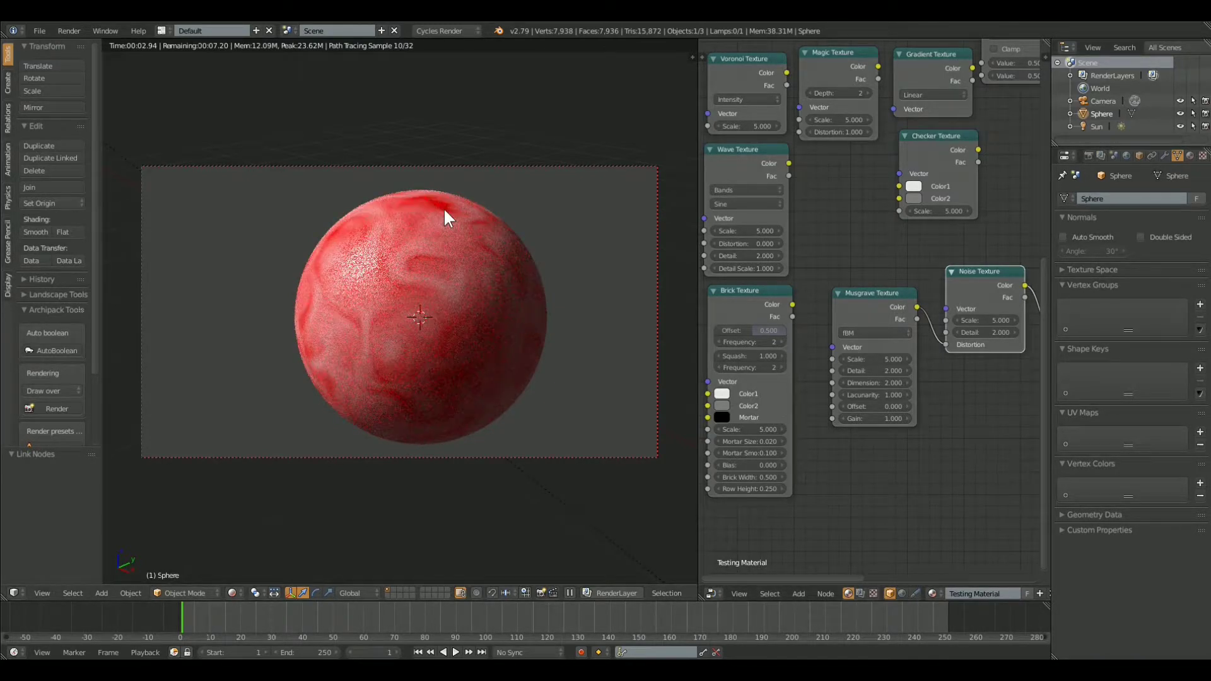
scroll(983, 283, down, 2)
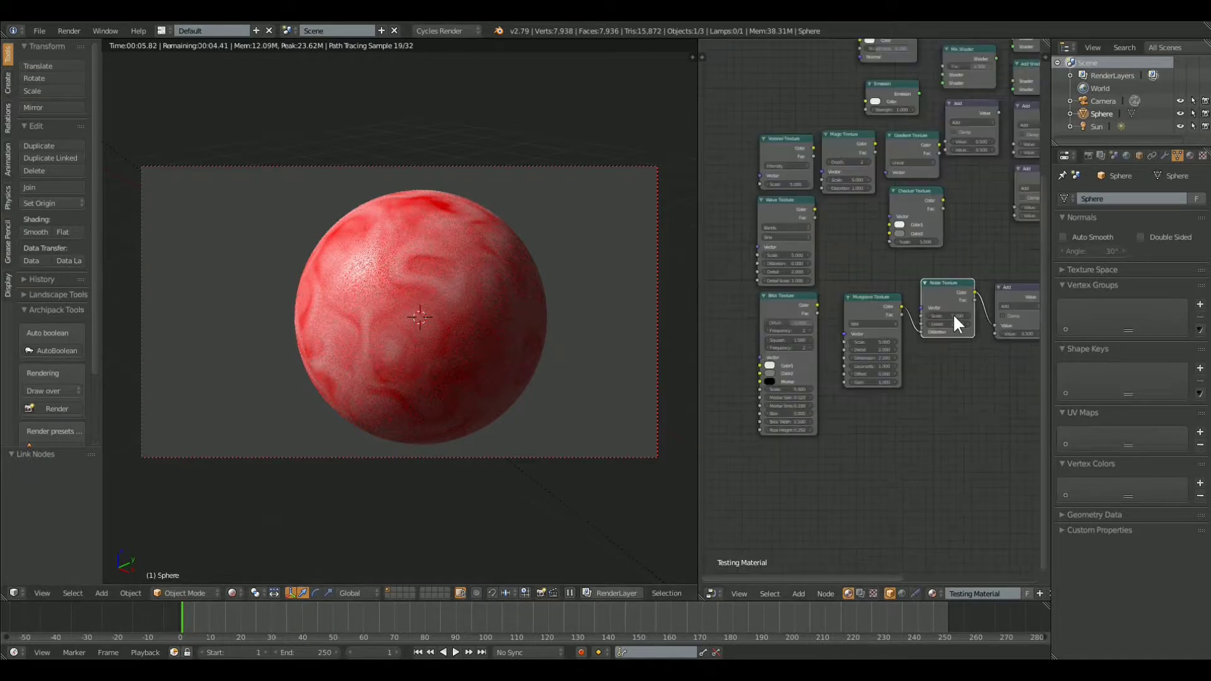
middle_drag(826, 234, 821, 236)
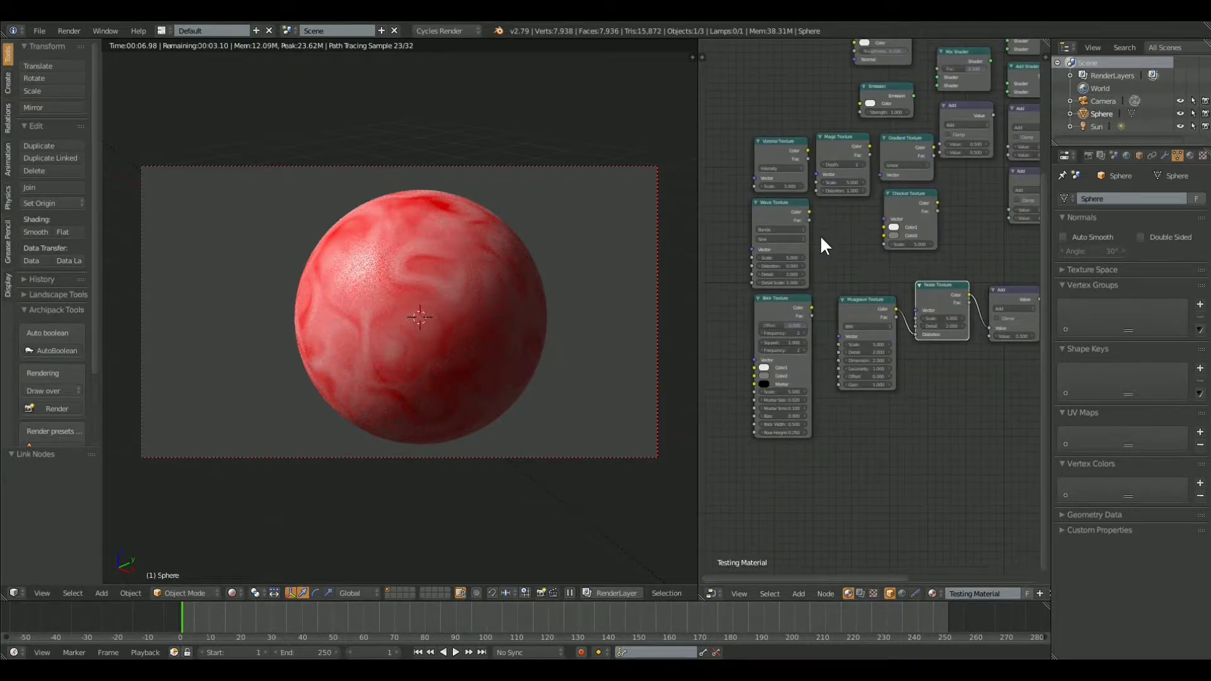
scroll(820, 235, up, 1)
drag(1004, 477, 717, 100)
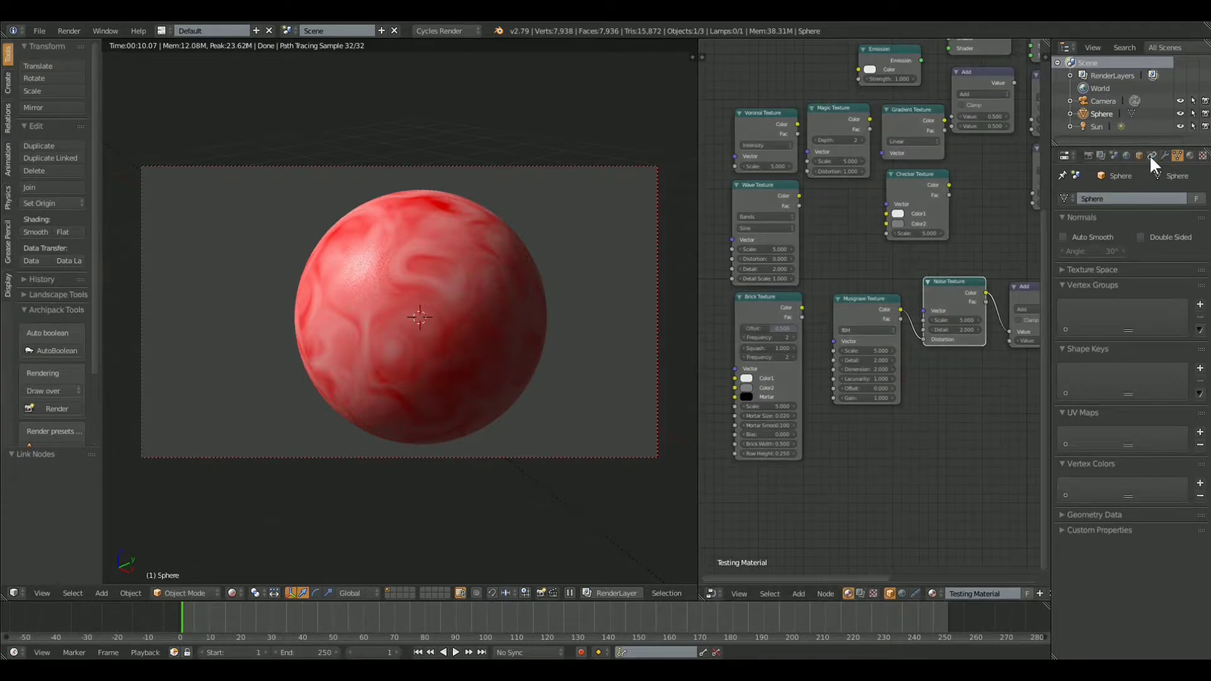
Step: Show the scene properties in a wider area and expand the Color Management settings
click(1114, 154)
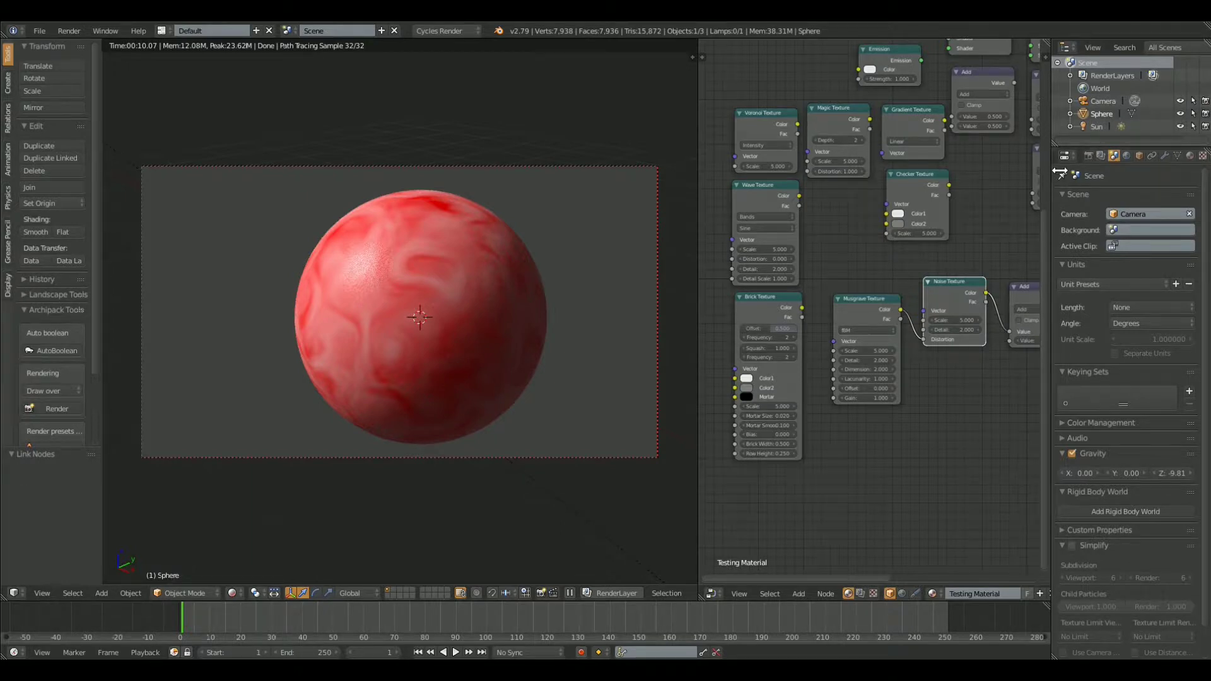
drag(1052, 165, 763, 180)
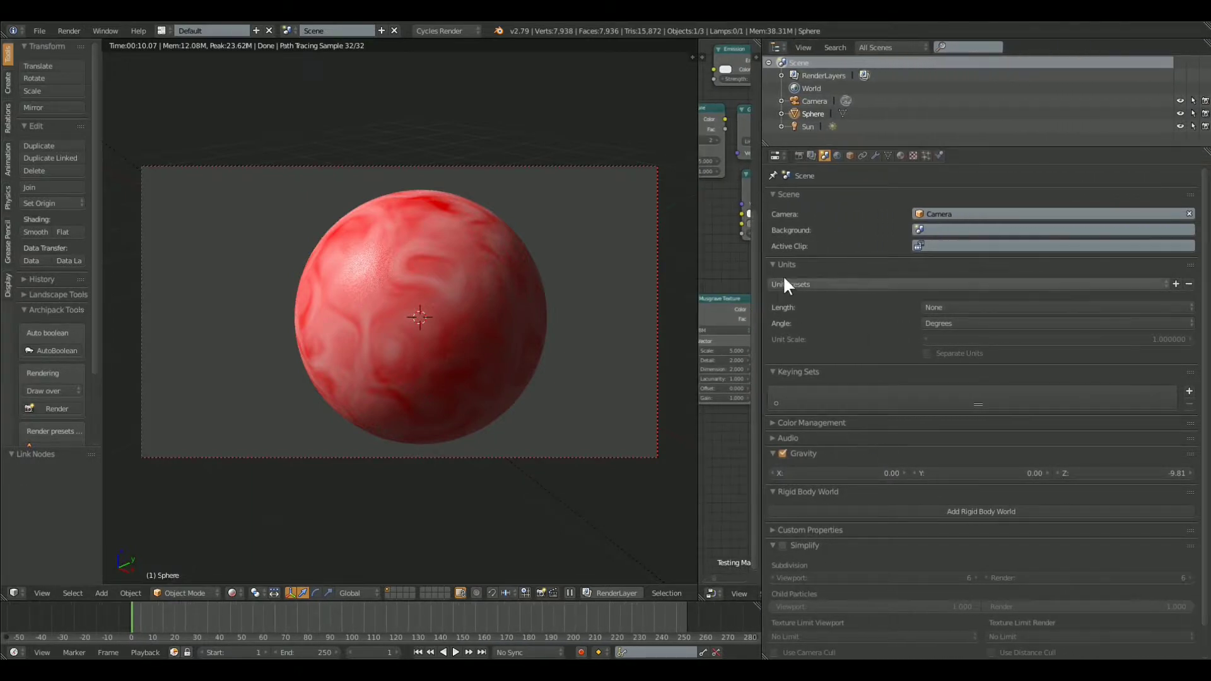
drag(763, 251, 937, 271)
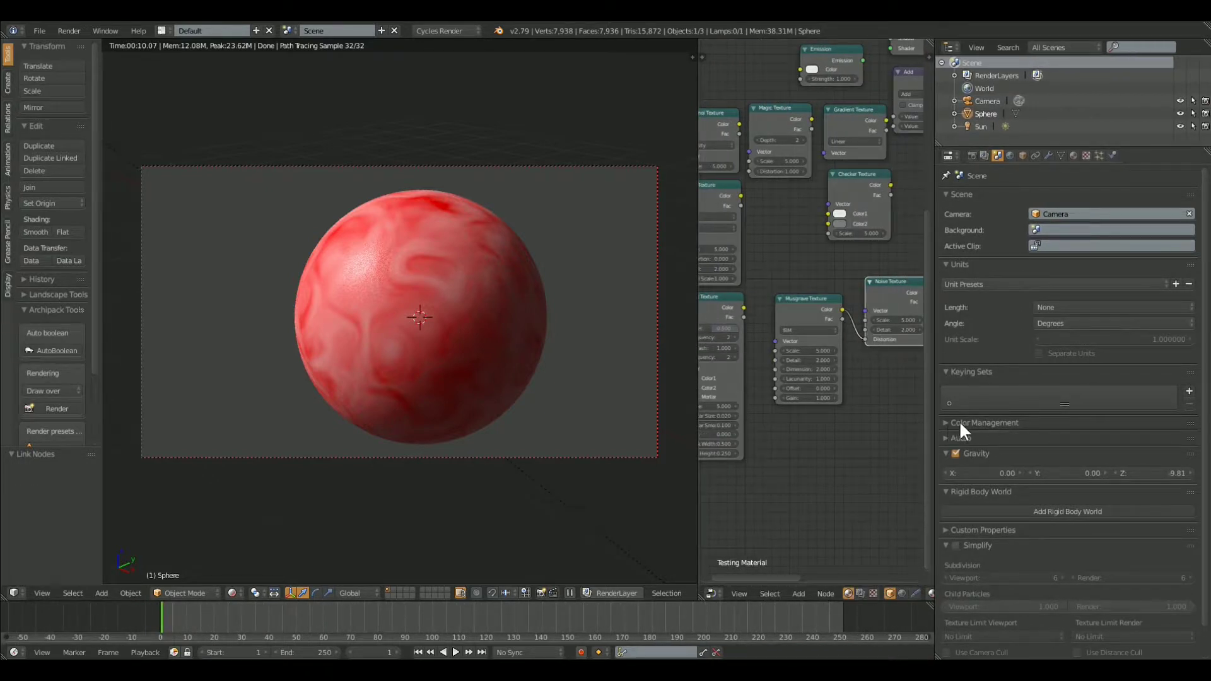
click(956, 422)
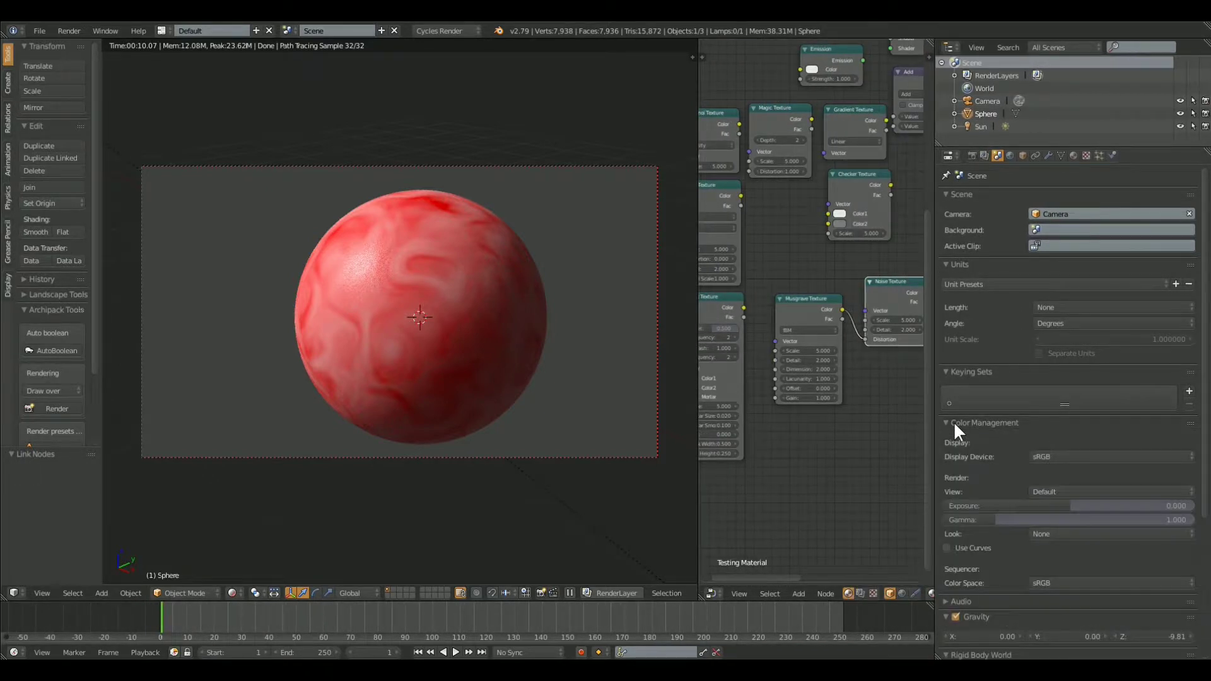
scroll(953, 421, down, 3)
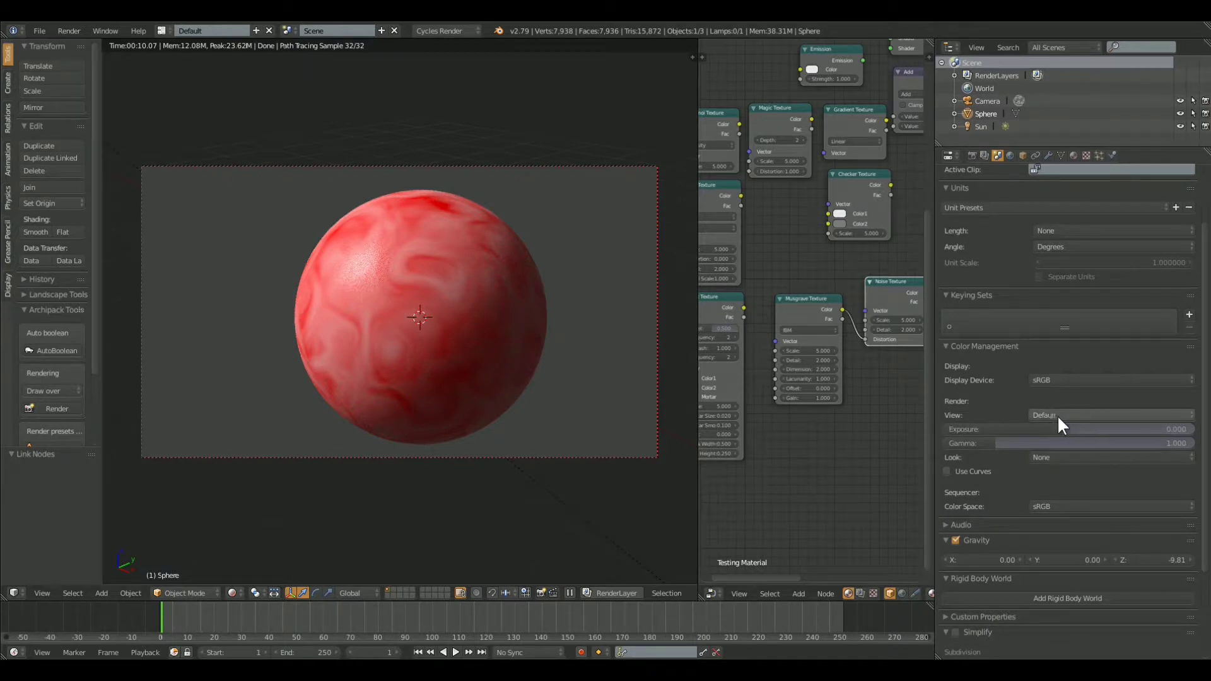
Step: Set the color management view transform to Filmic and the look to Very High Contrast
click(1096, 414)
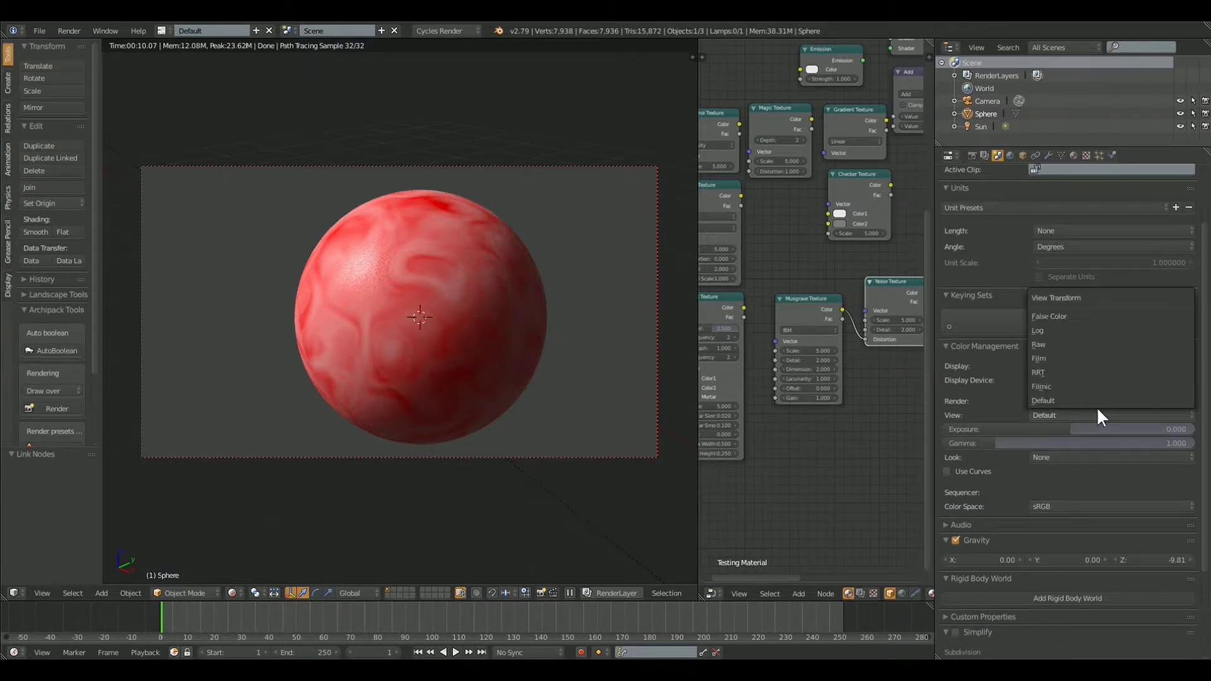
click(1046, 387)
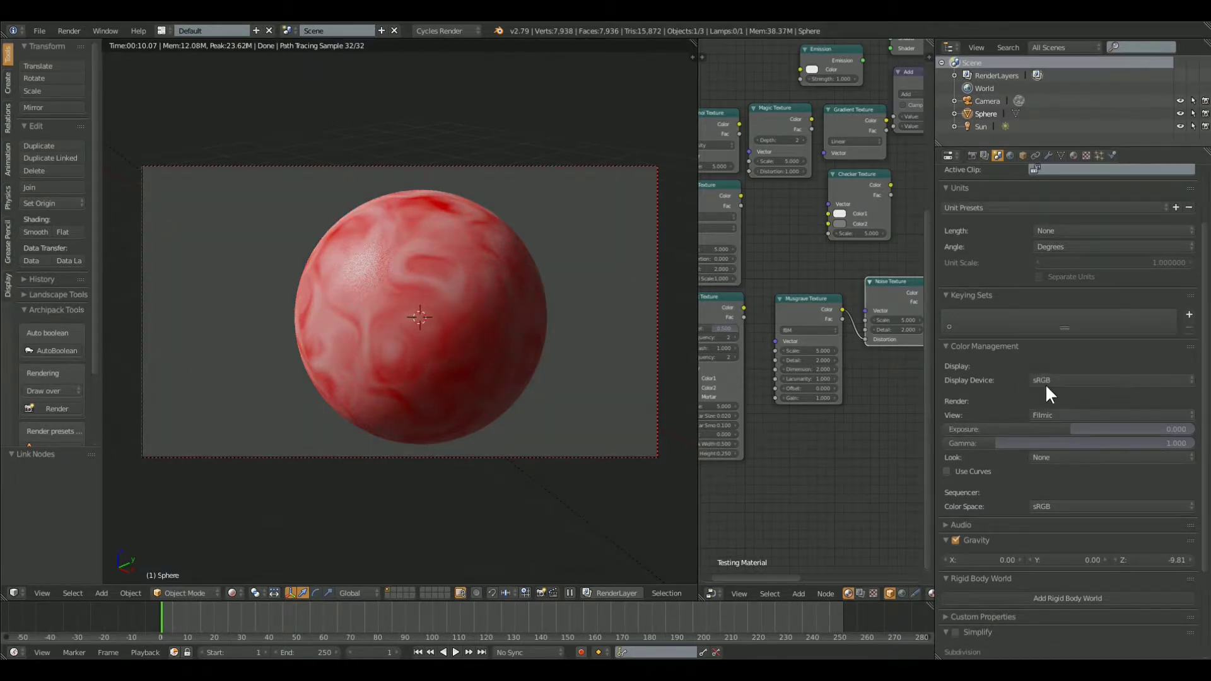
click(1076, 459)
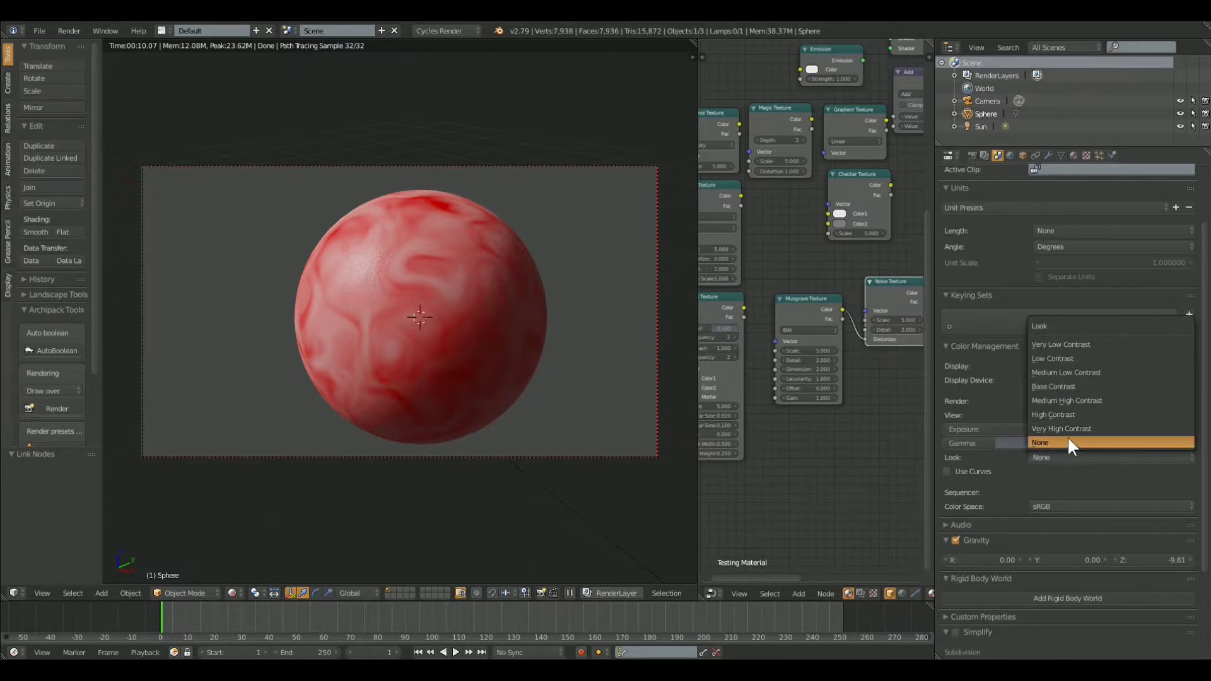
click(1063, 429)
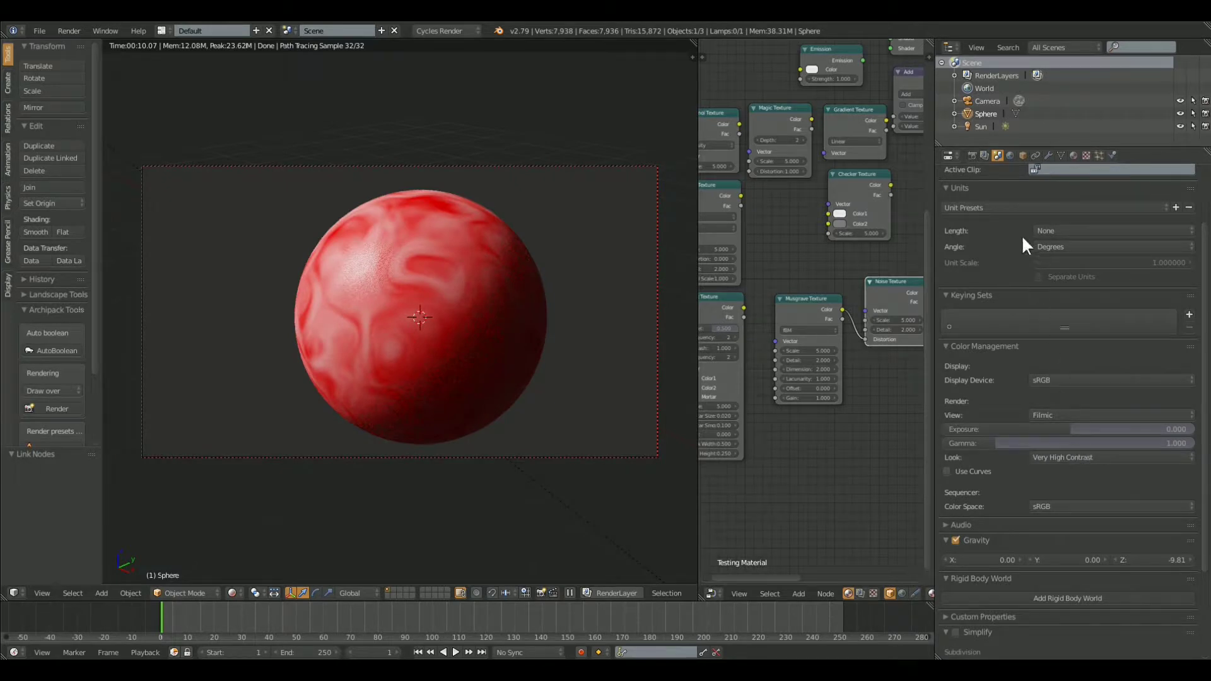
Step: Show the render properties in a narrower area, expand Sampling and switch the integrator to Branched Path Tracing
click(975, 157)
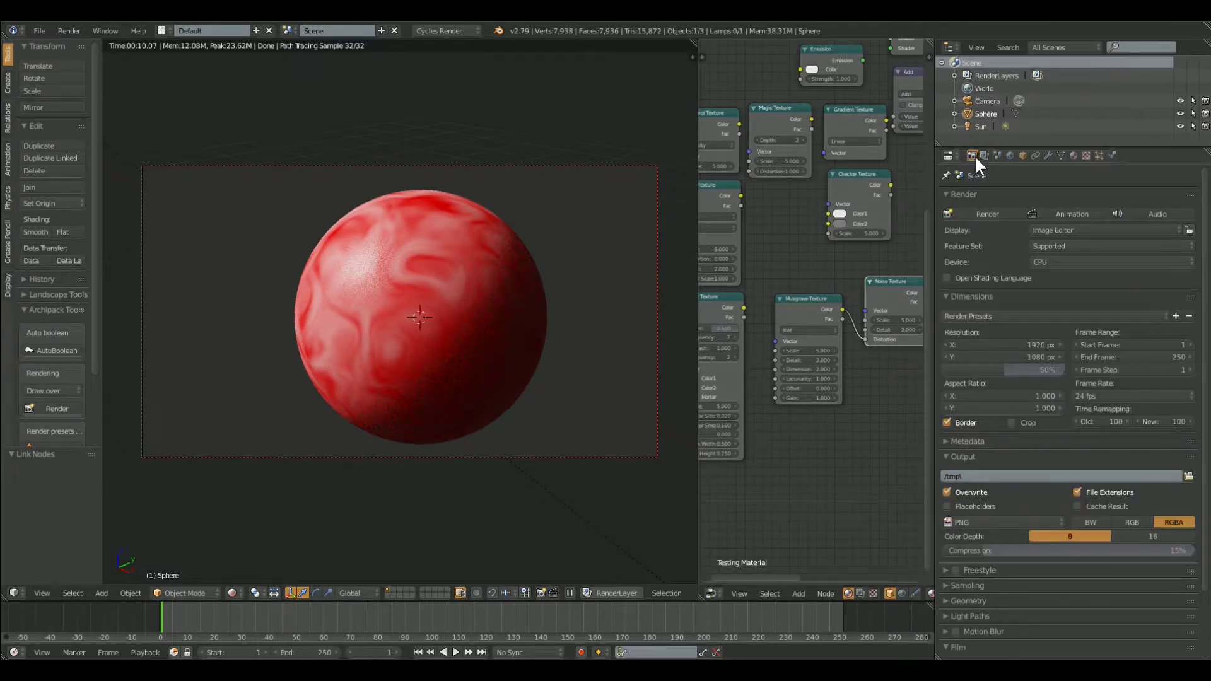
drag(935, 294, 971, 299)
scroll(1054, 408, down, 3)
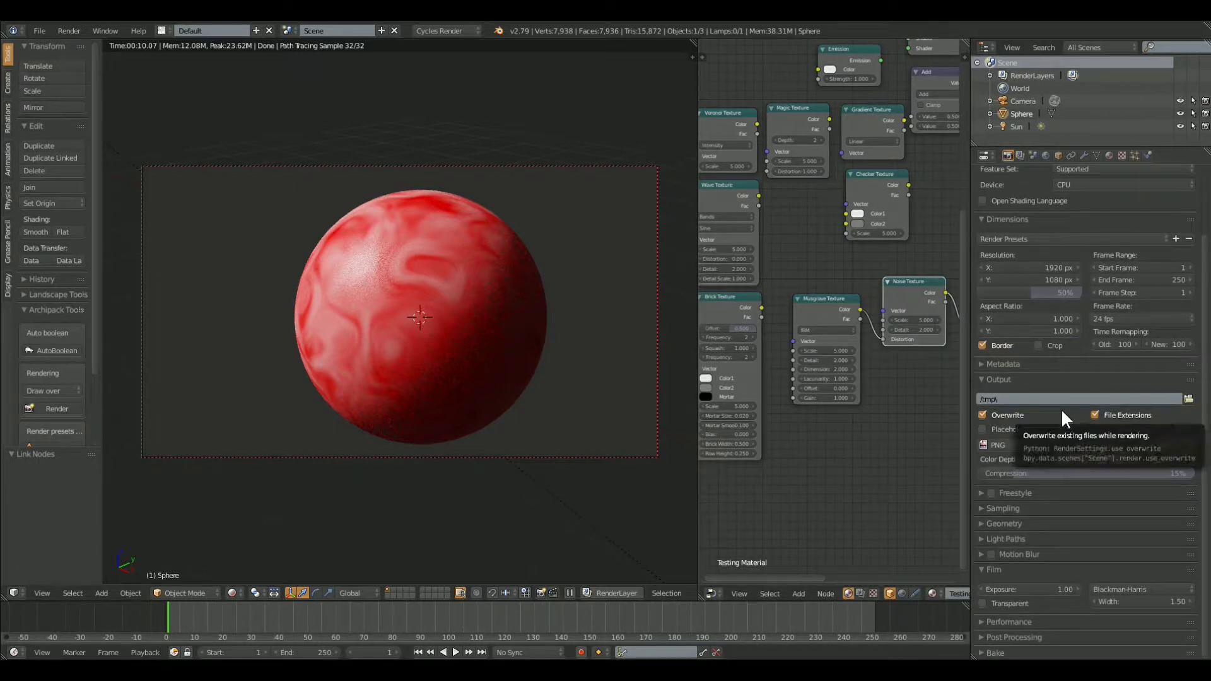
click(979, 507)
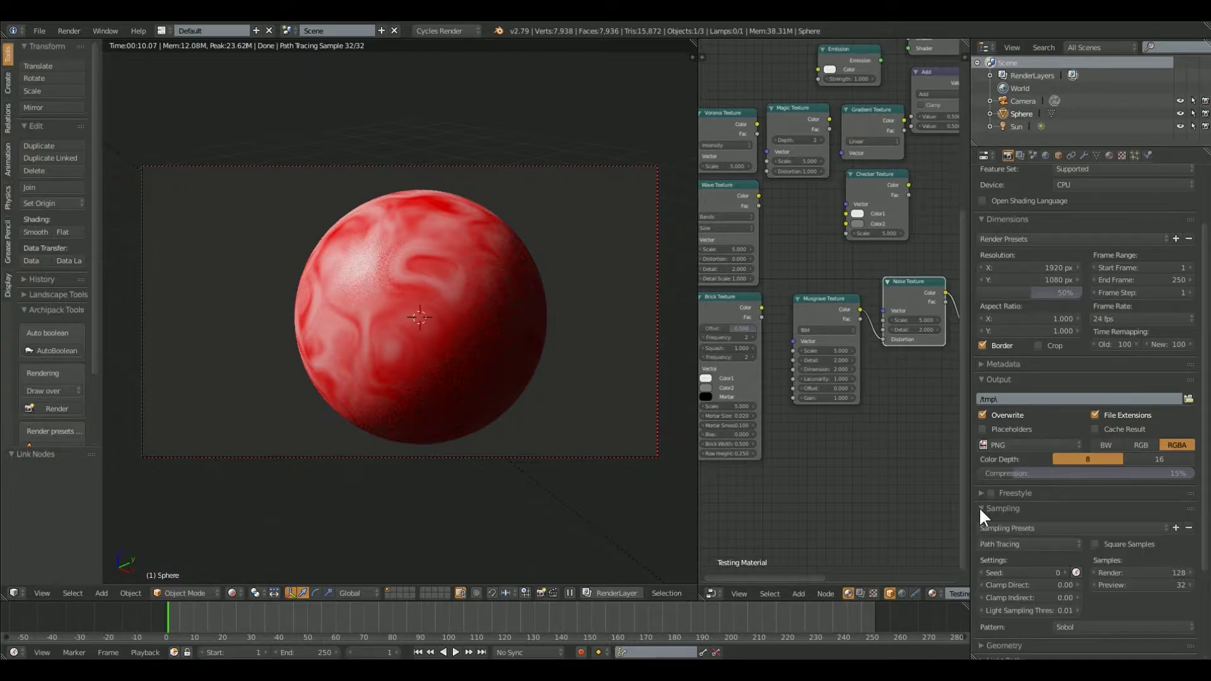
scroll(979, 506, down, 4)
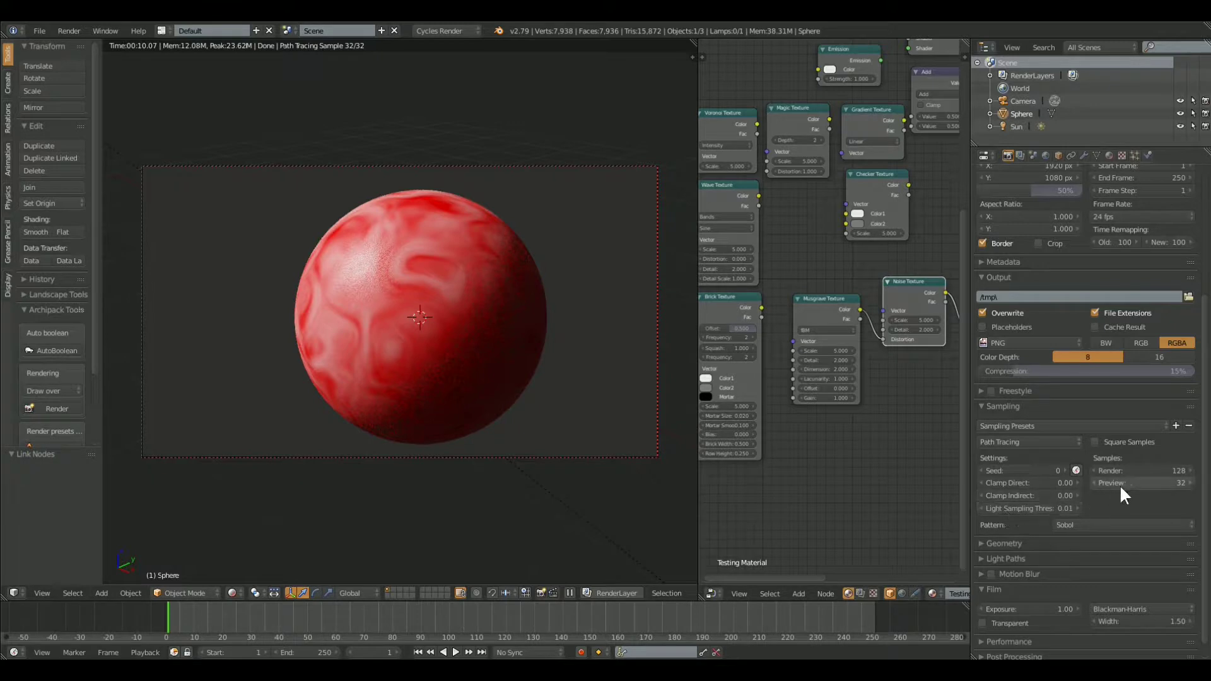
click(1034, 442)
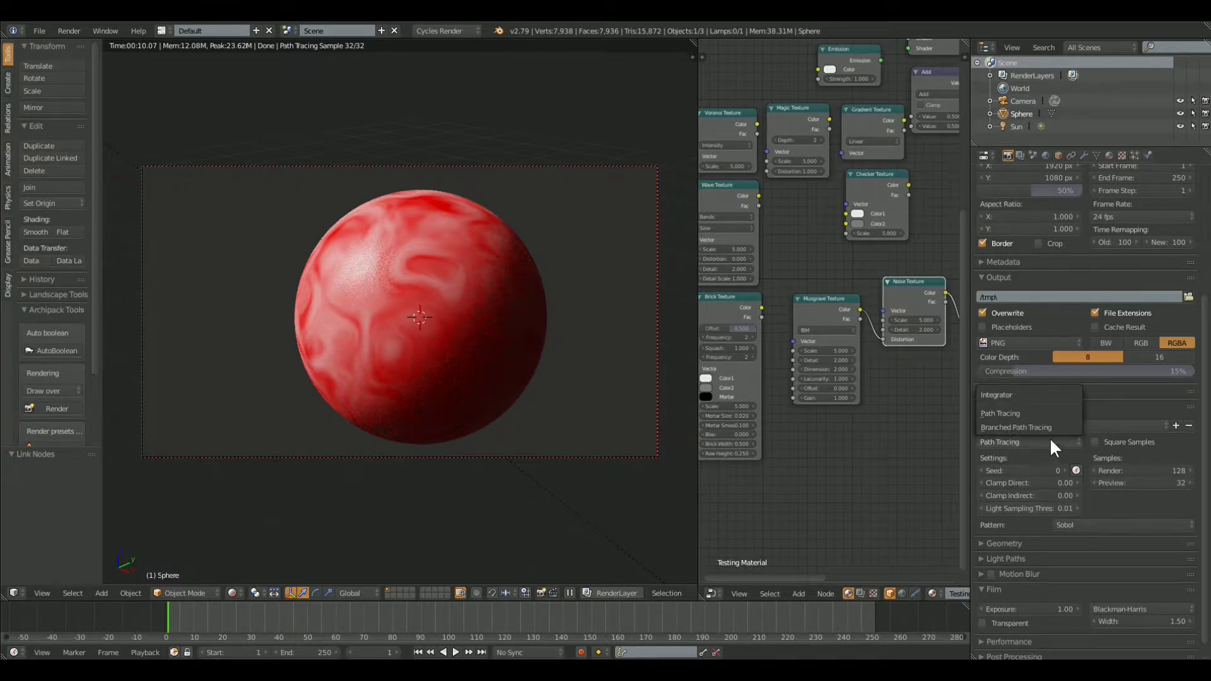
click(1021, 426)
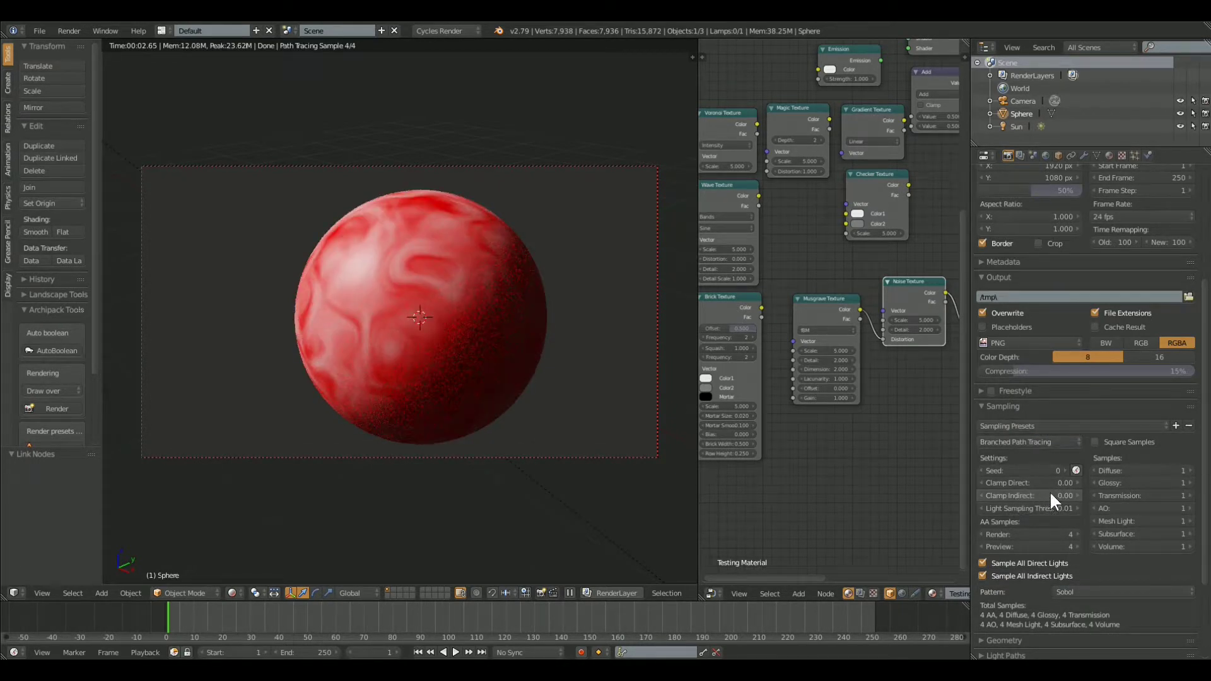
Step: Set Clamp Indirect to 1.00 in the sampling settings
click(1026, 495)
text(1)
key(Return)
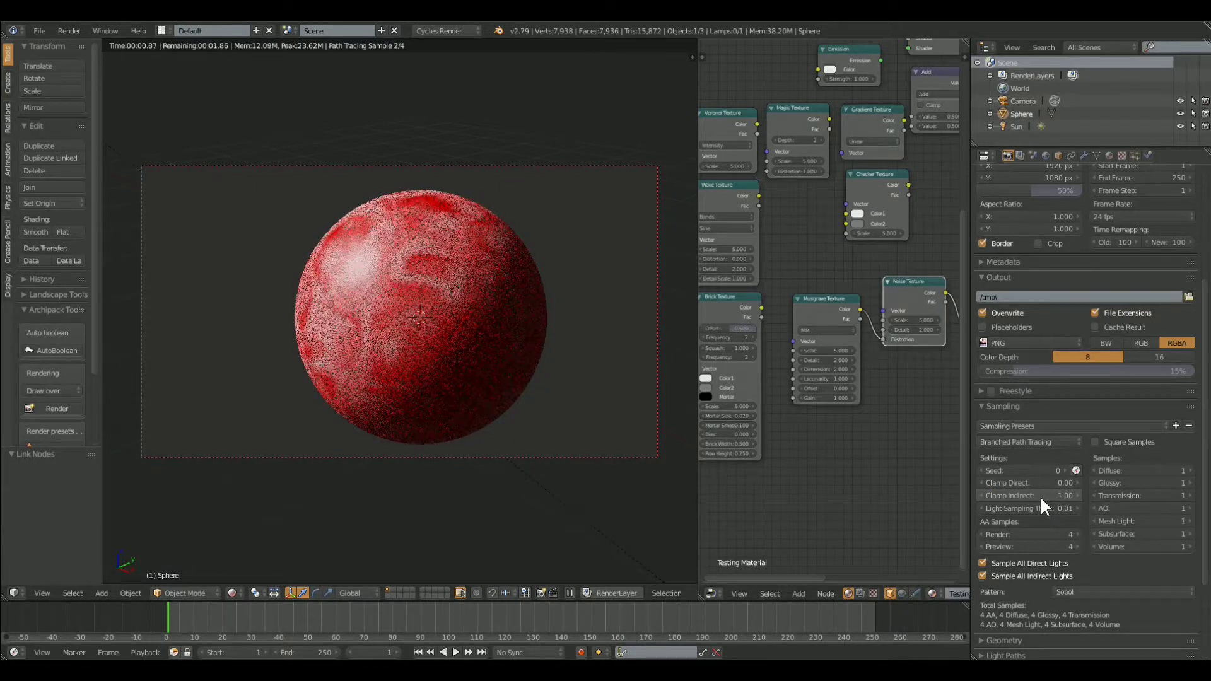
Step: Expand the Light Paths settings and disable both Reflective Caustics and Refractive Caustics
scroll(1030, 483, down, 5)
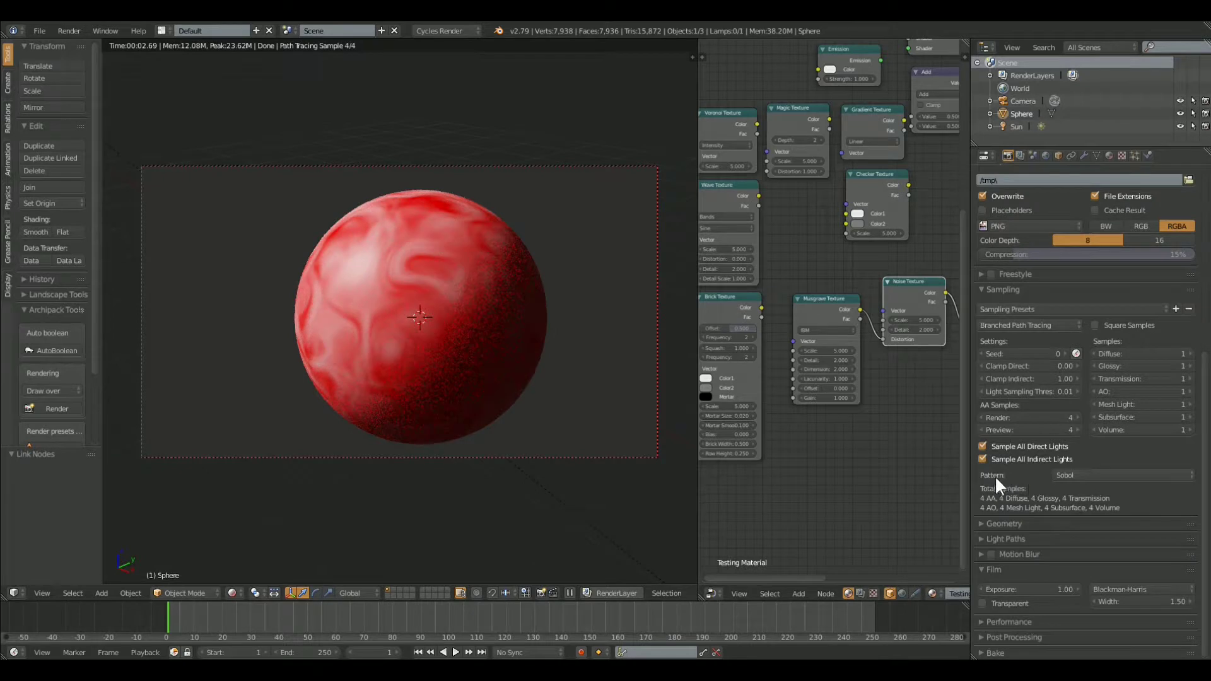
click(983, 539)
click(982, 507)
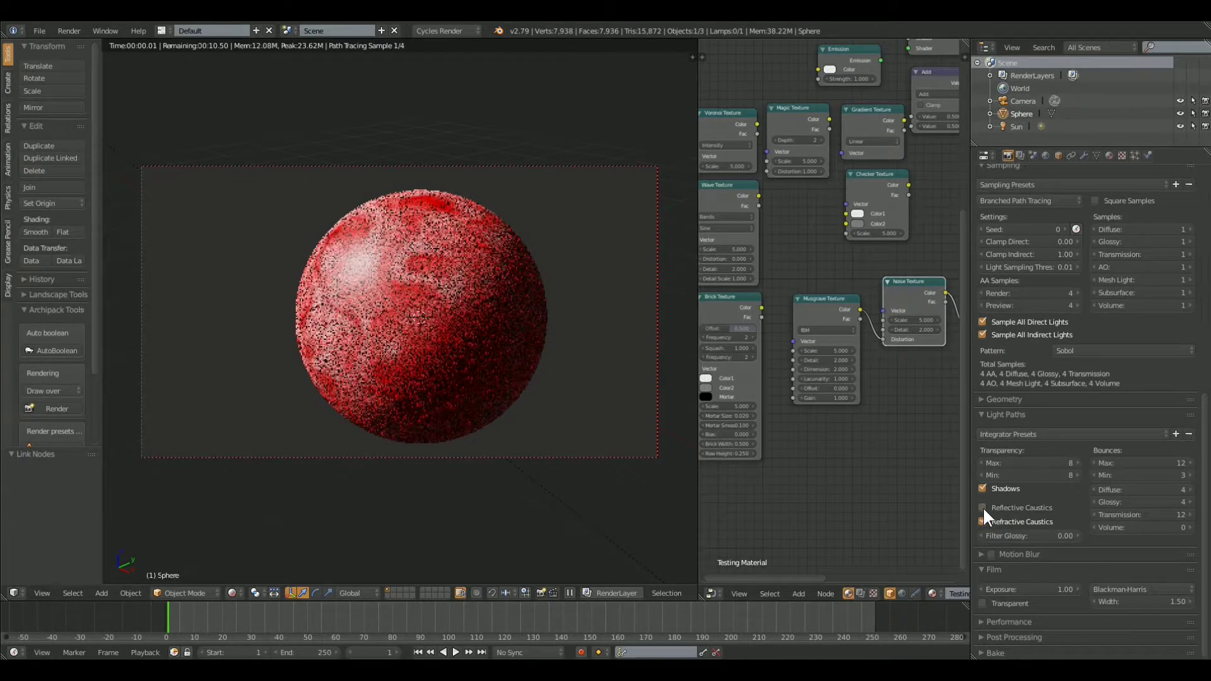
click(982, 523)
Step: Limit the light path bounces to Max 4, Diffuse 2, Glossy 2 and Transmission 5
click(1116, 465)
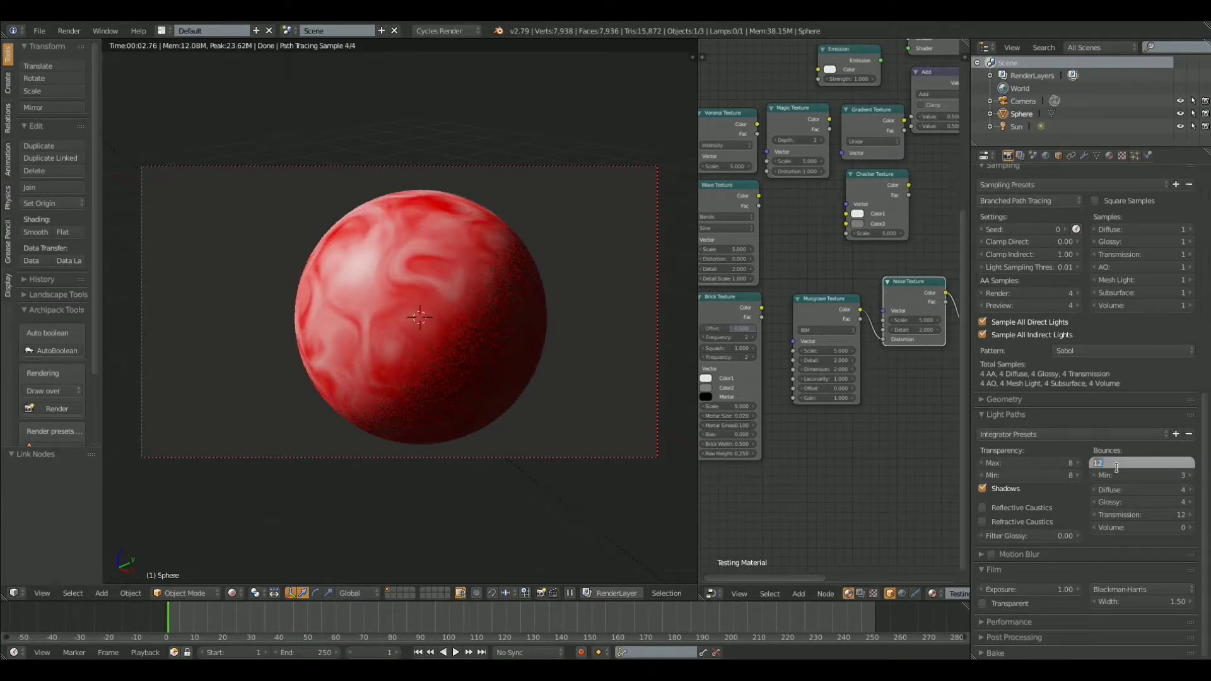
text(4)
key(Return)
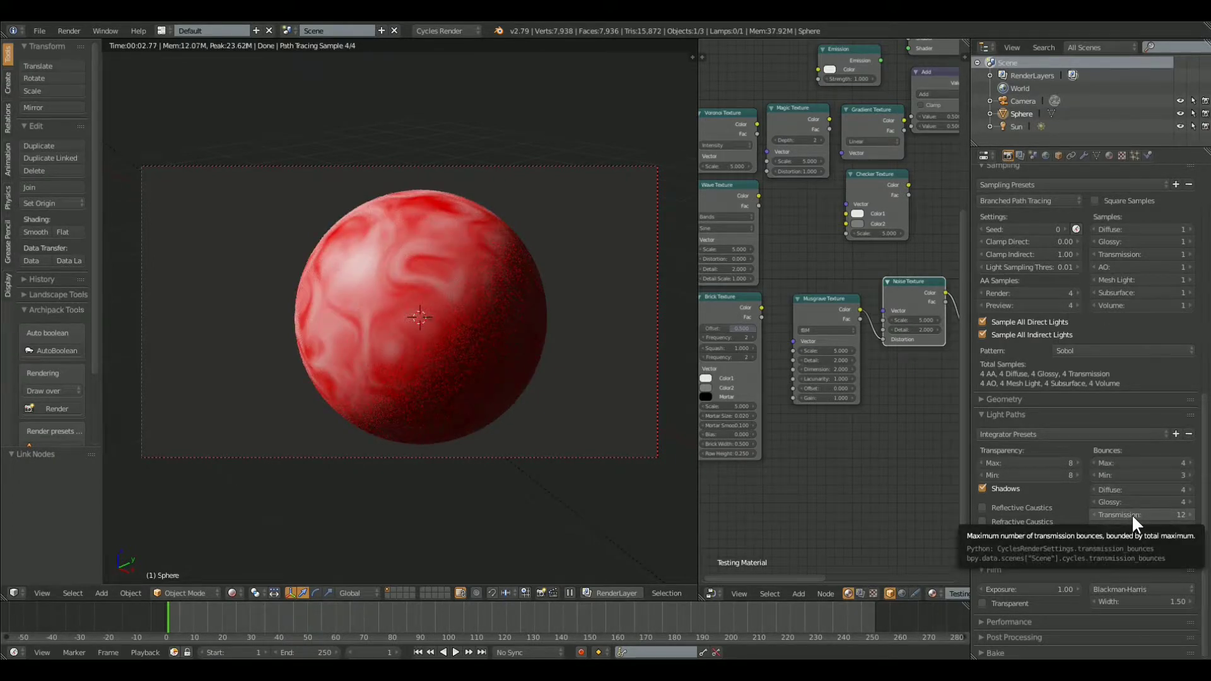
click(1135, 493)
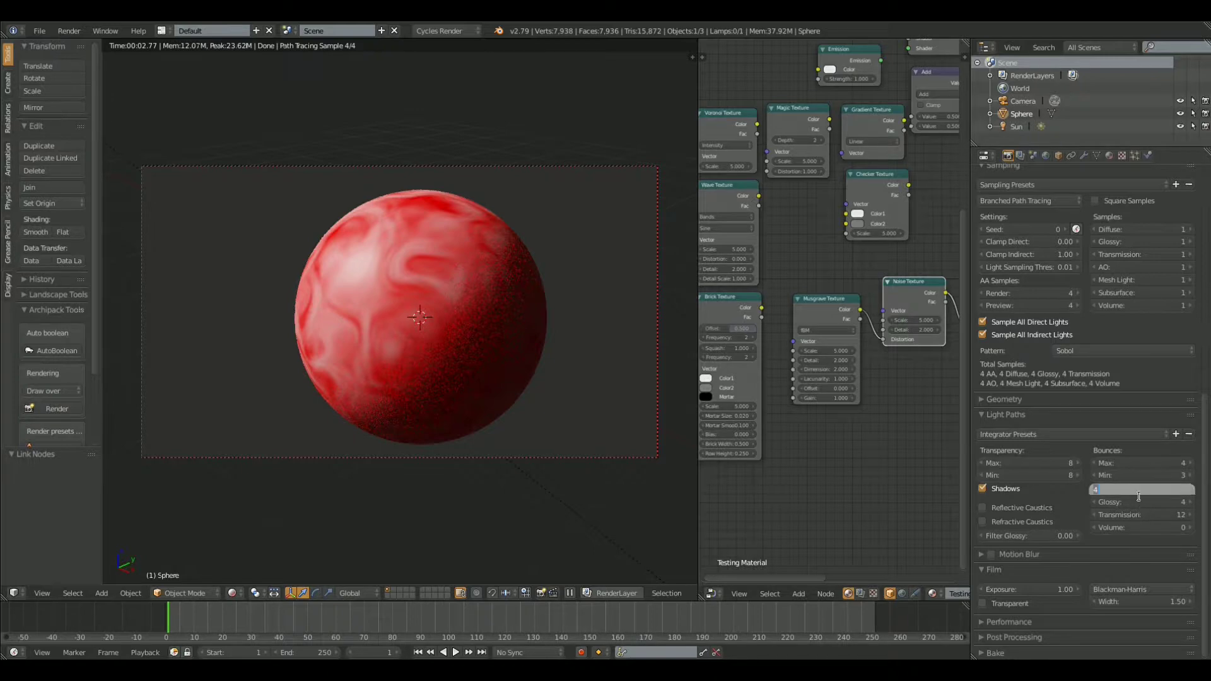
text(2)
key(Return)
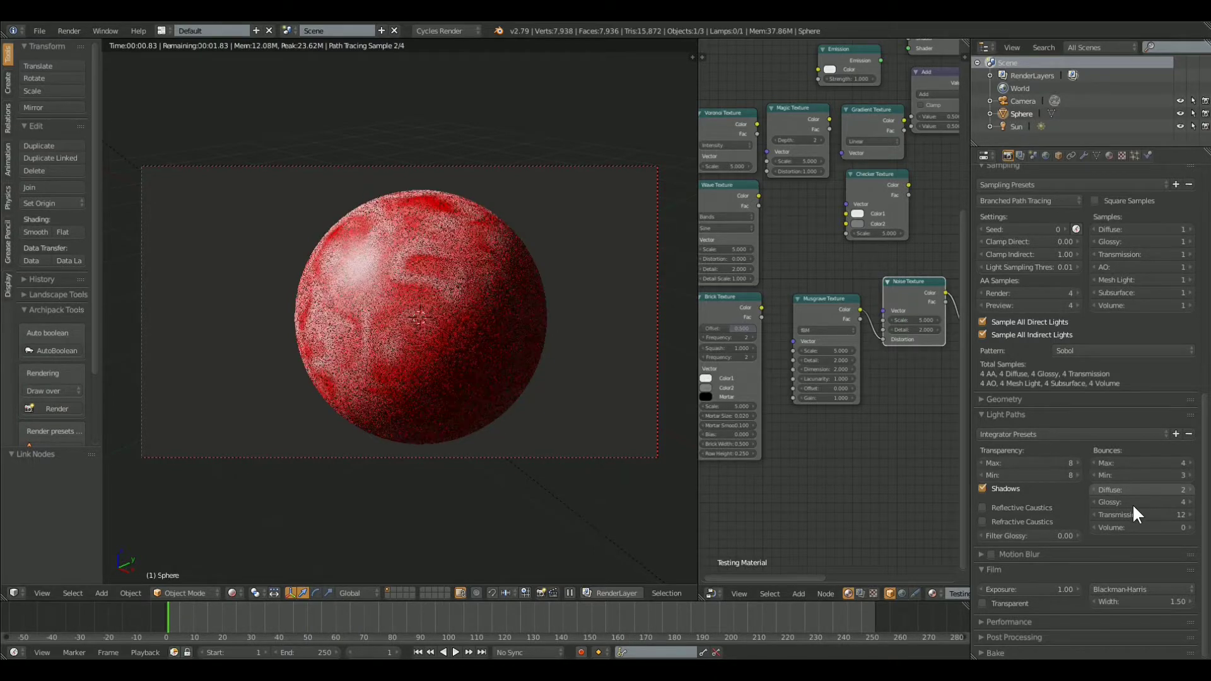
click(1136, 503)
text(2)
key(Return)
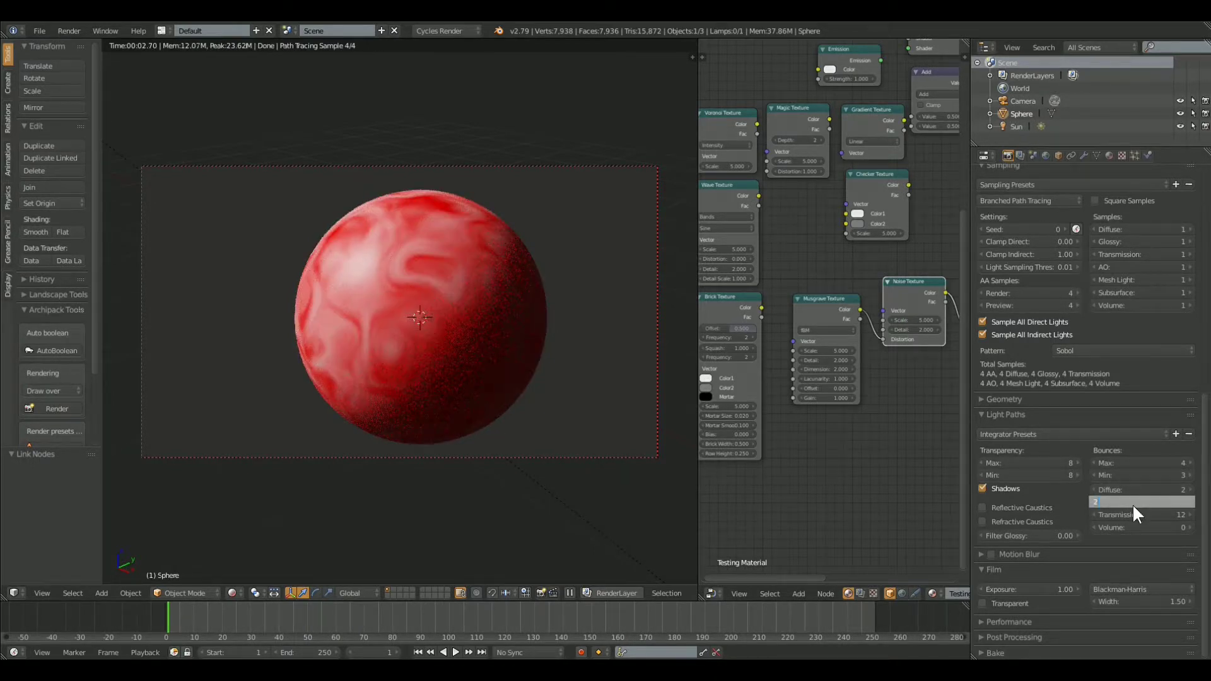
click(1133, 510)
text(5)
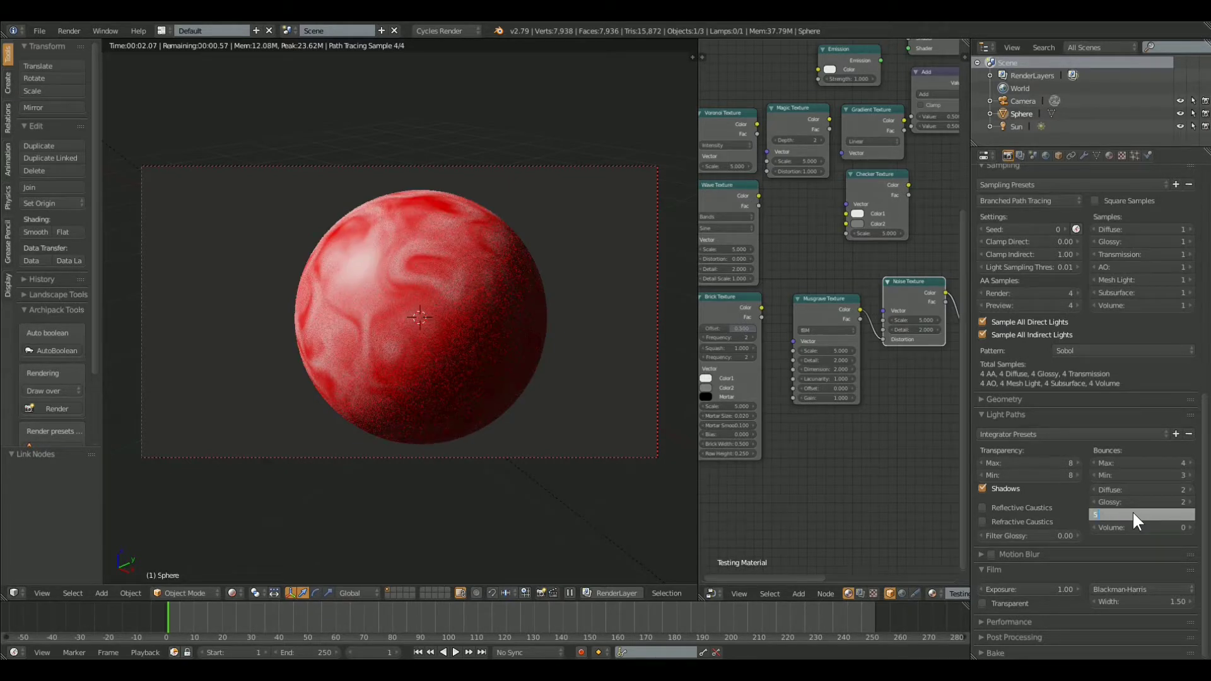
key(Return)
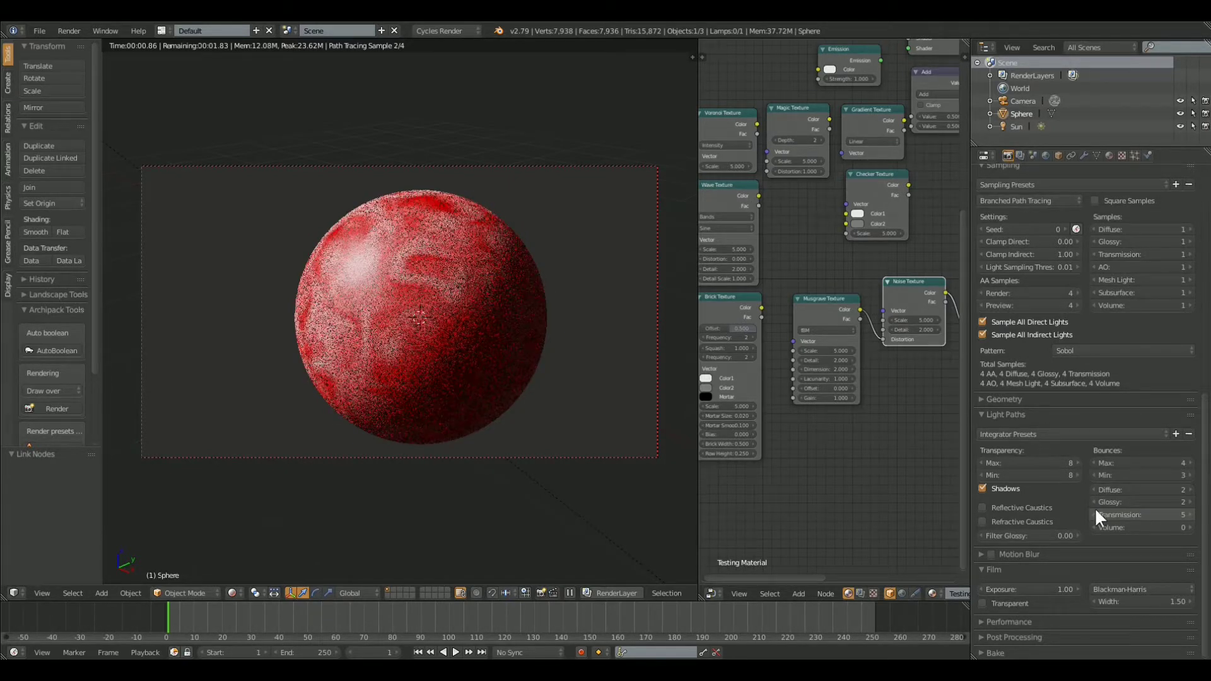
Step: Set the minimum and maximum transparency bounces in Light Paths both to 5
click(1034, 476)
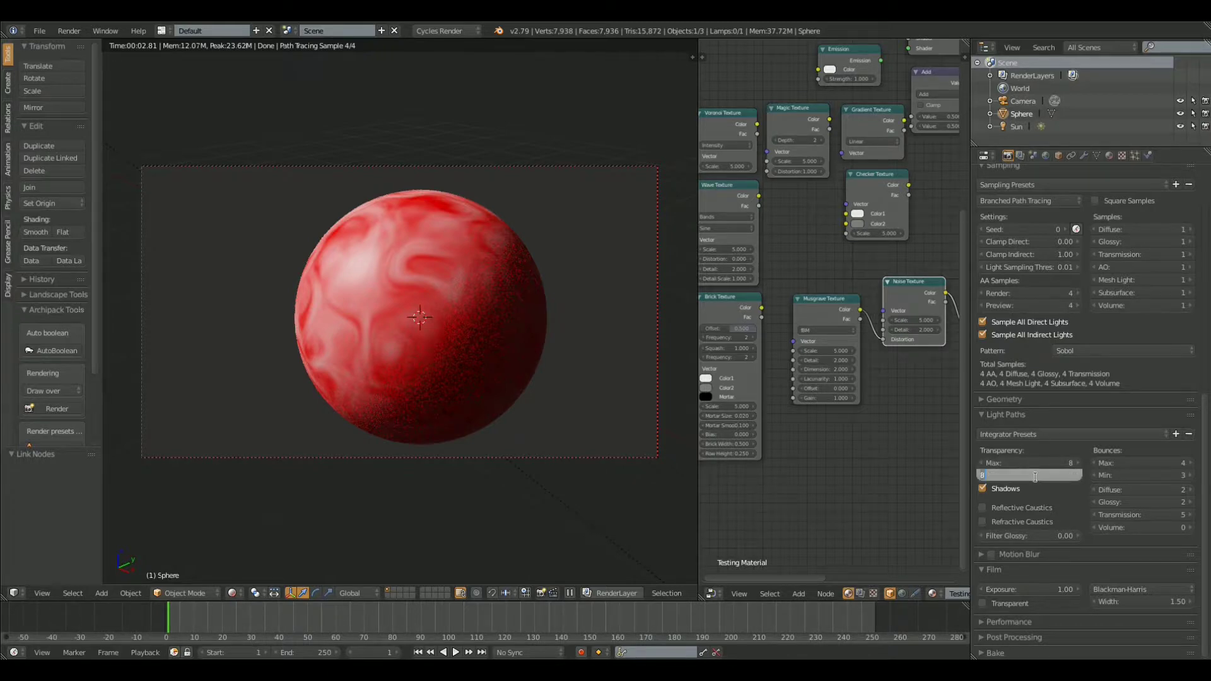
key(Return)
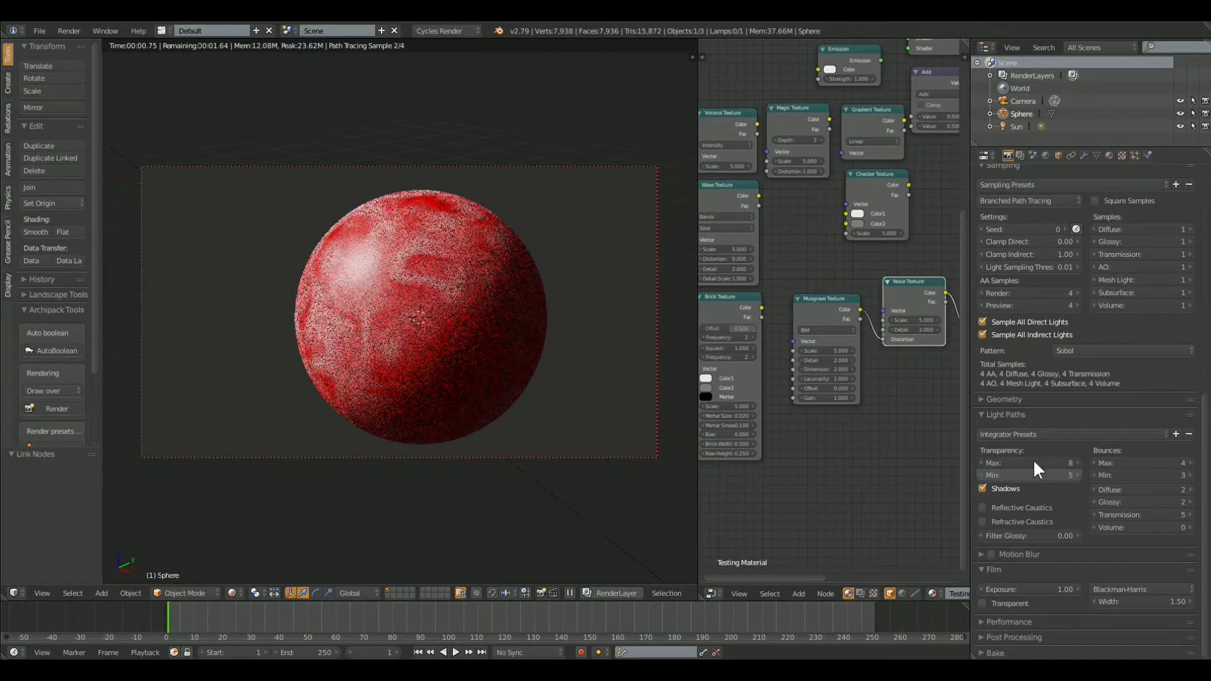
click(1034, 461)
text(5)
key(Return)
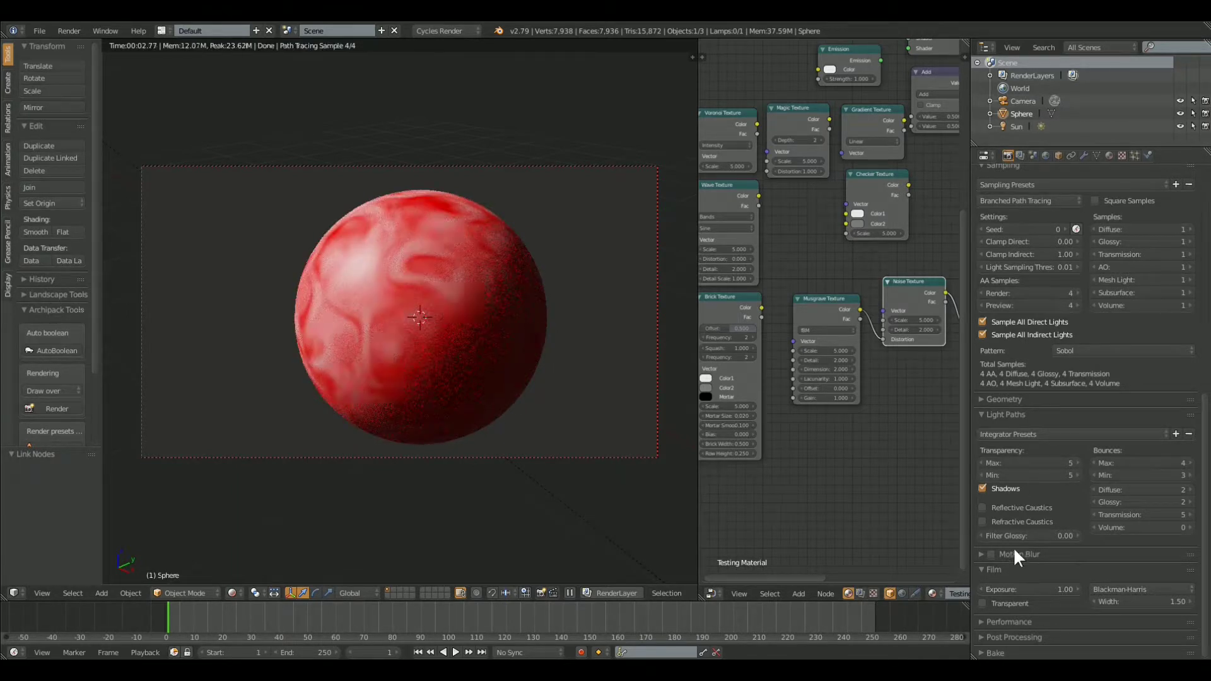
Step: Collapse the Light Paths and Sampling settings and return to the start of the render properties
click(982, 414)
scroll(1043, 441, up, 5)
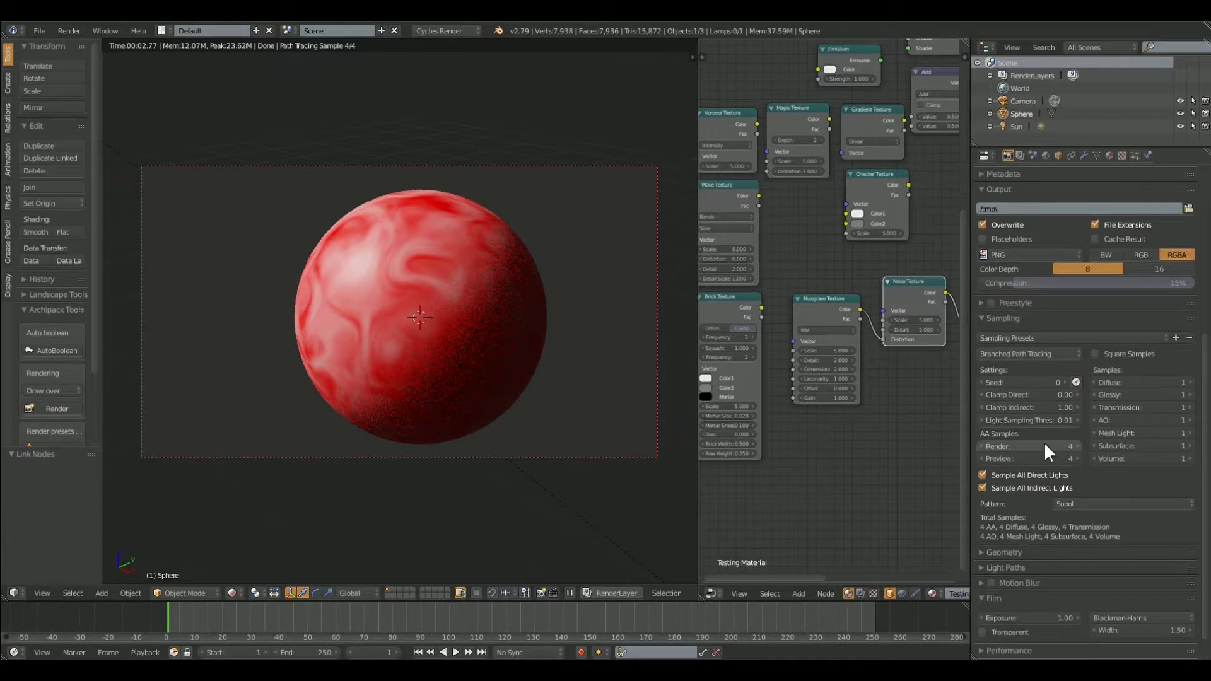
click(983, 318)
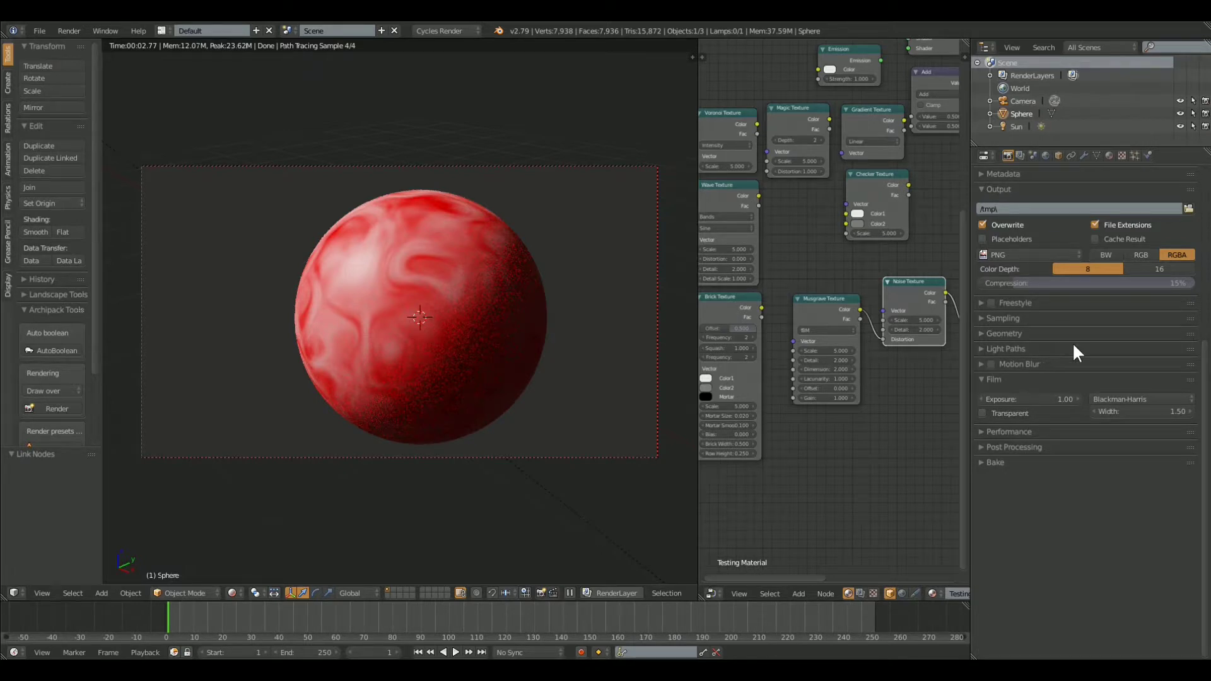
scroll(1073, 342, up, 9)
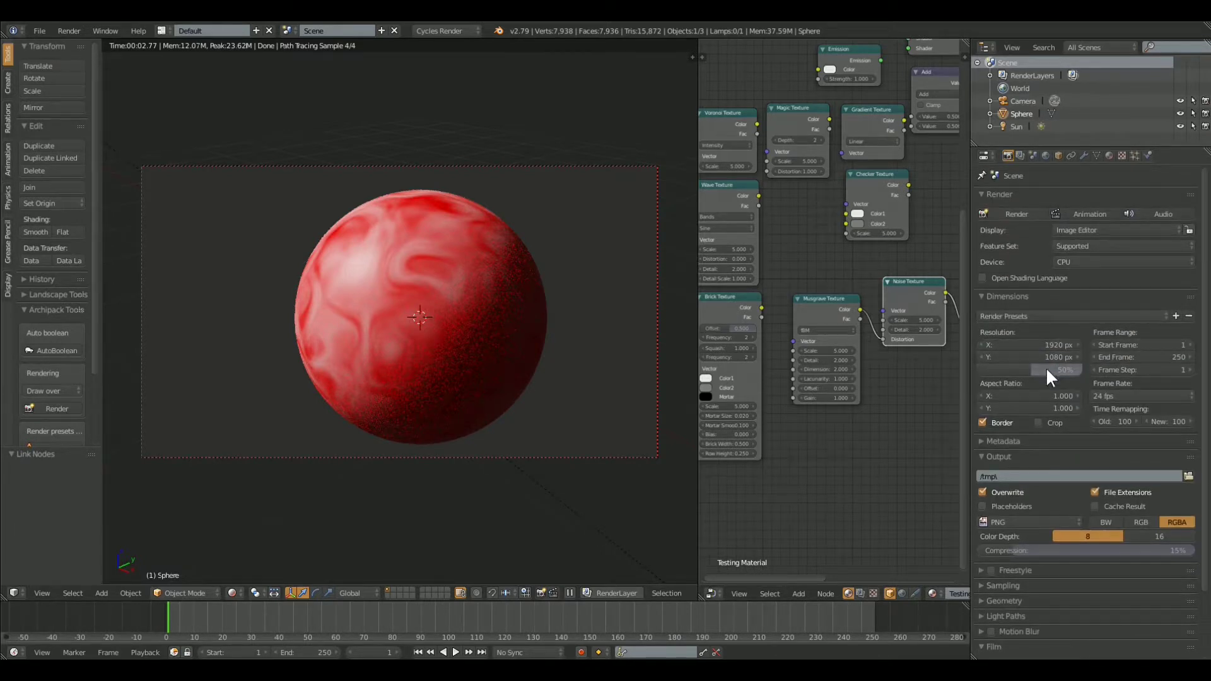
Step: Darken the world's surface color to black
click(1046, 155)
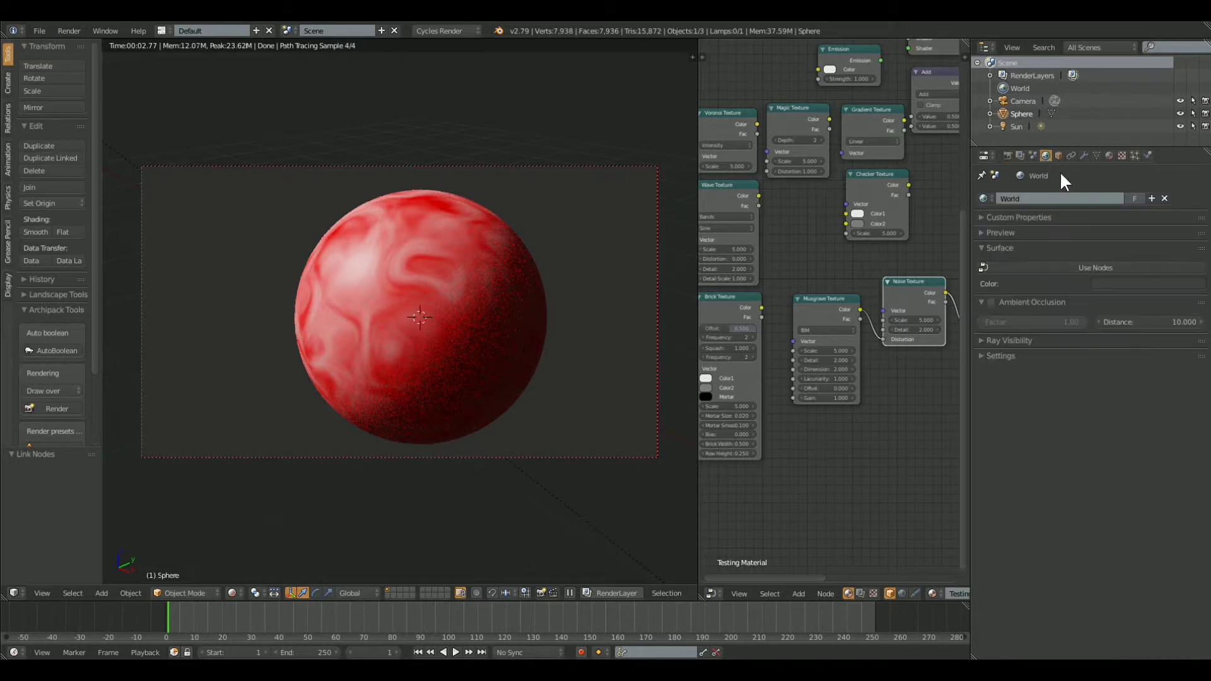
click(1114, 285)
click(1195, 202)
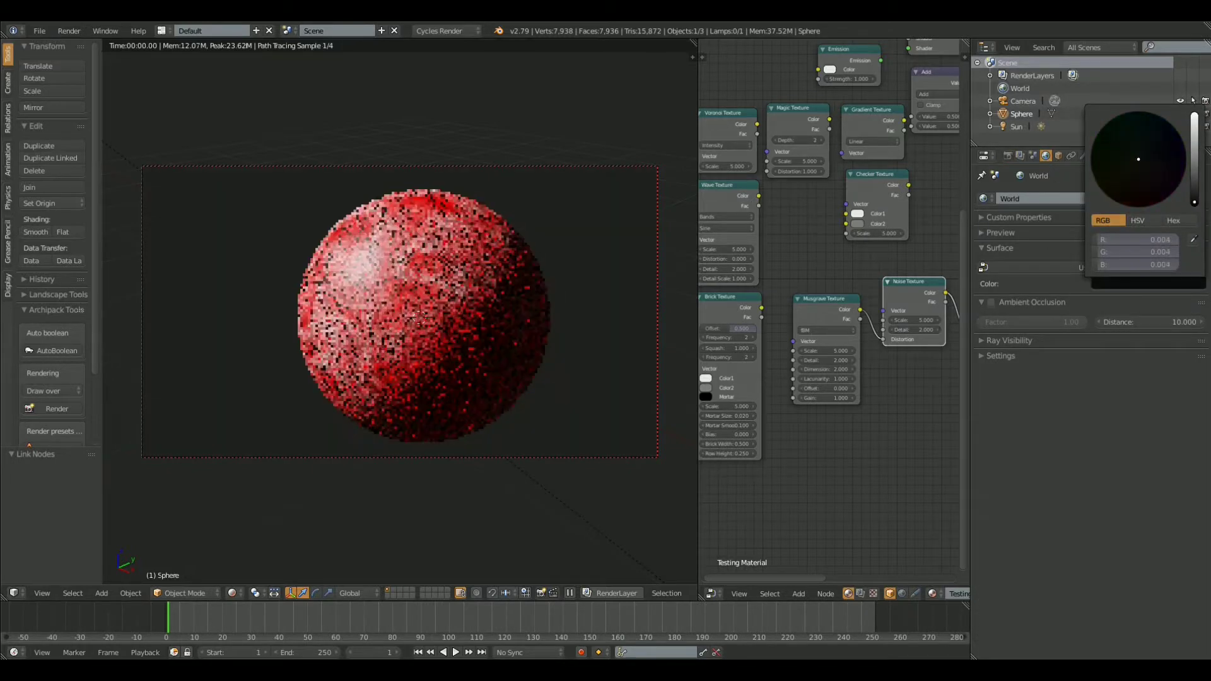
Step: Enable Denoising for the render layer
click(1006, 155)
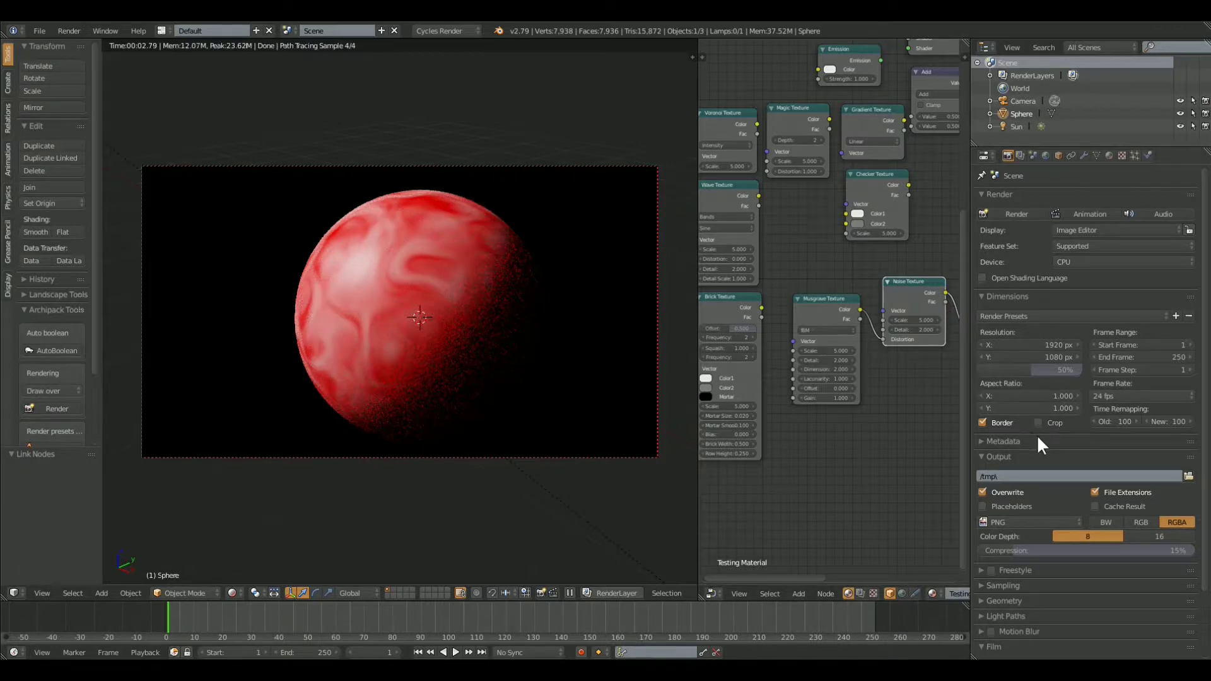
click(1020, 155)
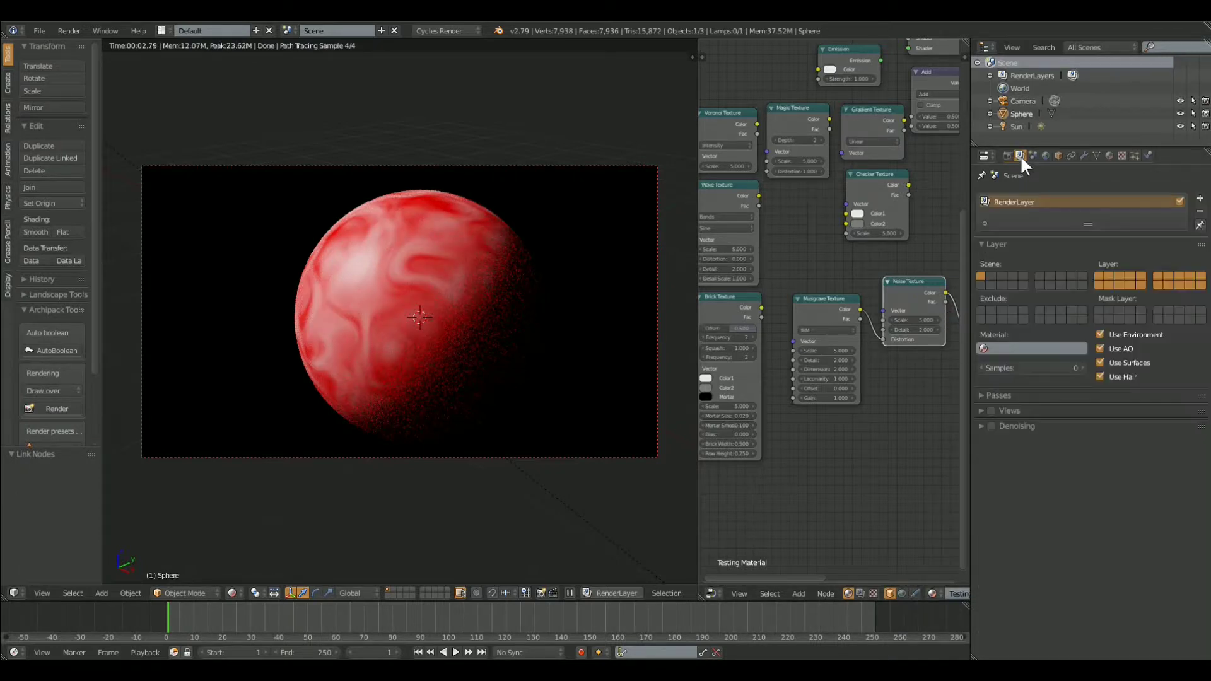
click(991, 426)
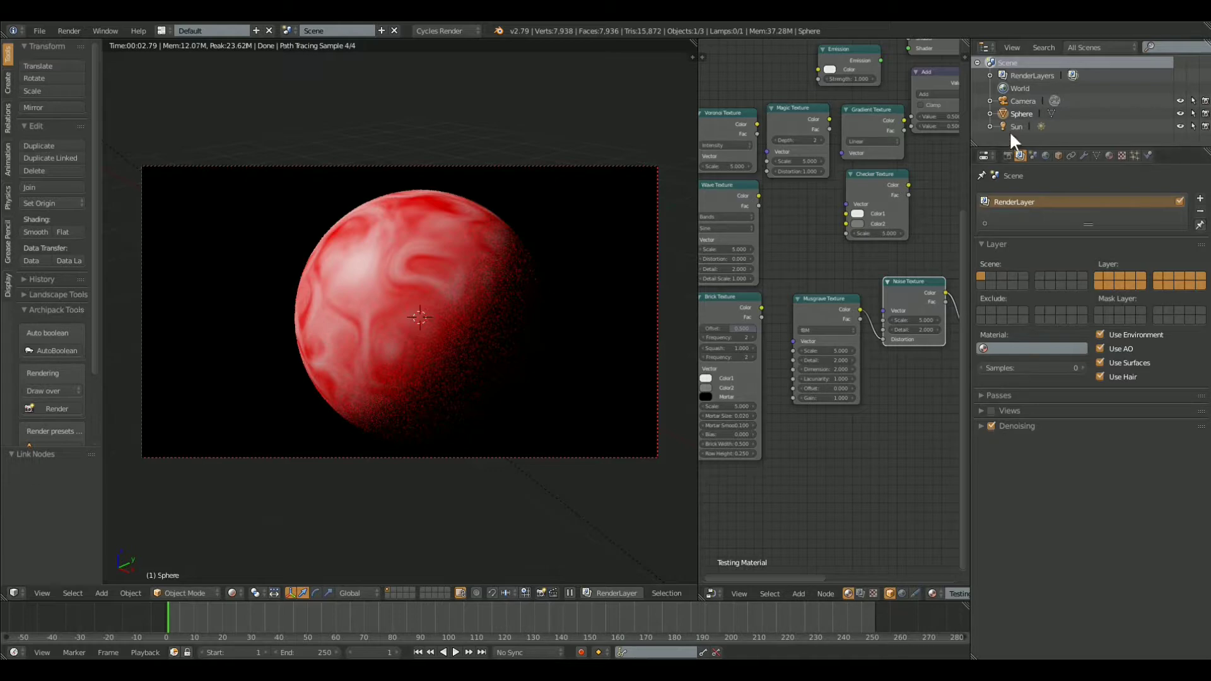
Step: Try a render resolution scale of 100% and put it back to 50%
click(1008, 156)
drag(1039, 371, 1074, 373)
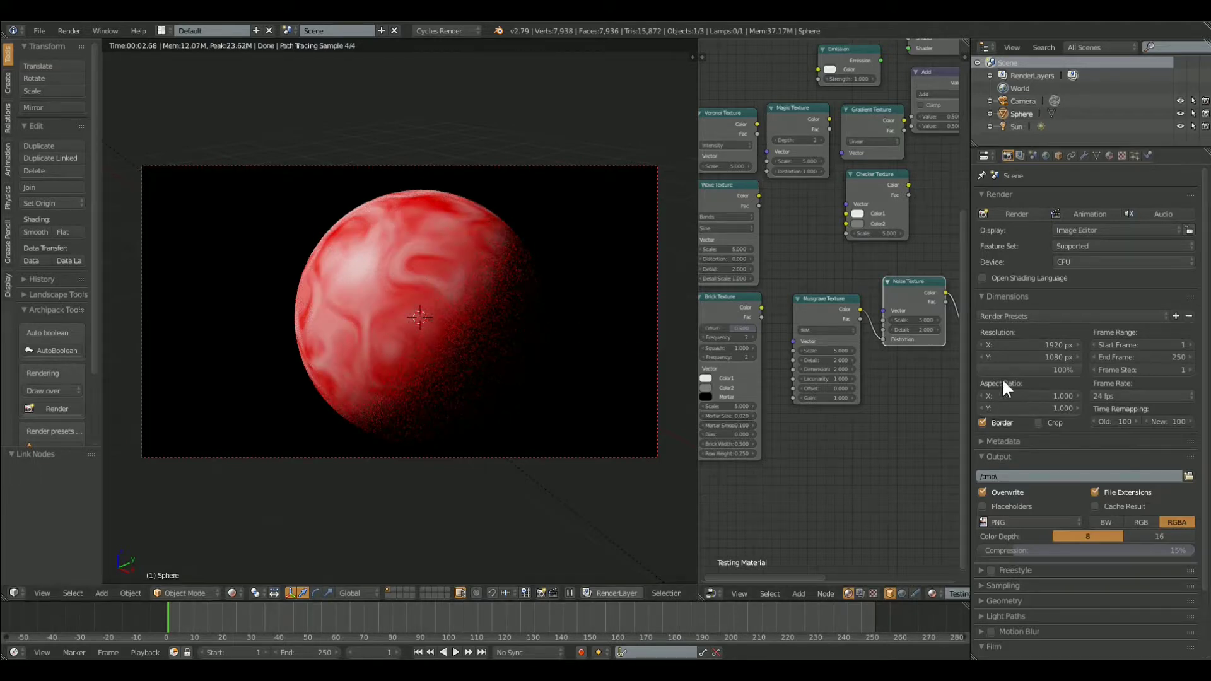
click(1024, 372)
text(50)
key(Return)
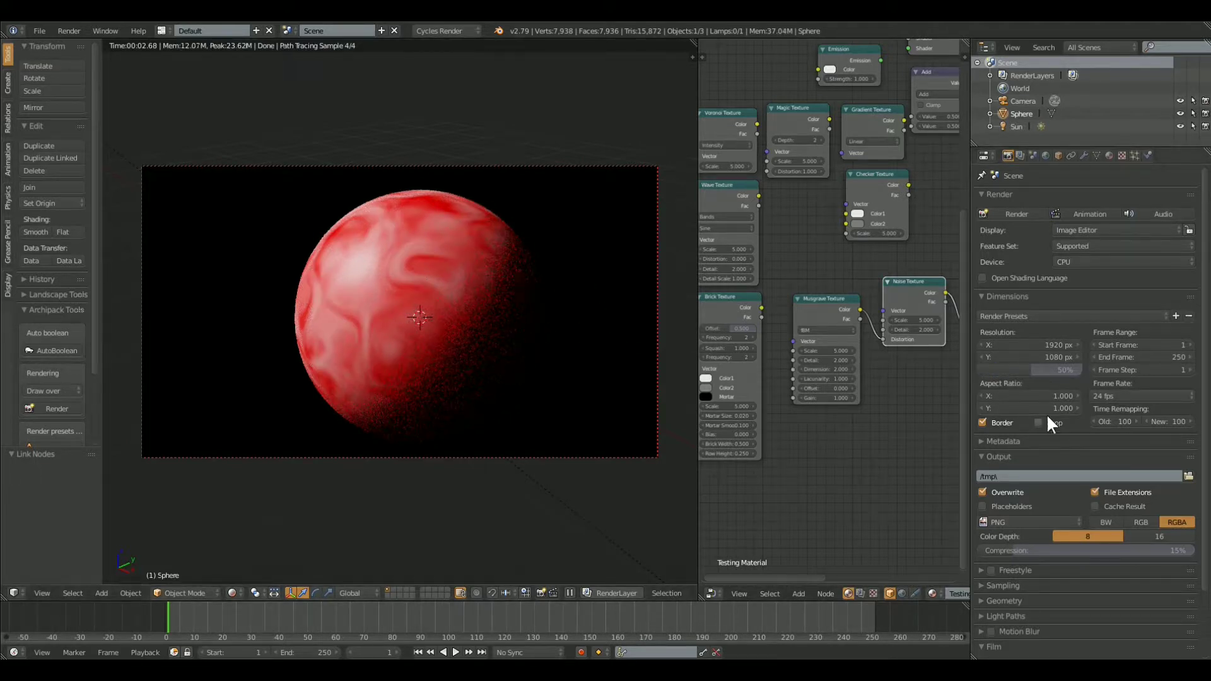
Step: Set the render resolution scale to 10% and render the current frame
click(1052, 372)
text(10)
key(Return)
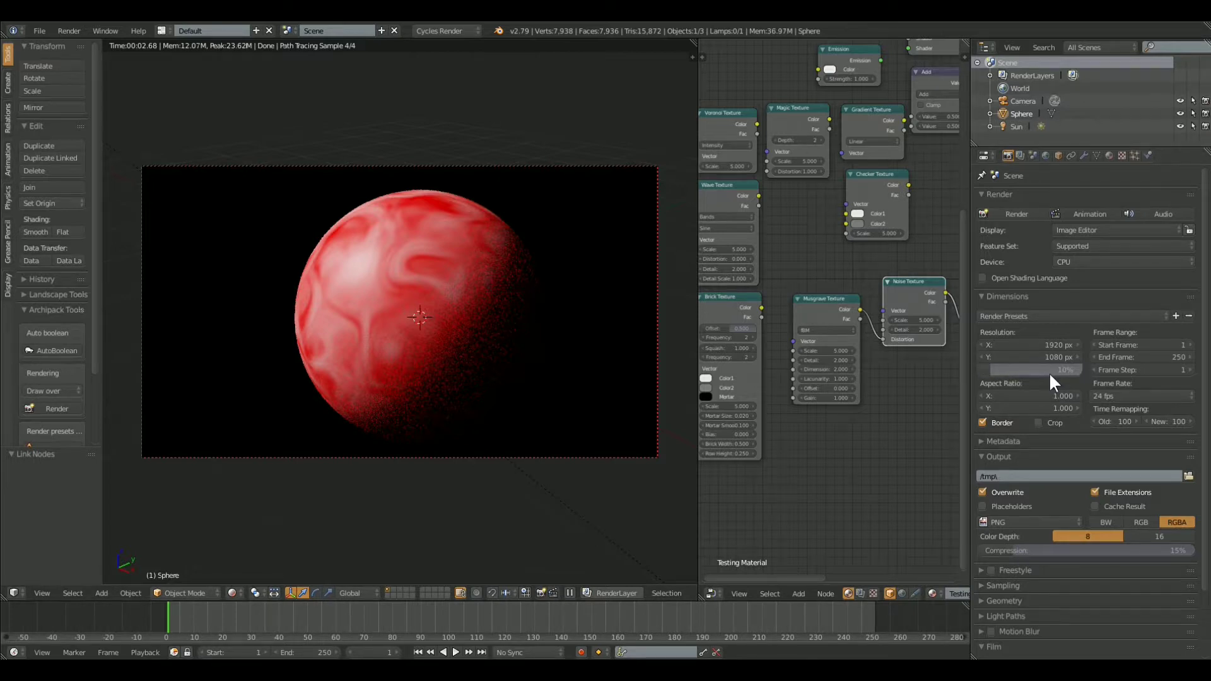
key(F12)
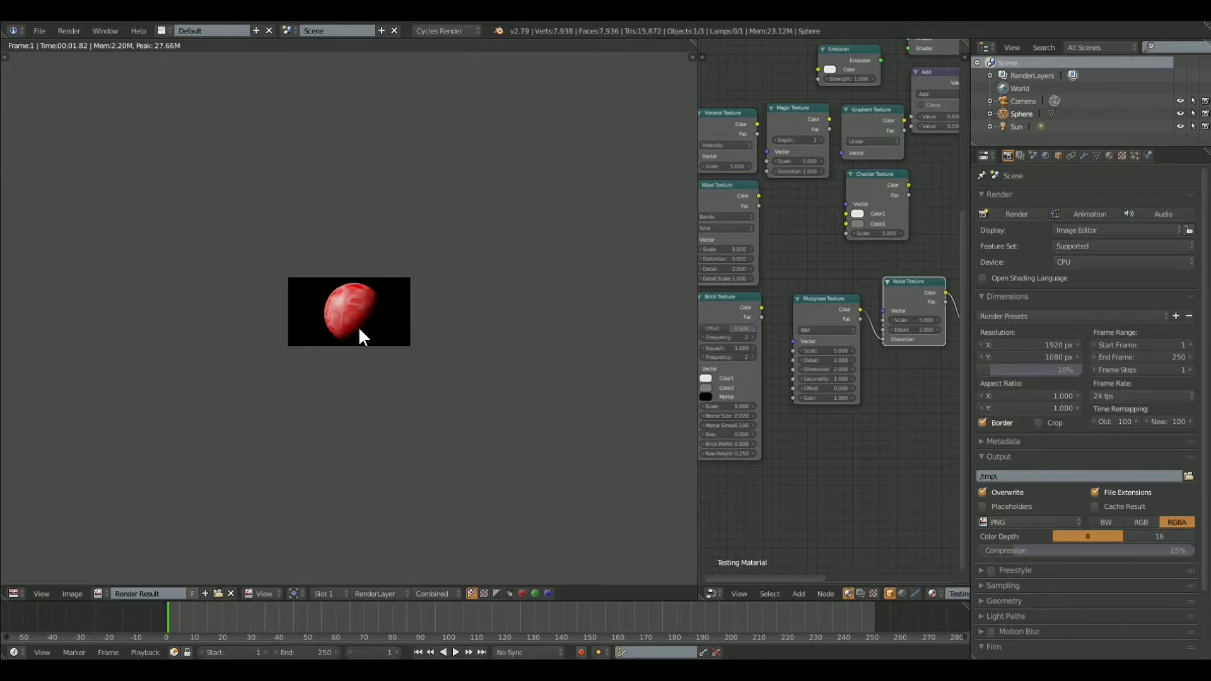
Step: Set the render resolution scale to 50% and render the current frame
scroll(358, 327, up, 5)
scroll(387, 335, up, 1)
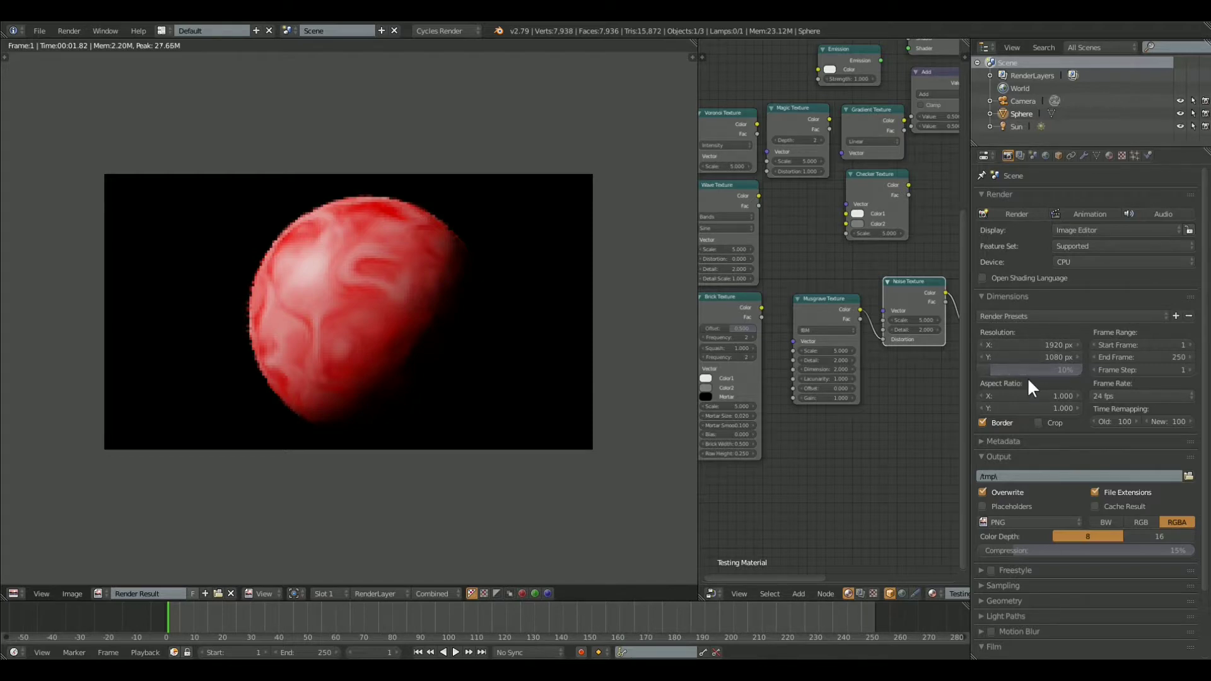
key(Escape)
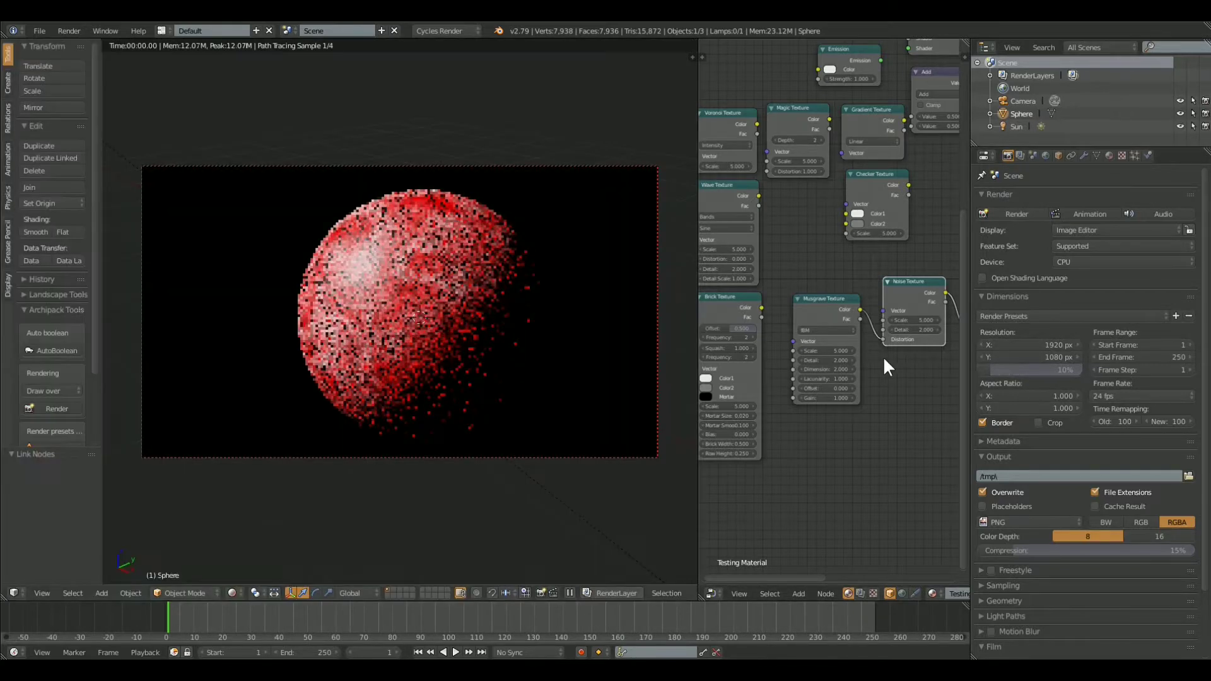
click(1006, 373)
text(50)
key(Return)
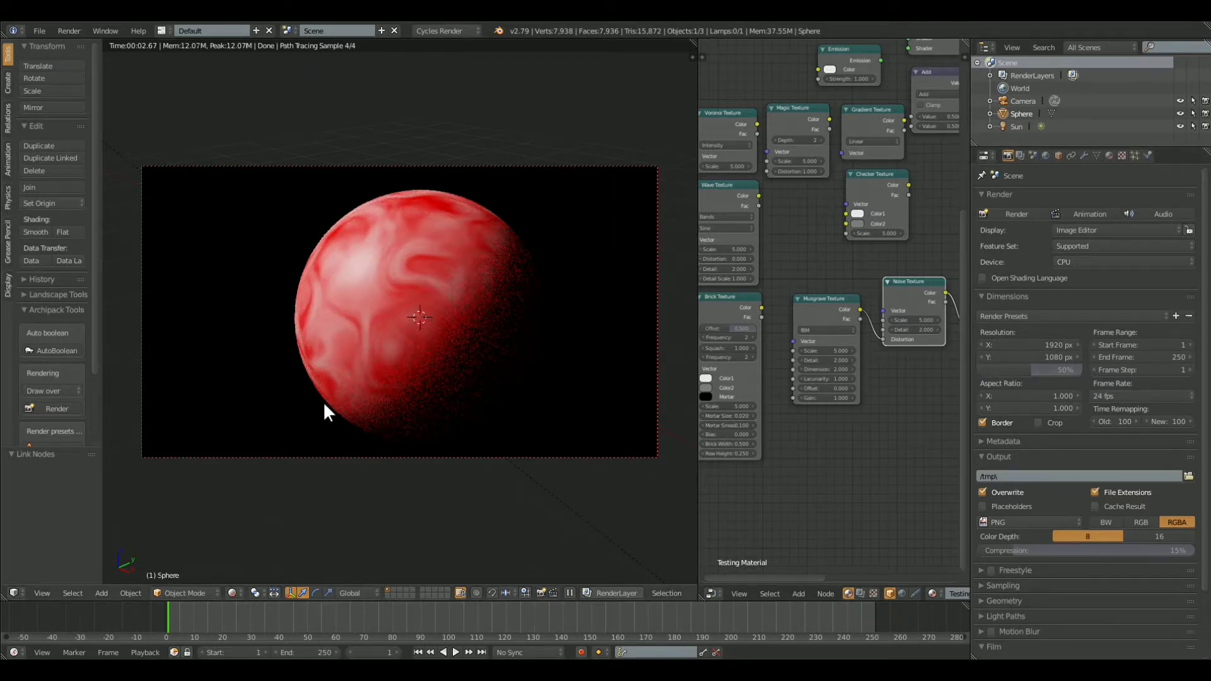
key(F12)
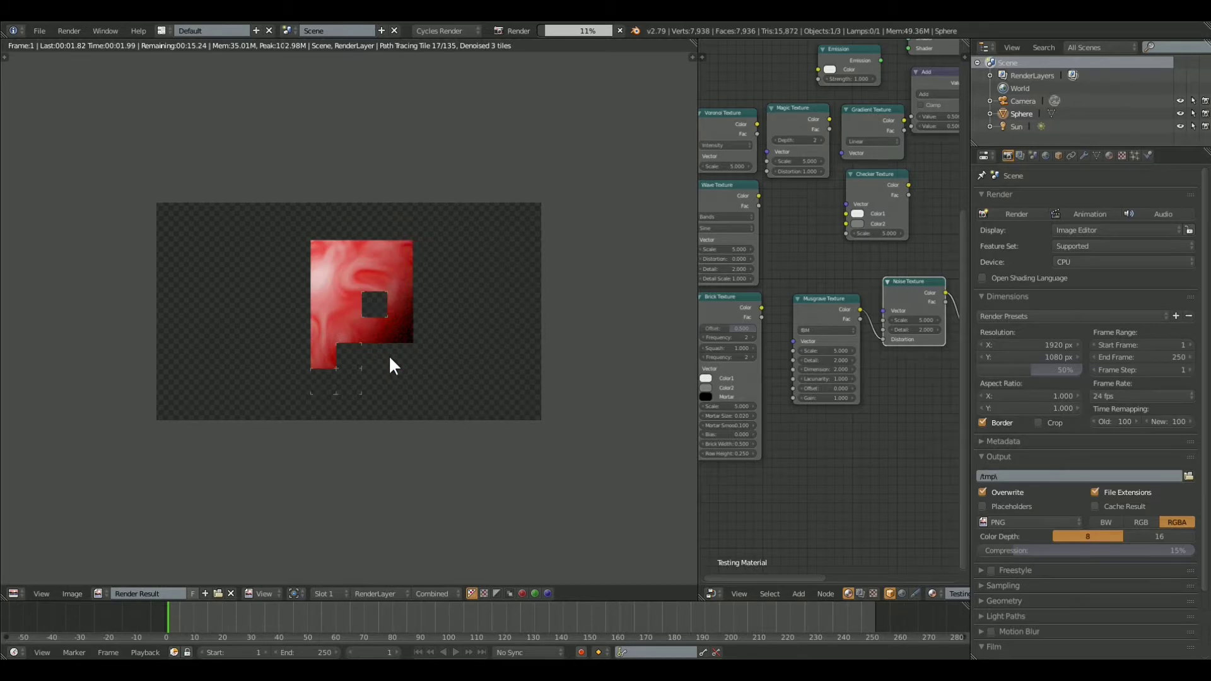
scroll(388, 354, up, 1)
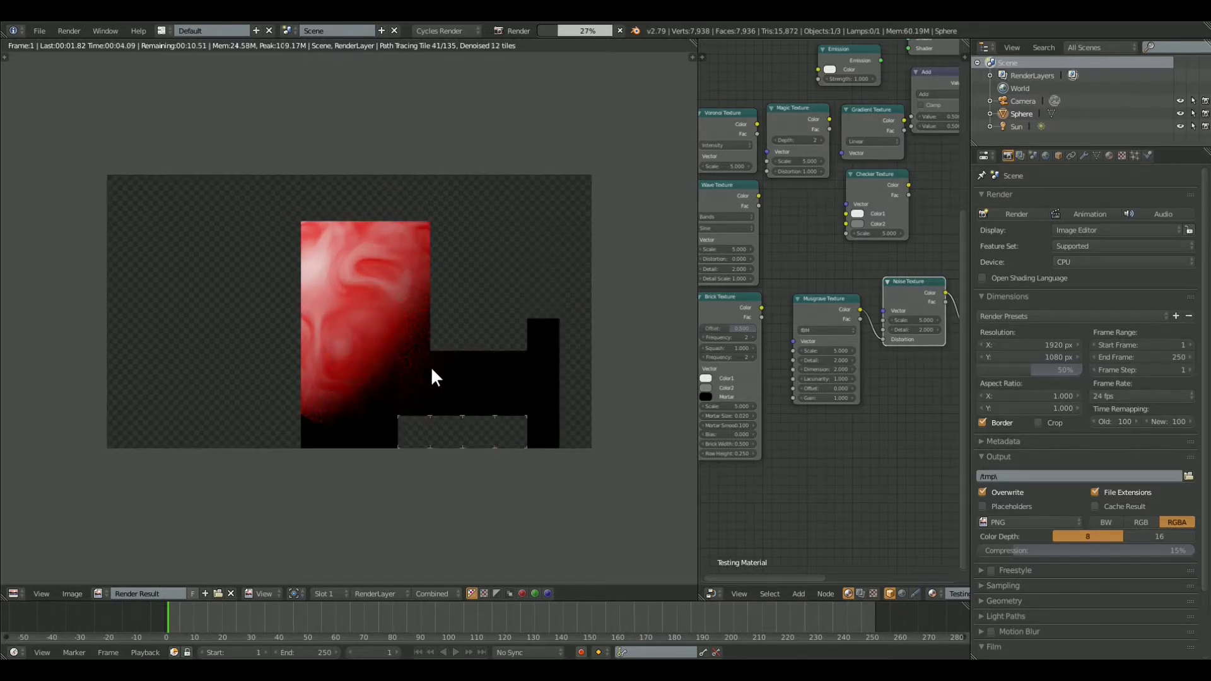
Step: Check the render layer's Denoising settings, leave the render view and set the render resolution scale to 100%
click(1020, 154)
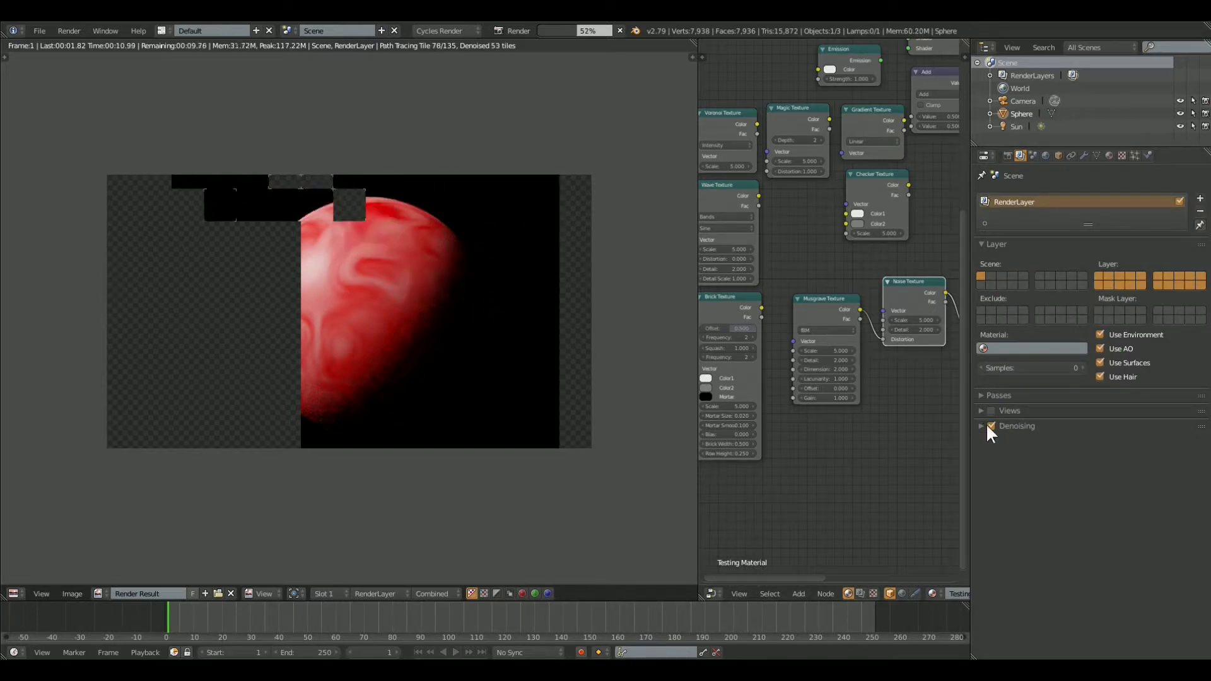
click(982, 425)
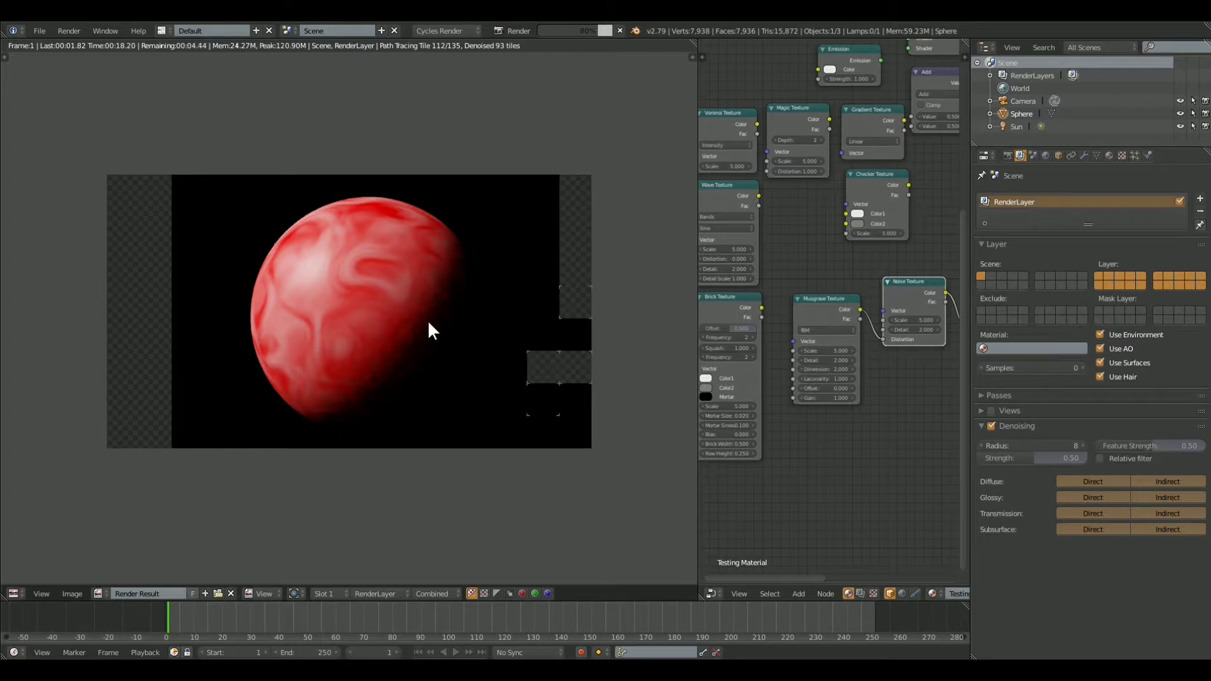
key(Escape)
key(Escape)
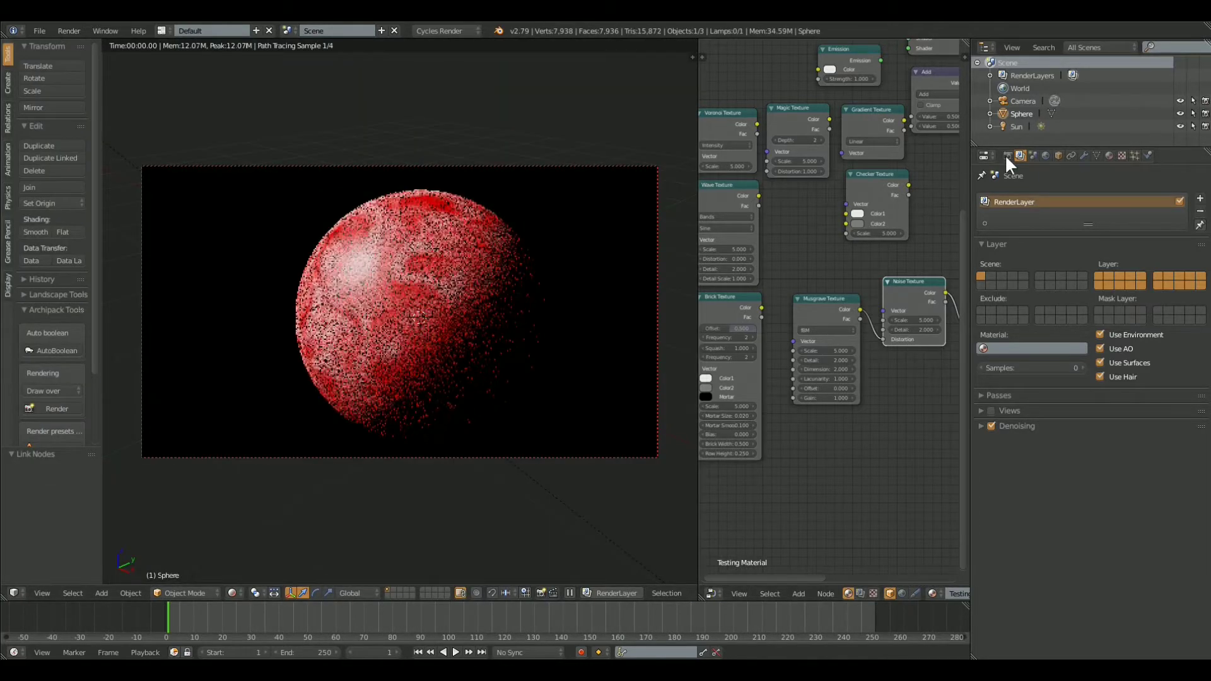
click(1006, 155)
drag(1042, 372, 1065, 371)
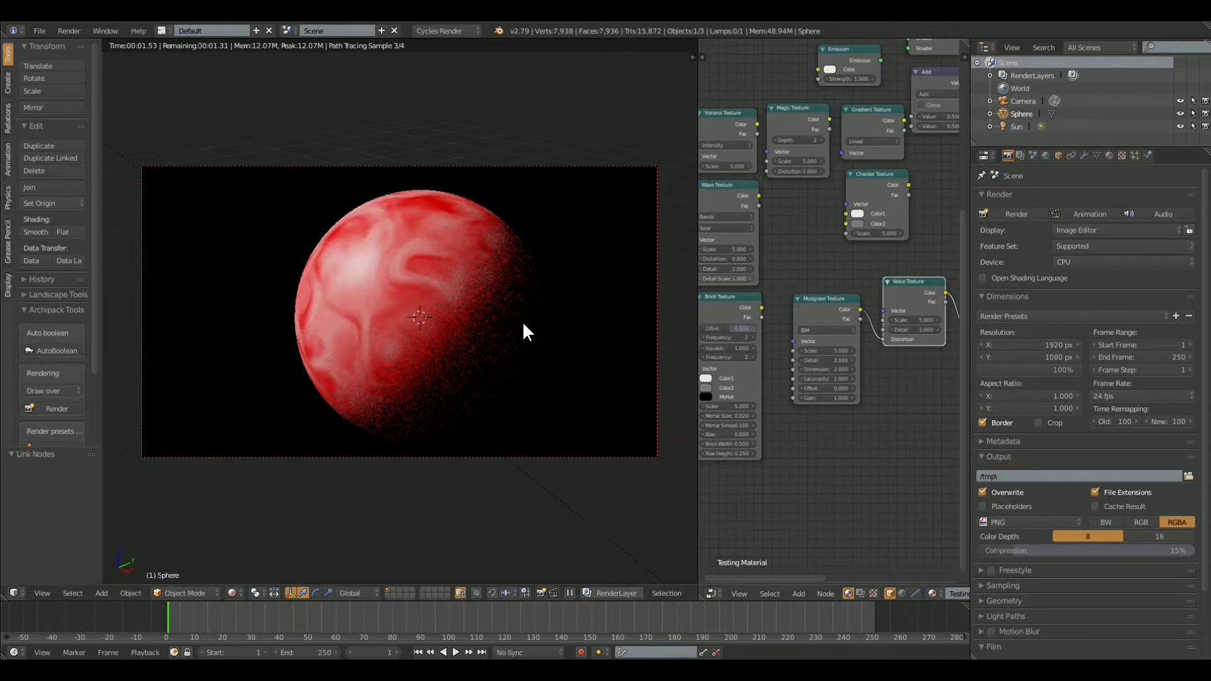
Step: Disable Denoising for the render layer and render the current frame
click(1020, 155)
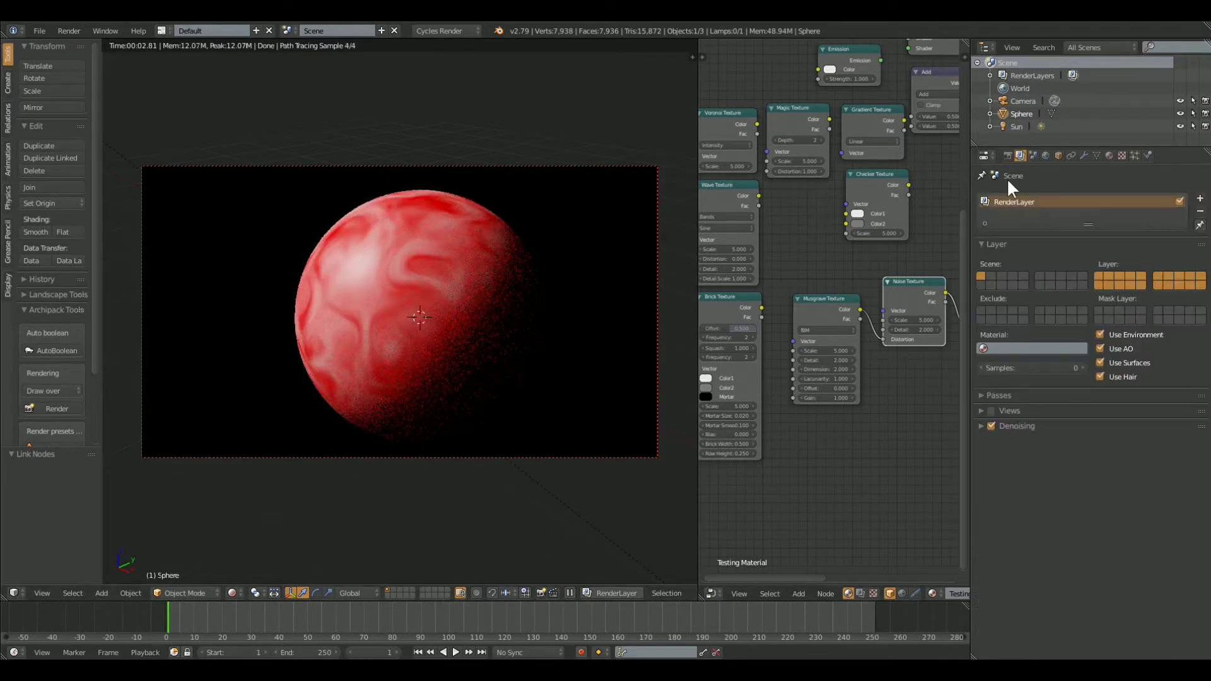
click(991, 427)
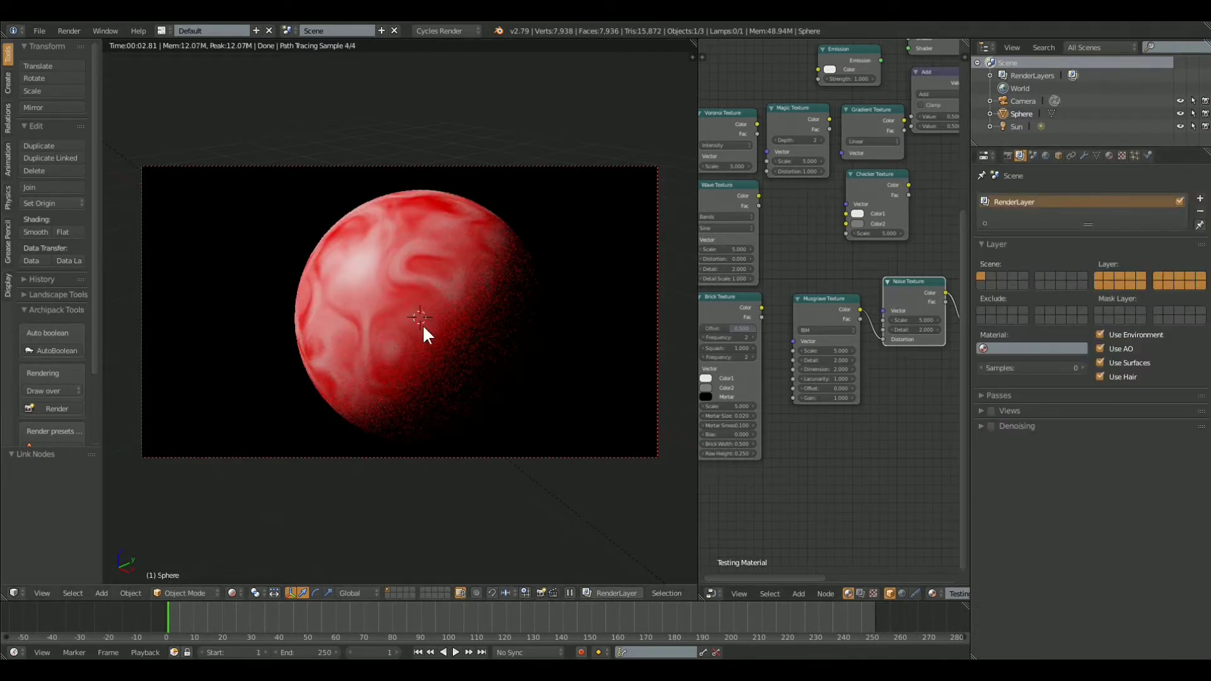
key(F12)
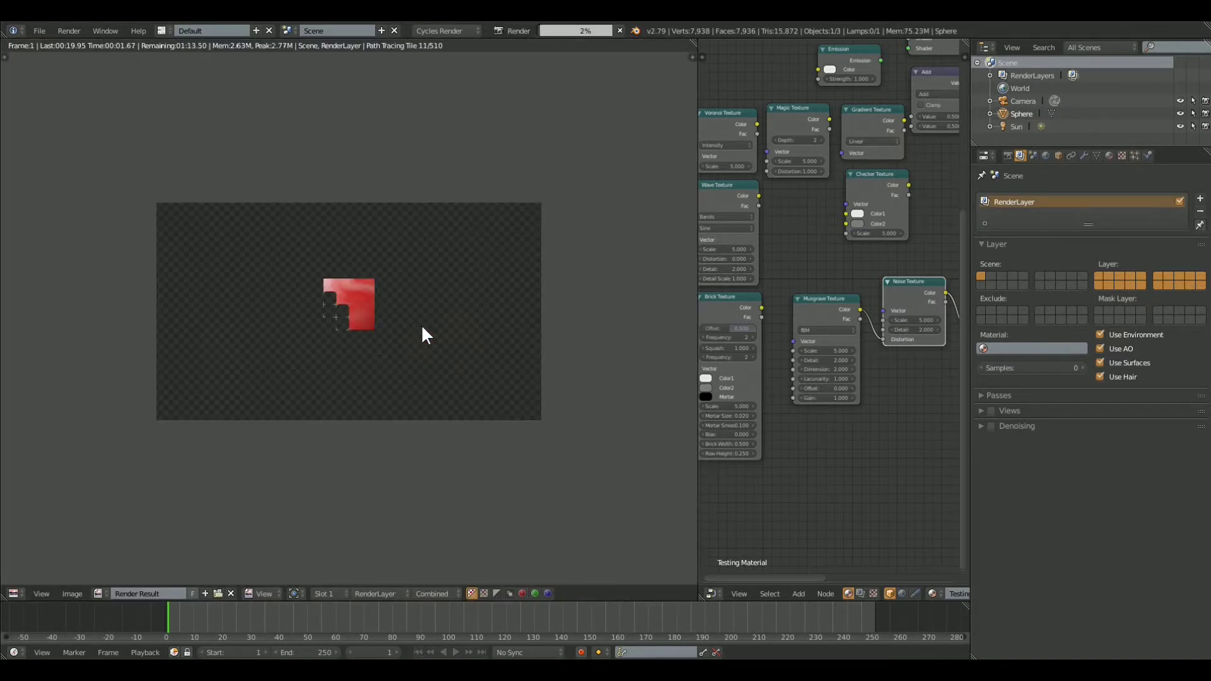
scroll(323, 316, up, 2)
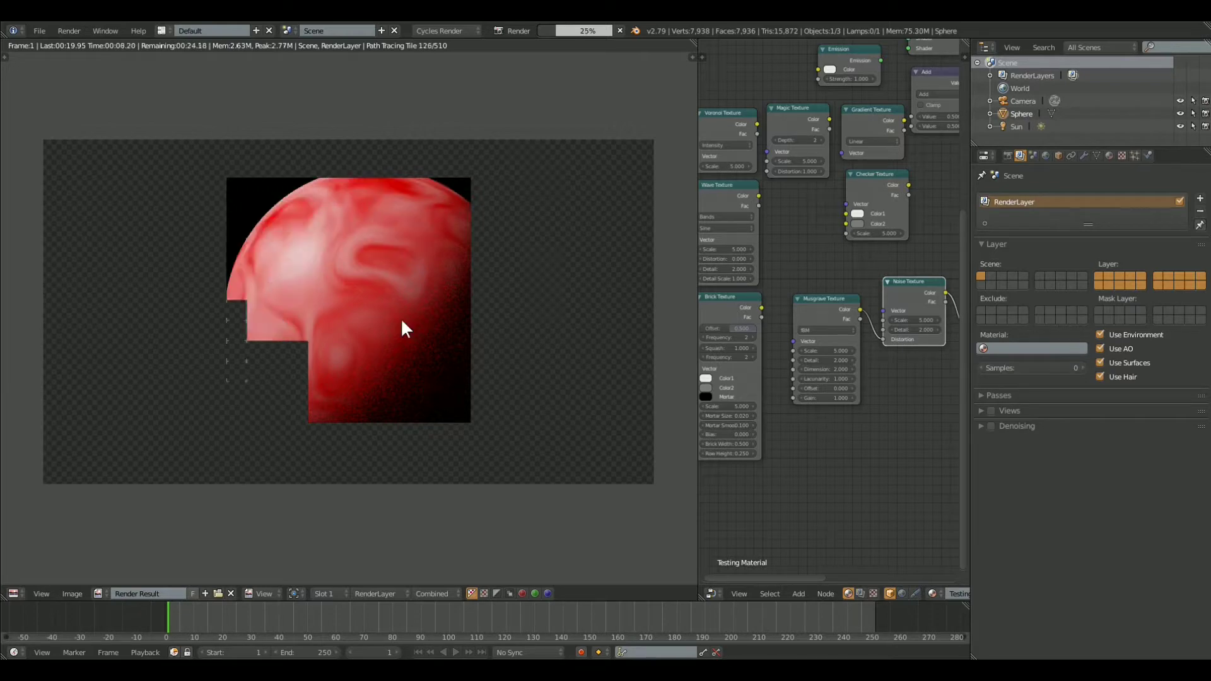
key(Escape)
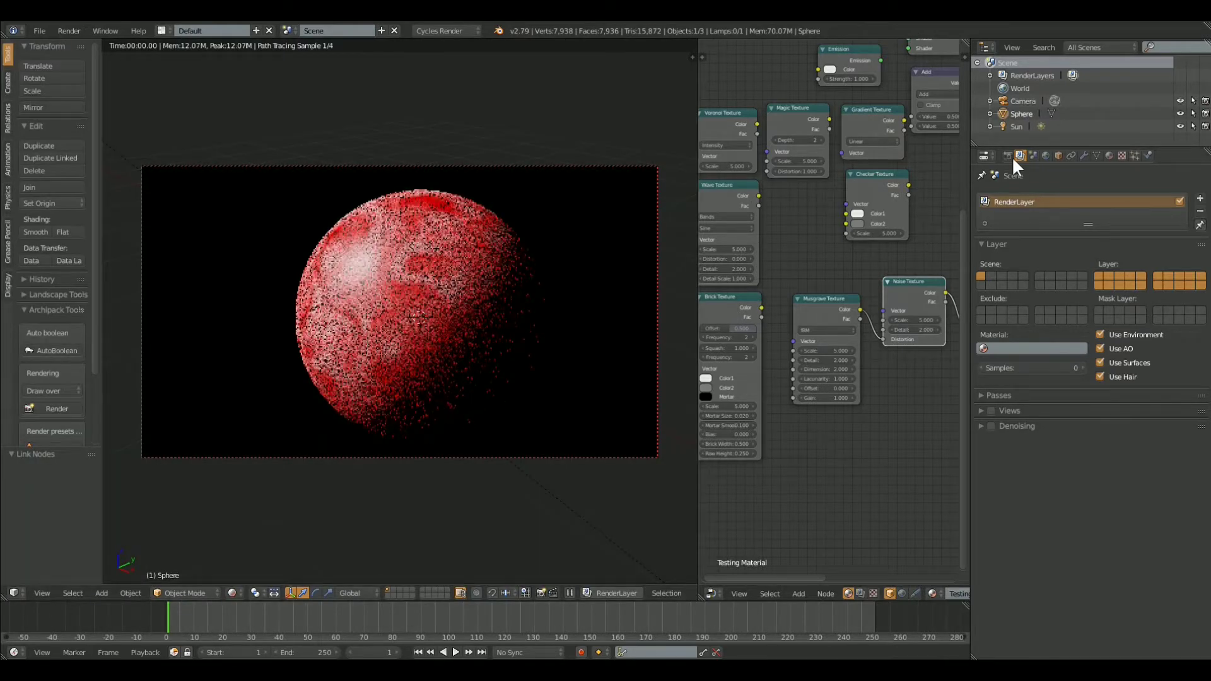
Step: Switch the sampling integrator to Path Tracing and render the current frame
click(1008, 156)
scroll(1076, 408, down, 3)
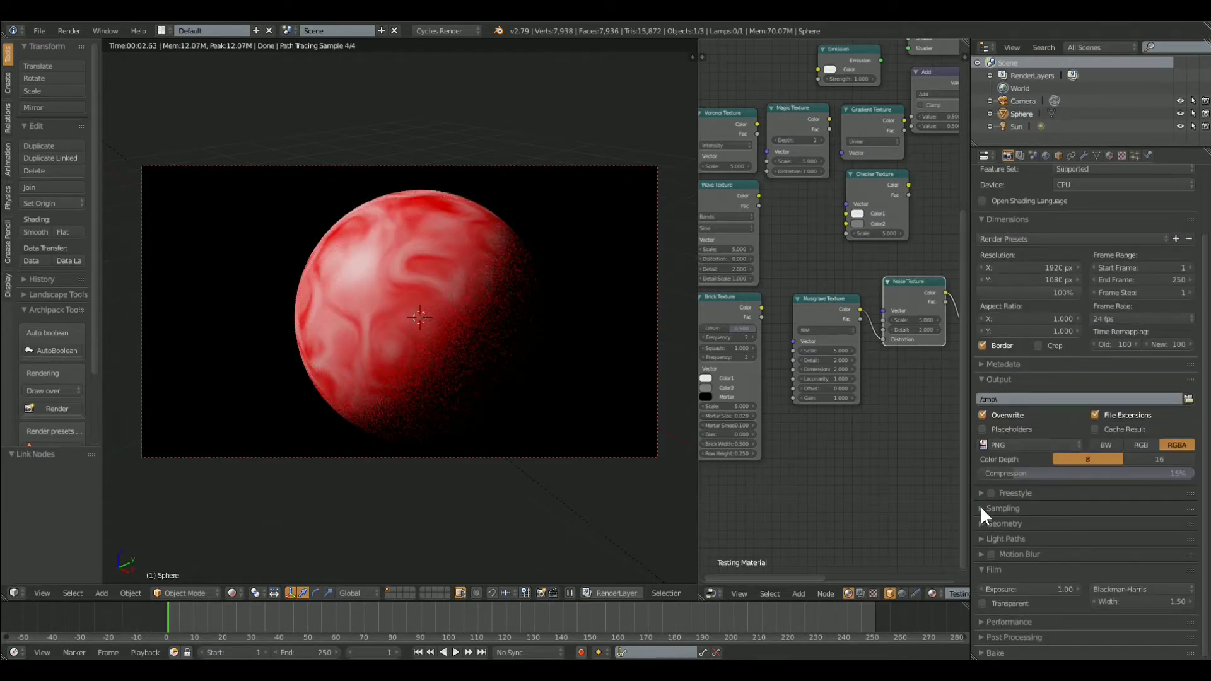
click(981, 509)
scroll(990, 503, down, 5)
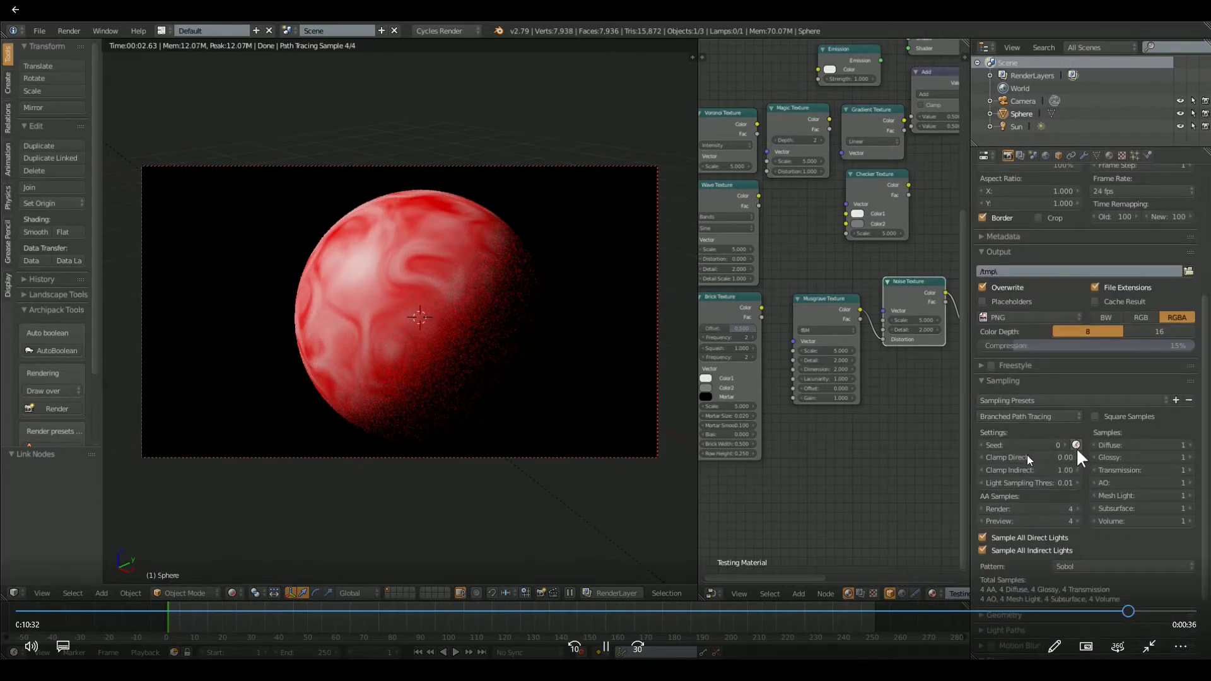
click(1059, 415)
click(1023, 386)
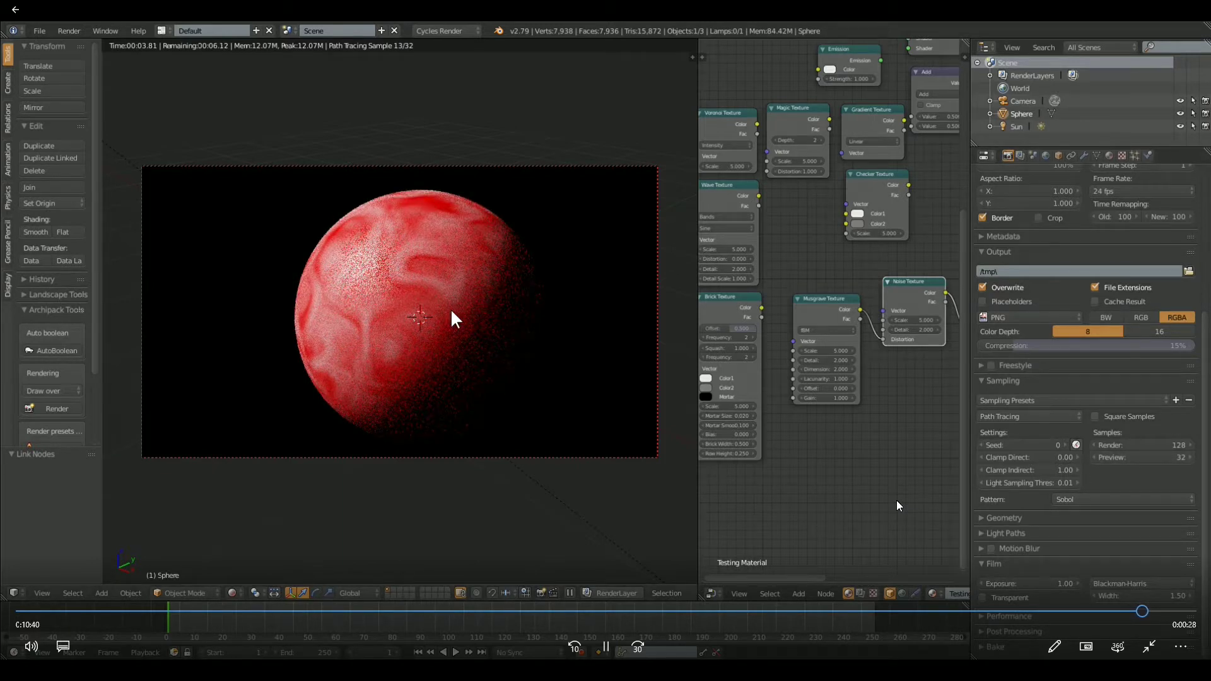
key(F12)
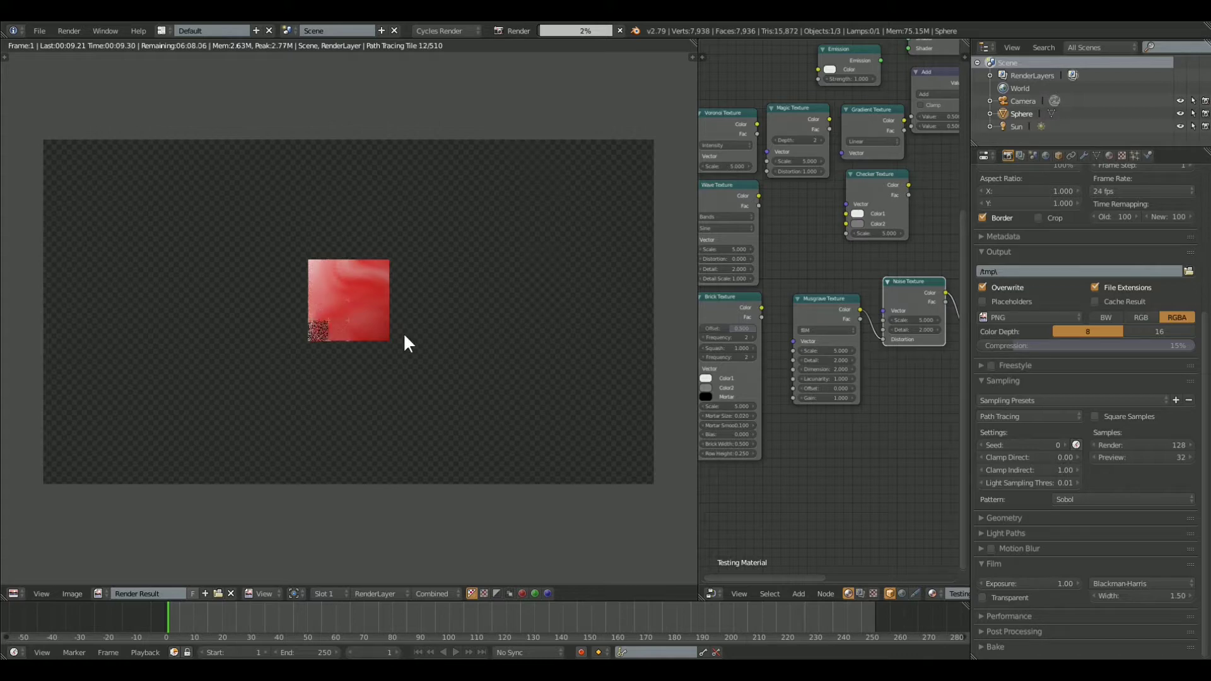
key(Escape)
key(Escape)
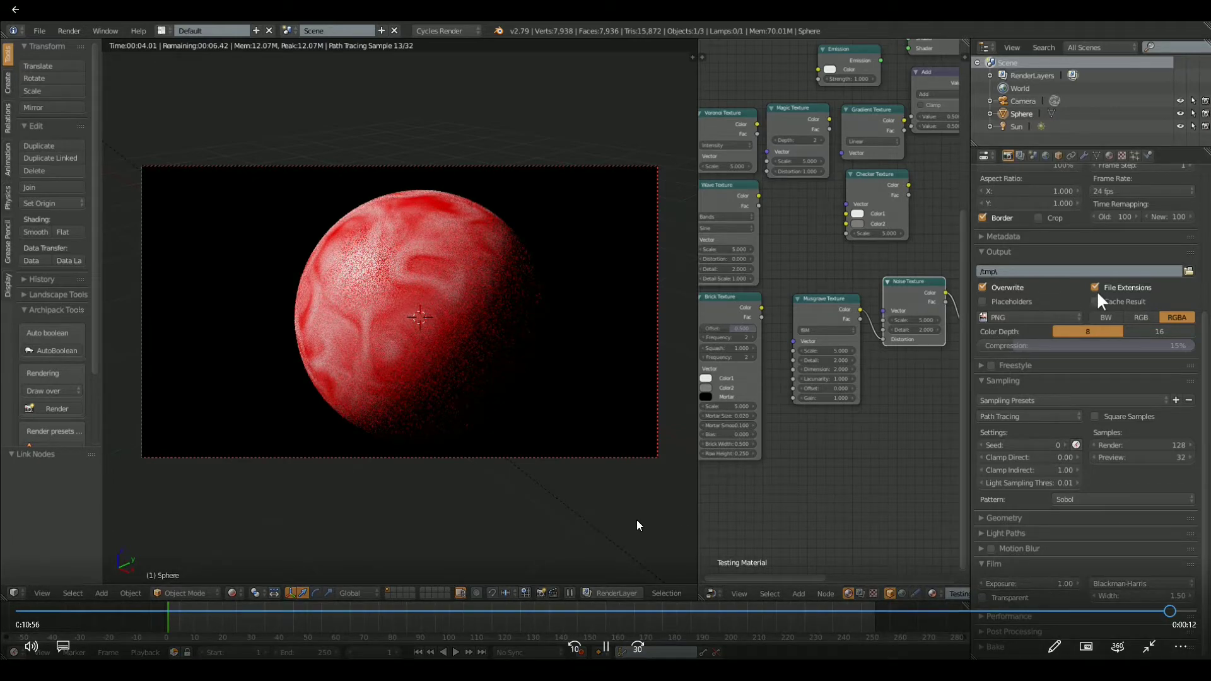
Step: Widen the 3D viewport over the node editor and show the sphere in solid shading
scroll(1101, 302, up, 8)
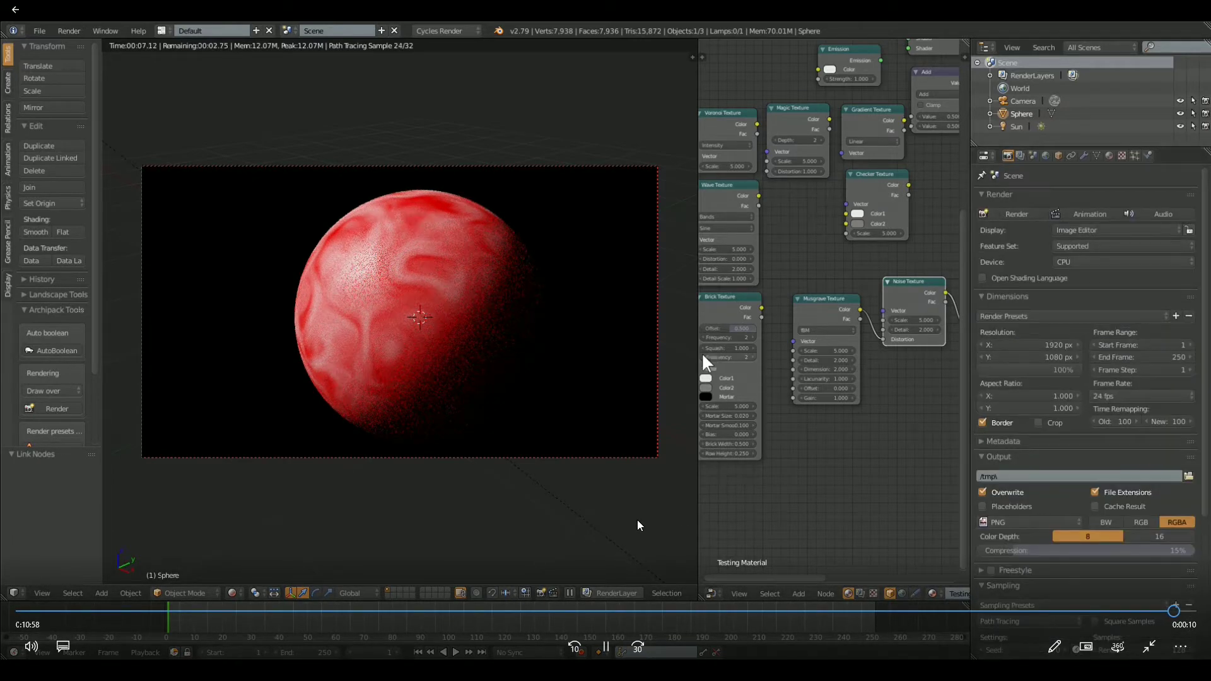
drag(699, 379, 997, 355)
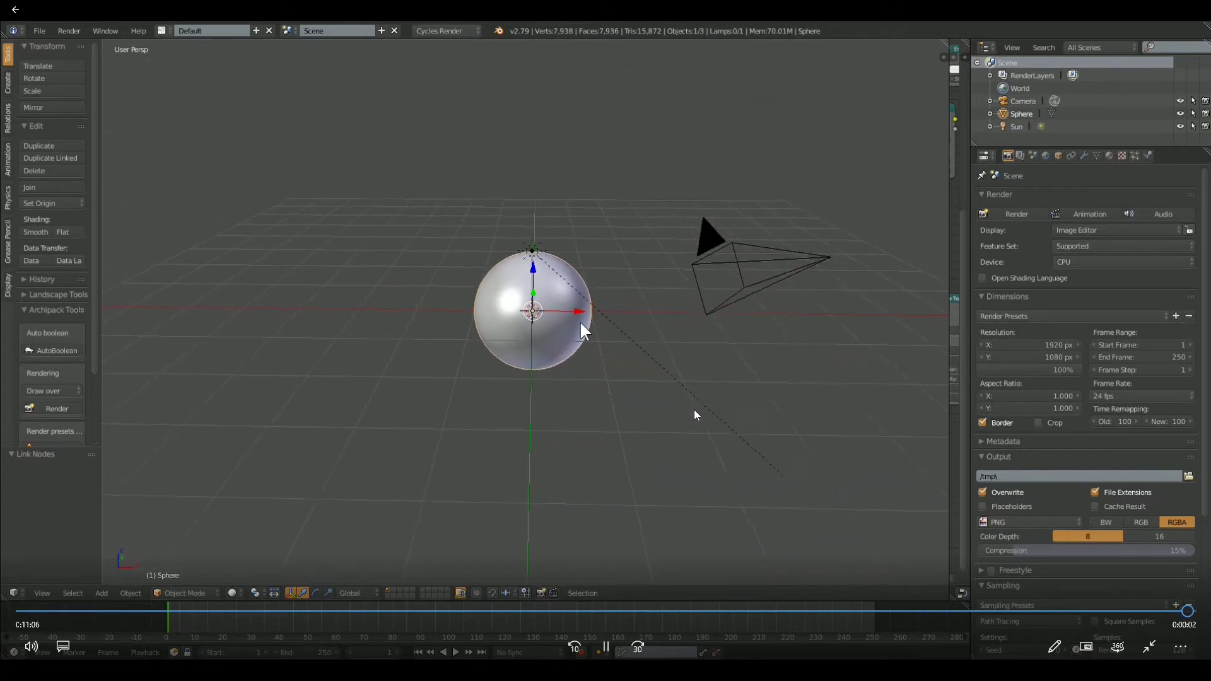
Step: Leave the full-screen video, switch to Blender and set the default scene's render engine to Cycles Render
double_click(692, 415)
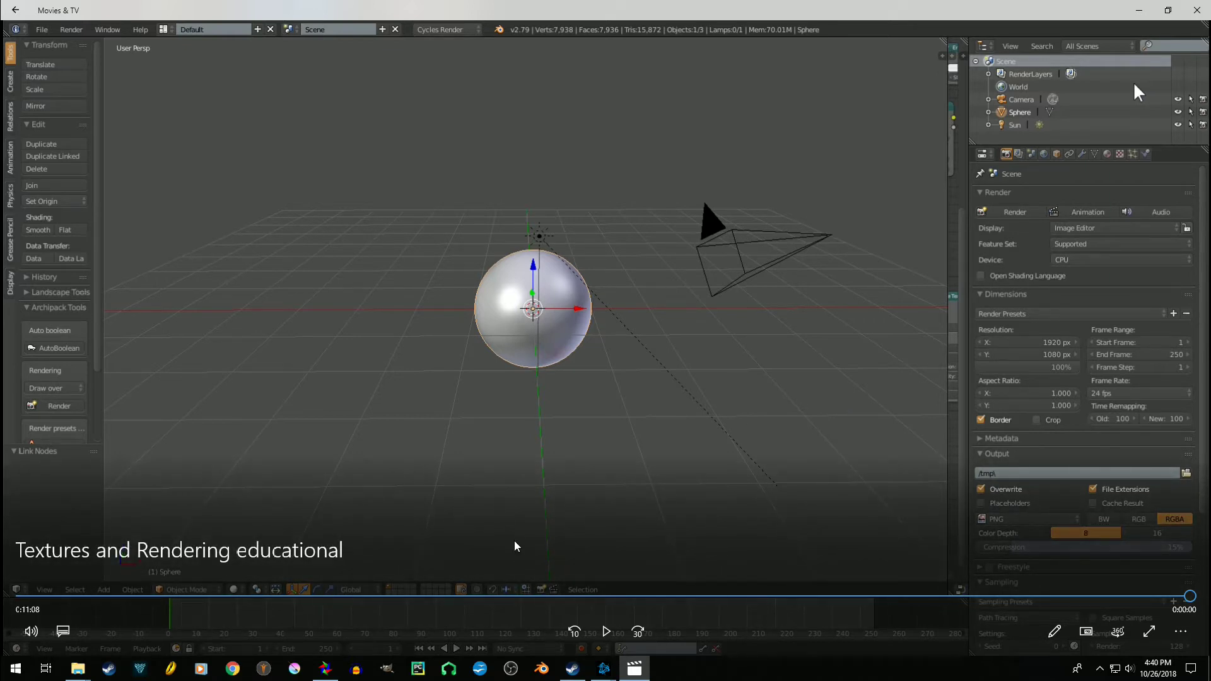
click(542, 669)
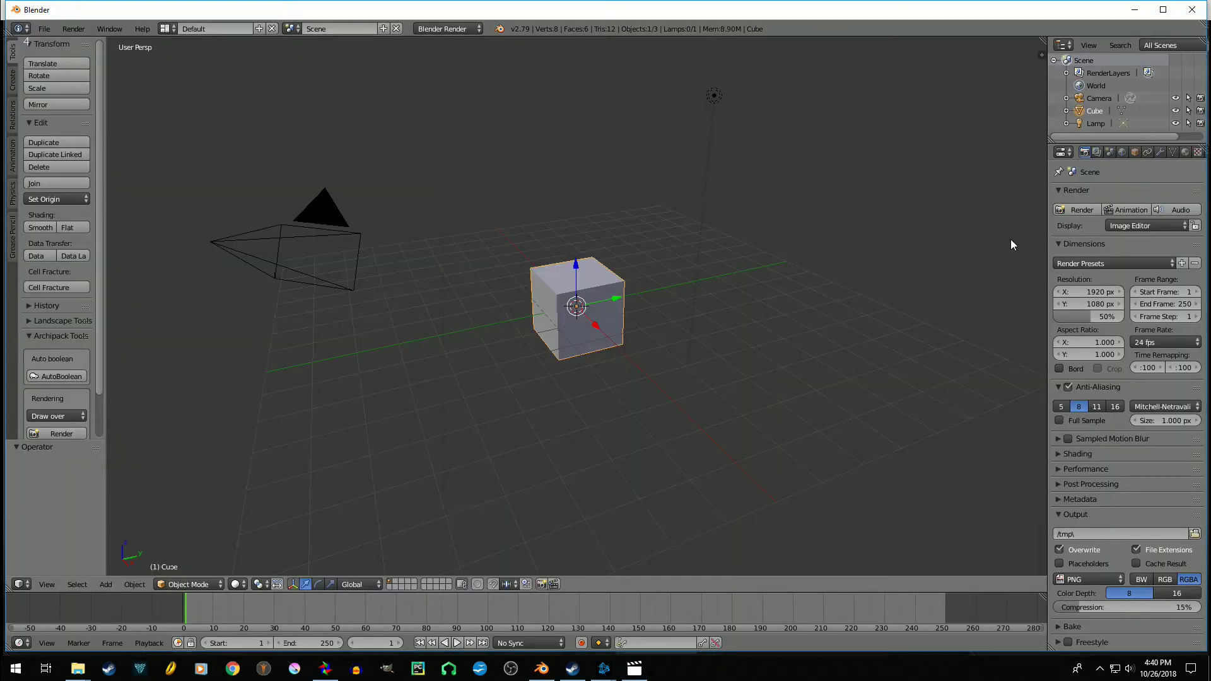
click(454, 28)
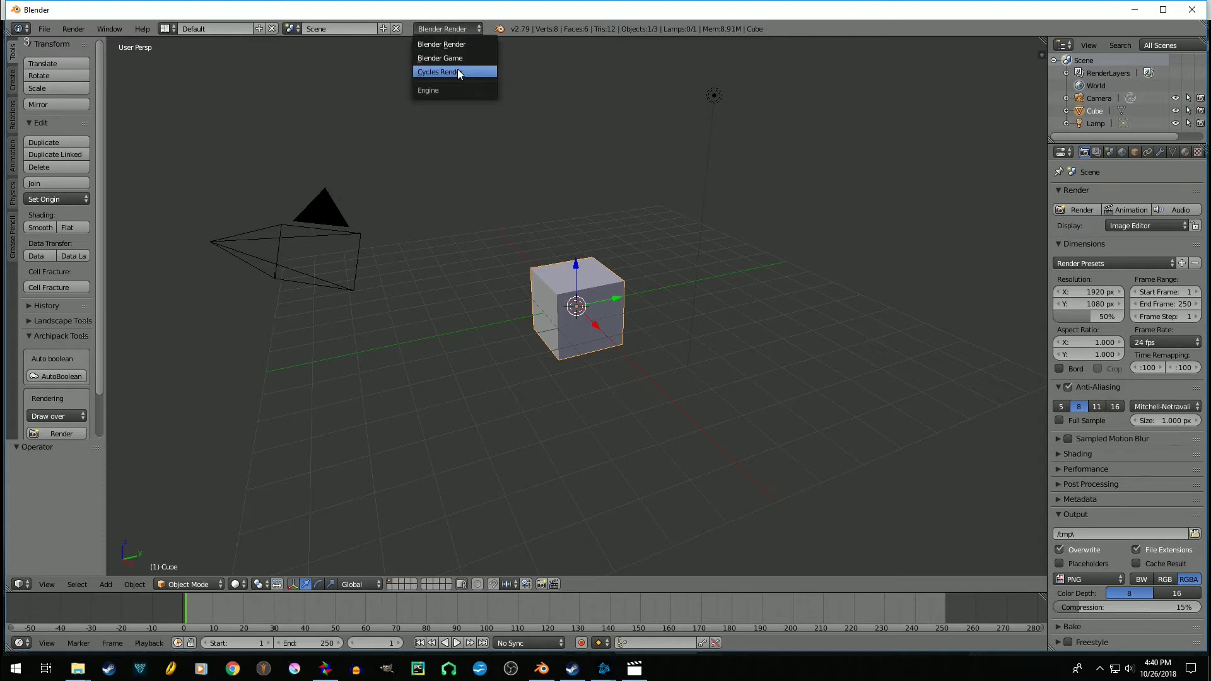
click(457, 71)
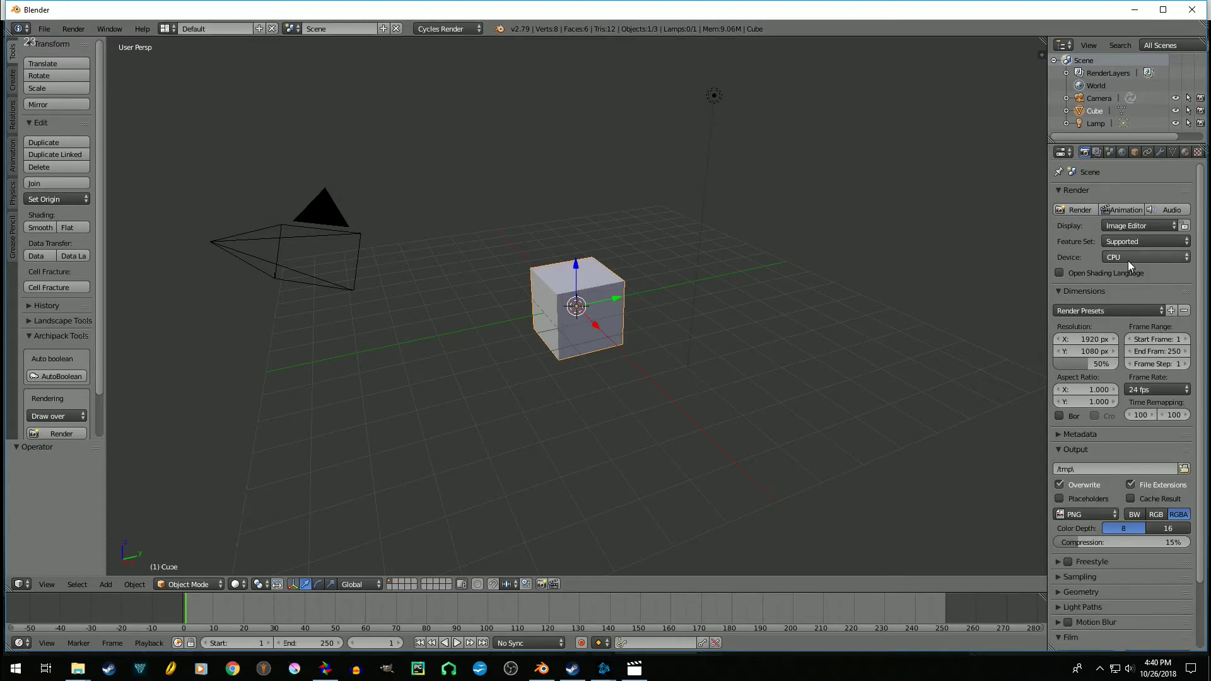
Step: Set the render device to GPU Compute and check the tile size in the Performance settings
click(1129, 257)
click(1134, 229)
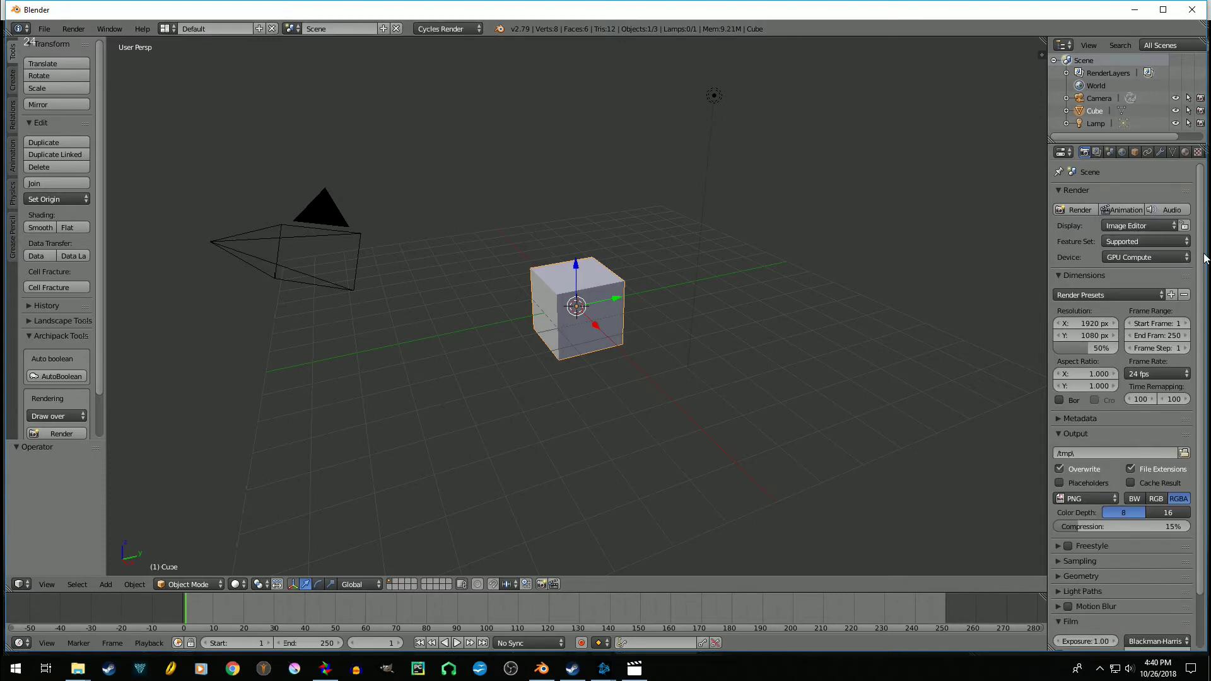
scroll(1196, 265, down, 2)
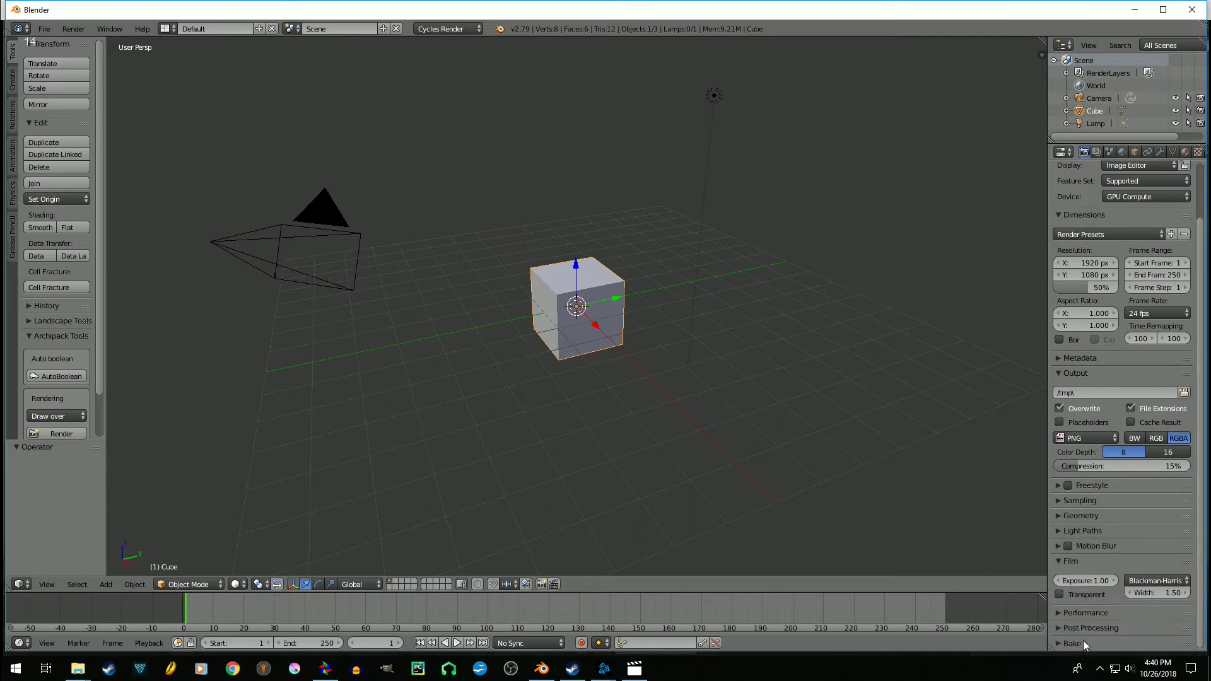
click(1086, 613)
drag(1203, 474, 1206, 595)
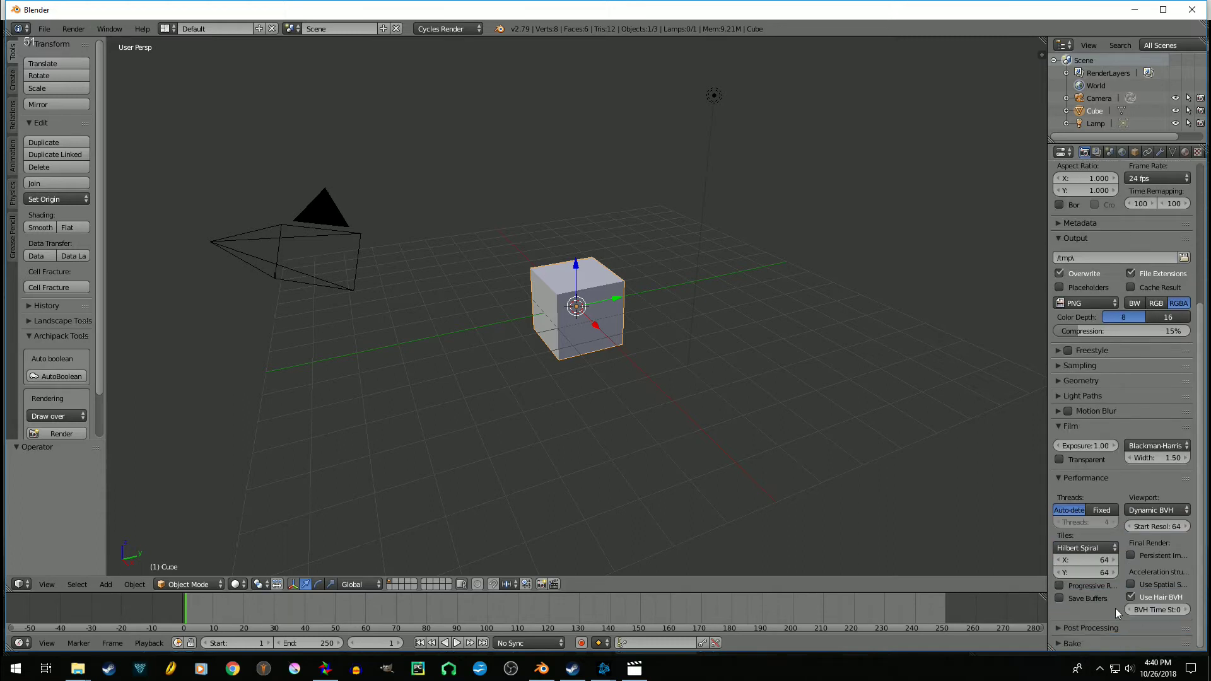
click(1088, 573)
drag(1205, 424, 1208, 265)
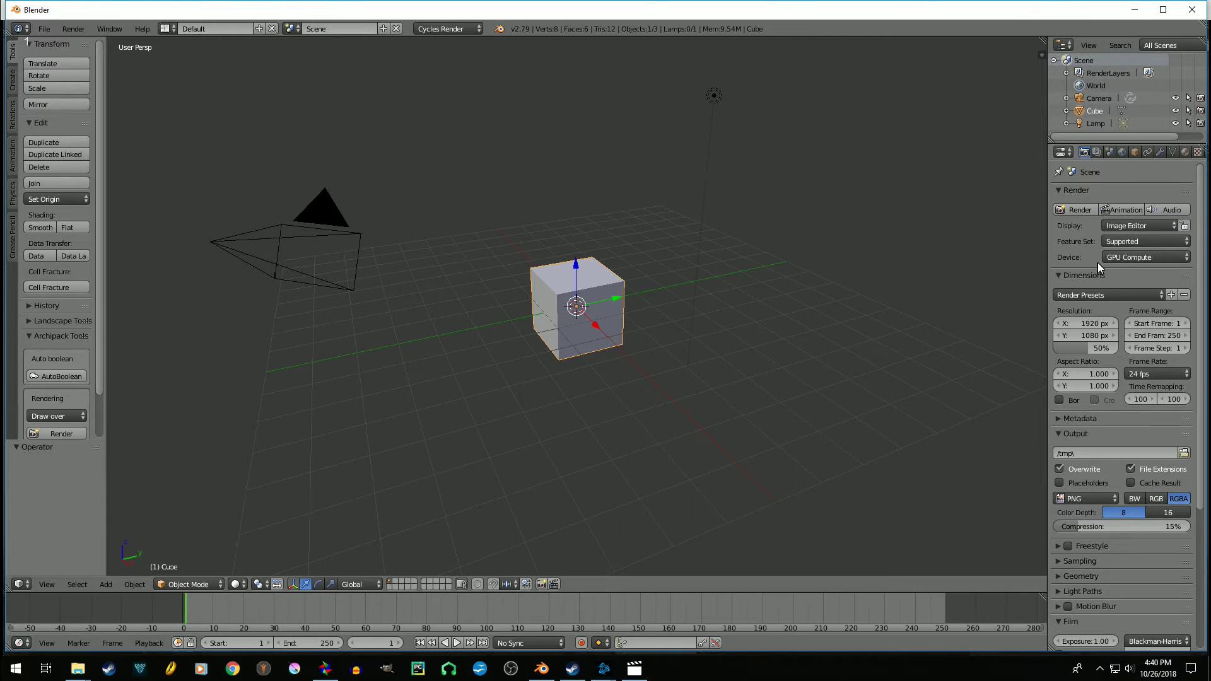
Step: Set the render device to CPU and close Blender
click(1114, 260)
click(1130, 243)
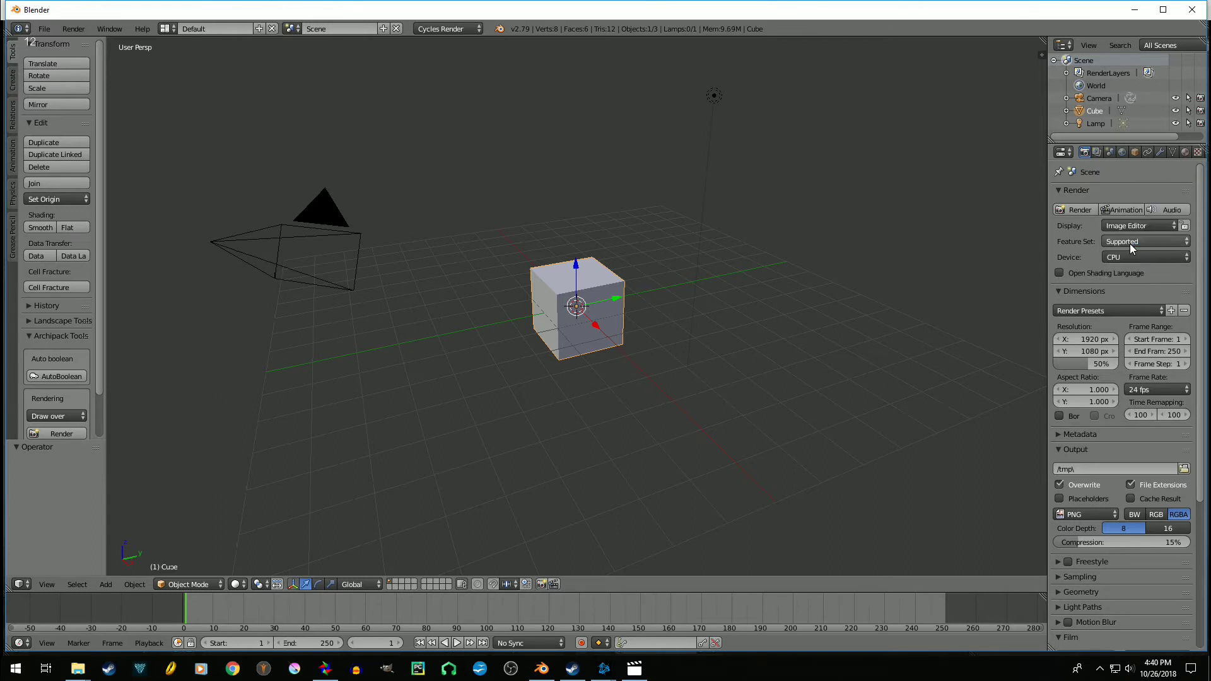
click(1192, 9)
click(613, 379)
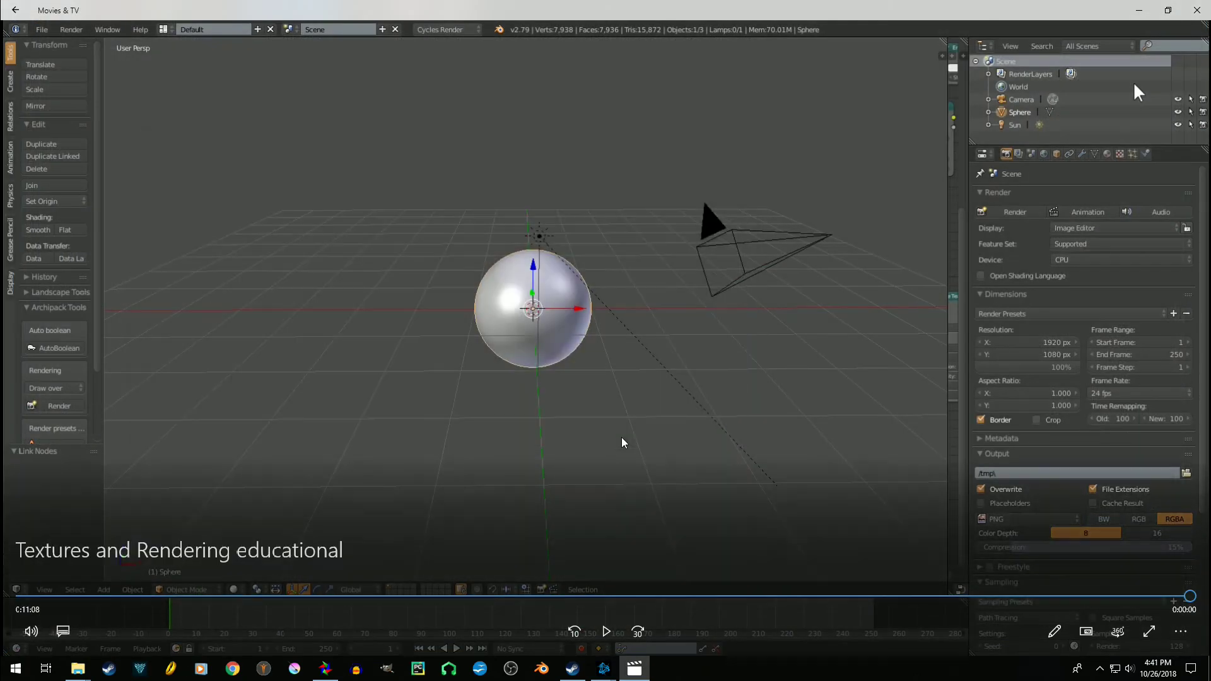